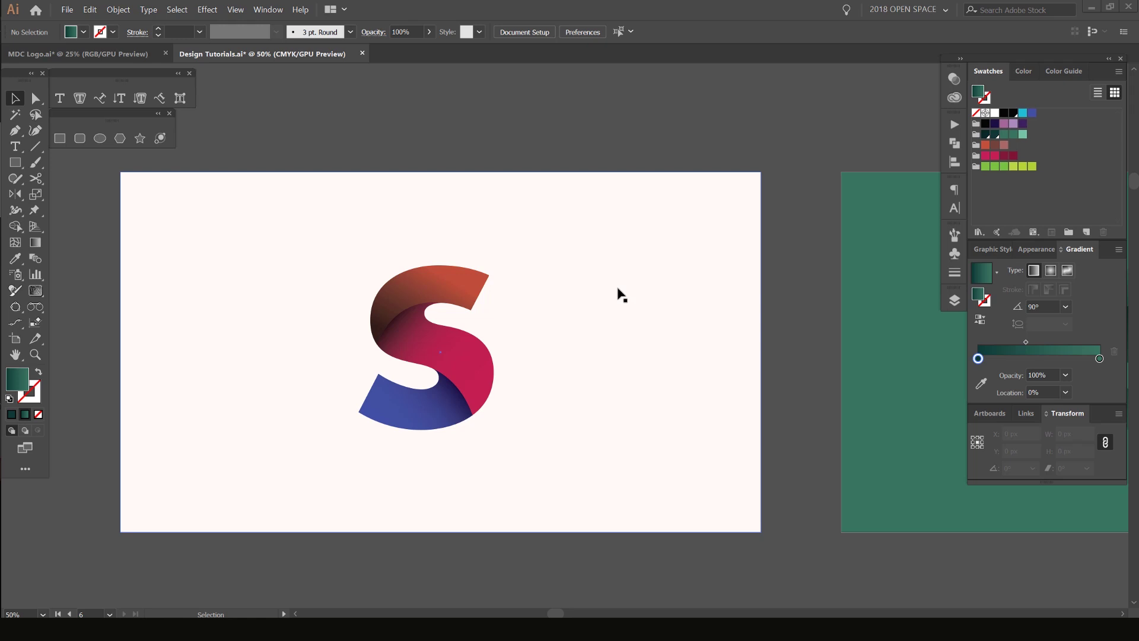
# - Examine the finished S logos on the white and green artboards, including the gradient shading of each segment
pyautogui.moveTo(570, 198); pyautogui.dragTo(639, 152)
pyautogui.scroll(1, 542, 282)
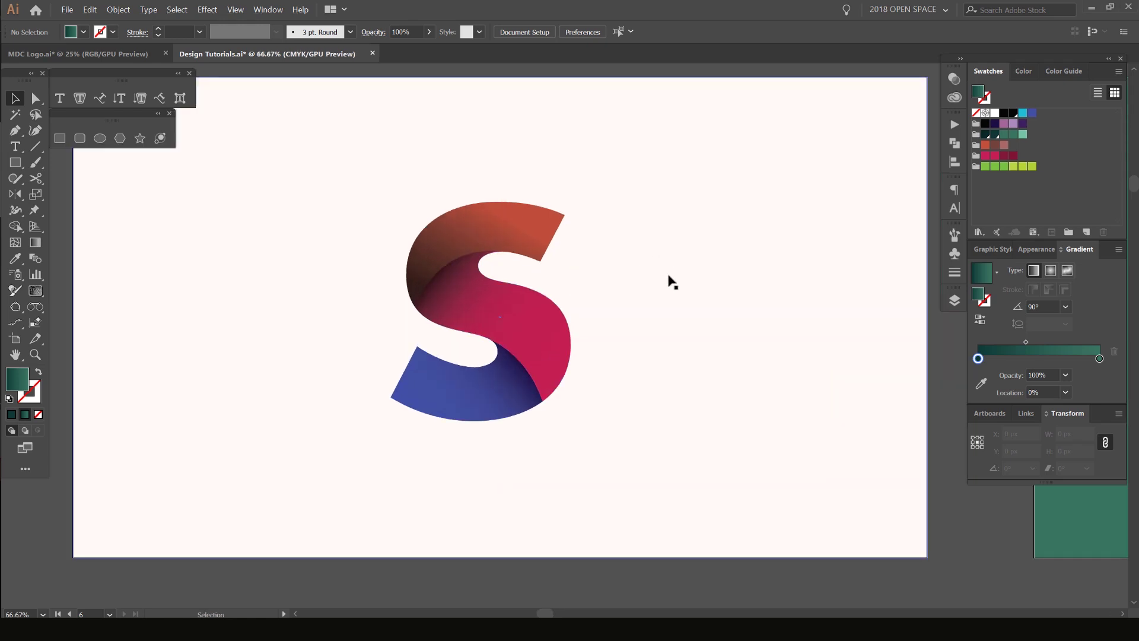
pyautogui.scroll(-1, 680, 333)
pyautogui.moveTo(719, 298); pyautogui.dragTo(640, 338)
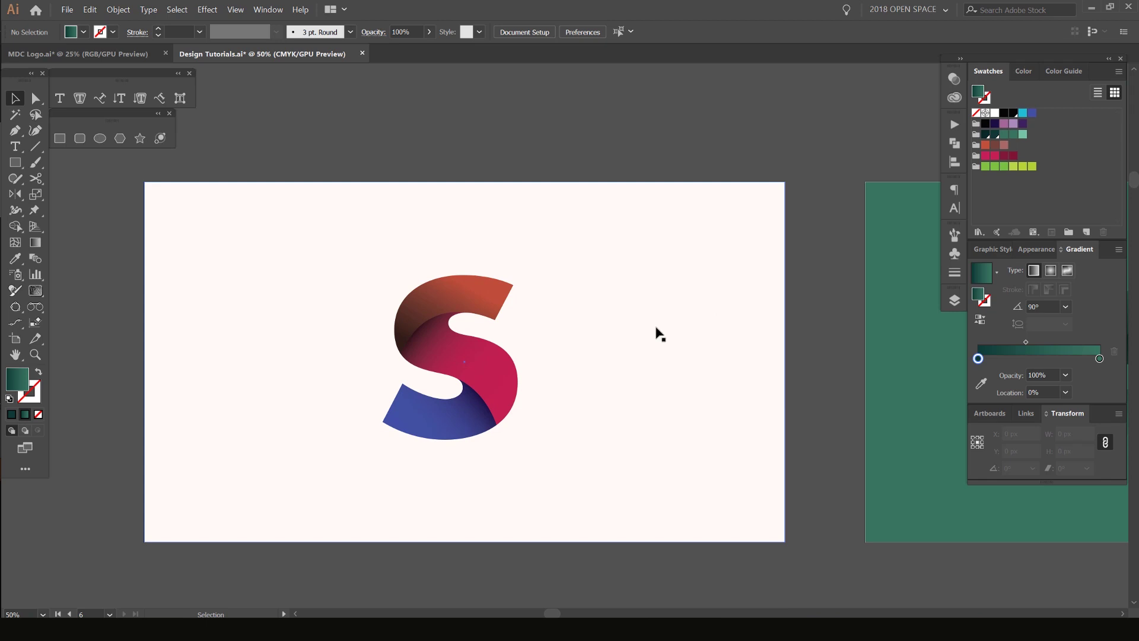
pyautogui.scroll(-1, 742, 293)
pyautogui.moveTo(786, 274); pyautogui.dragTo(469, 273)
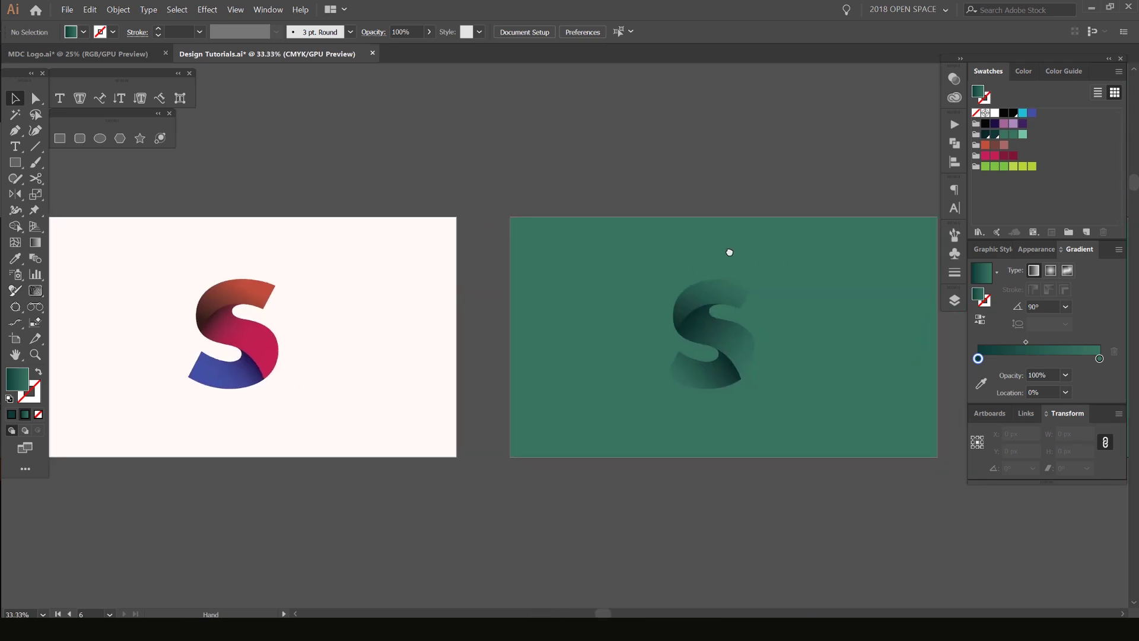
pyautogui.moveTo(804, 244); pyautogui.dragTo(630, 265)
pyautogui.scroll(1, 630, 318)
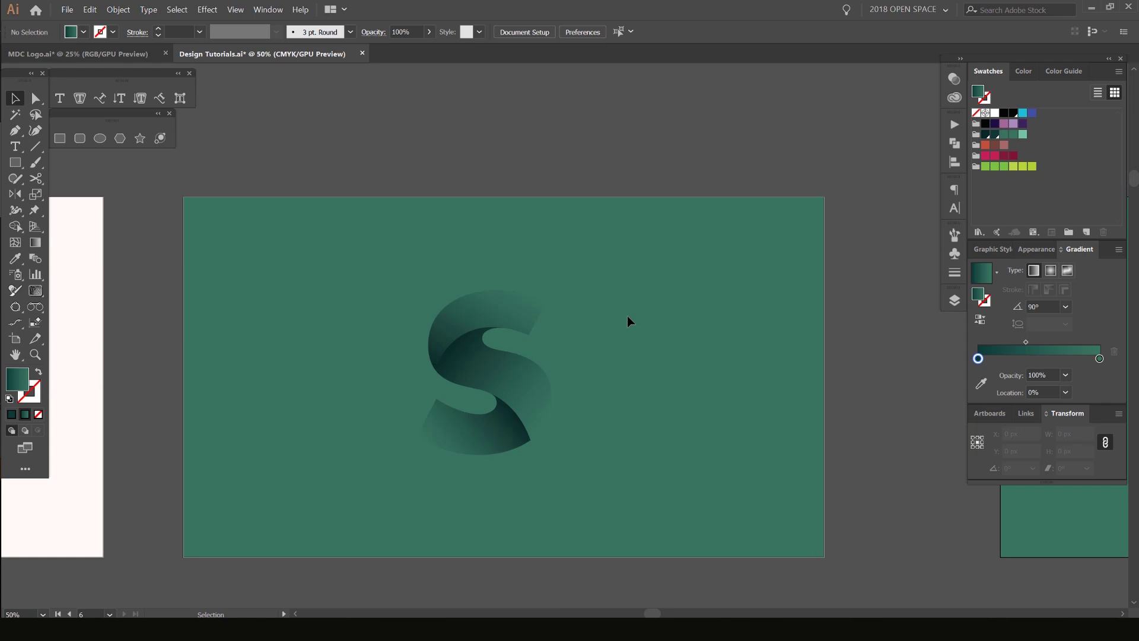
pyautogui.scroll(1, 593, 320)
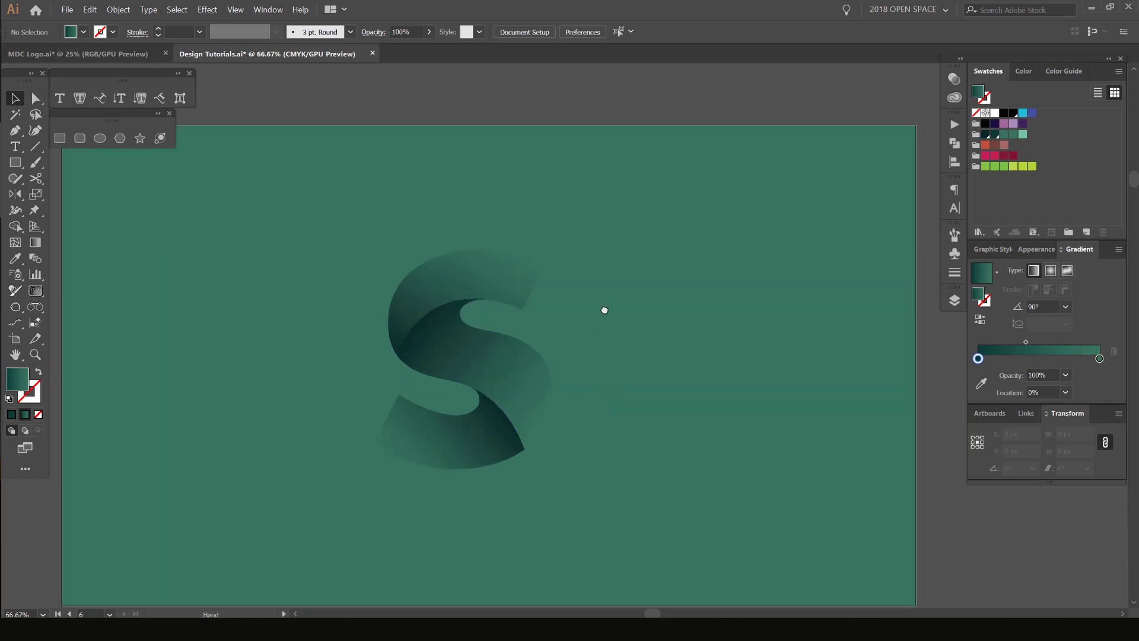
pyautogui.scroll(-1, 602, 305)
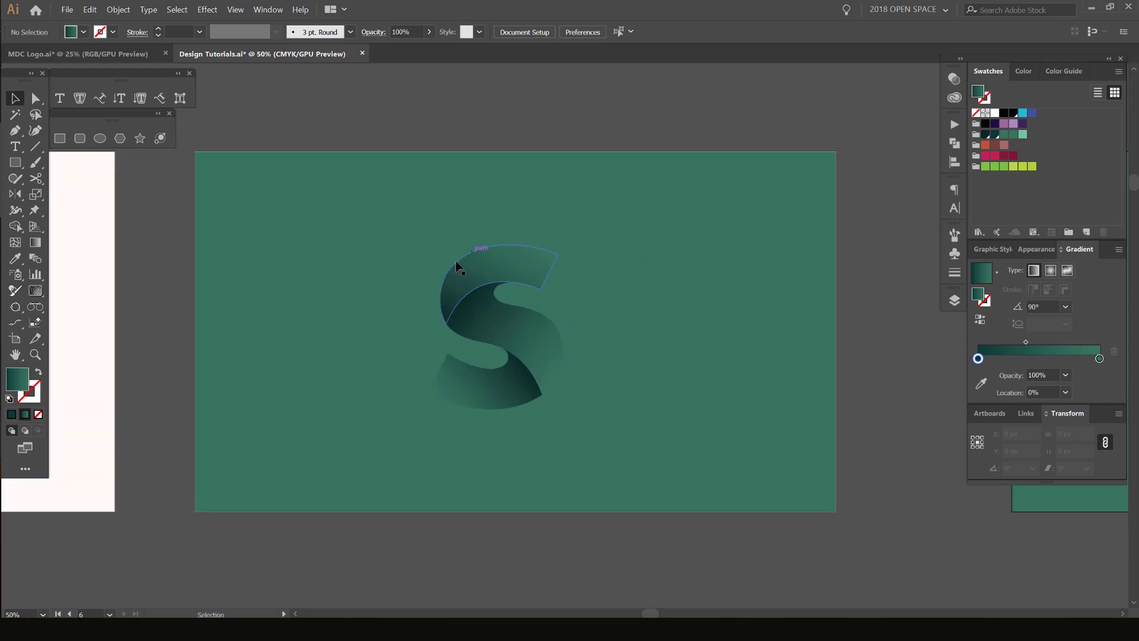
pyautogui.scroll(4, 504, 326)
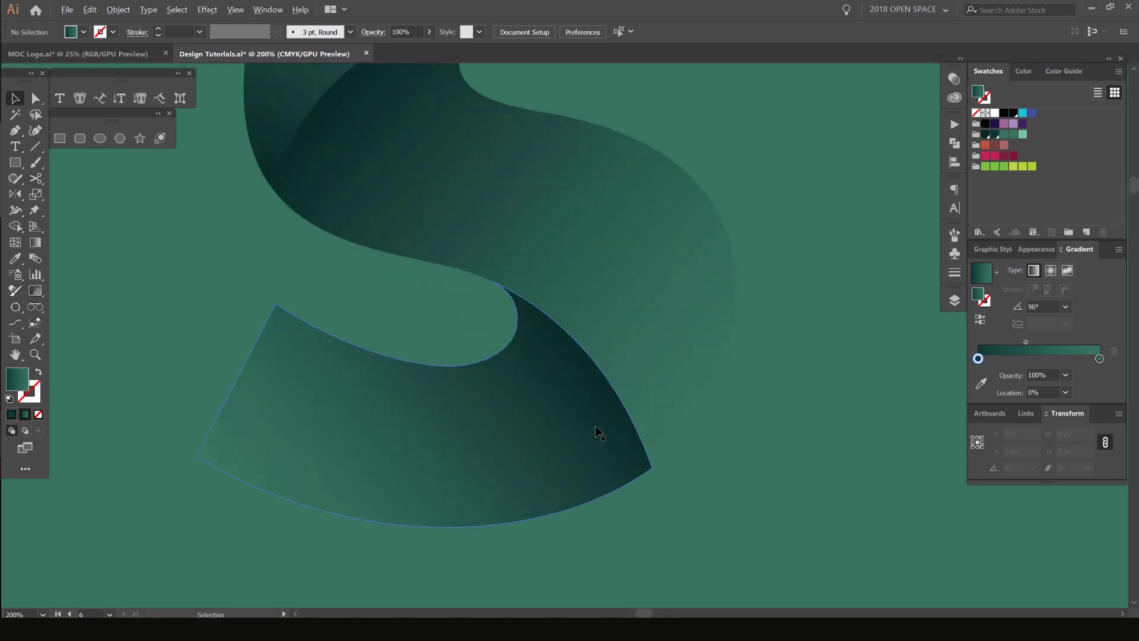
pyautogui.scroll(-1, 595, 424)
pyautogui.scroll(-4, 698, 346)
pyautogui.hscroll(3, 691, 308)
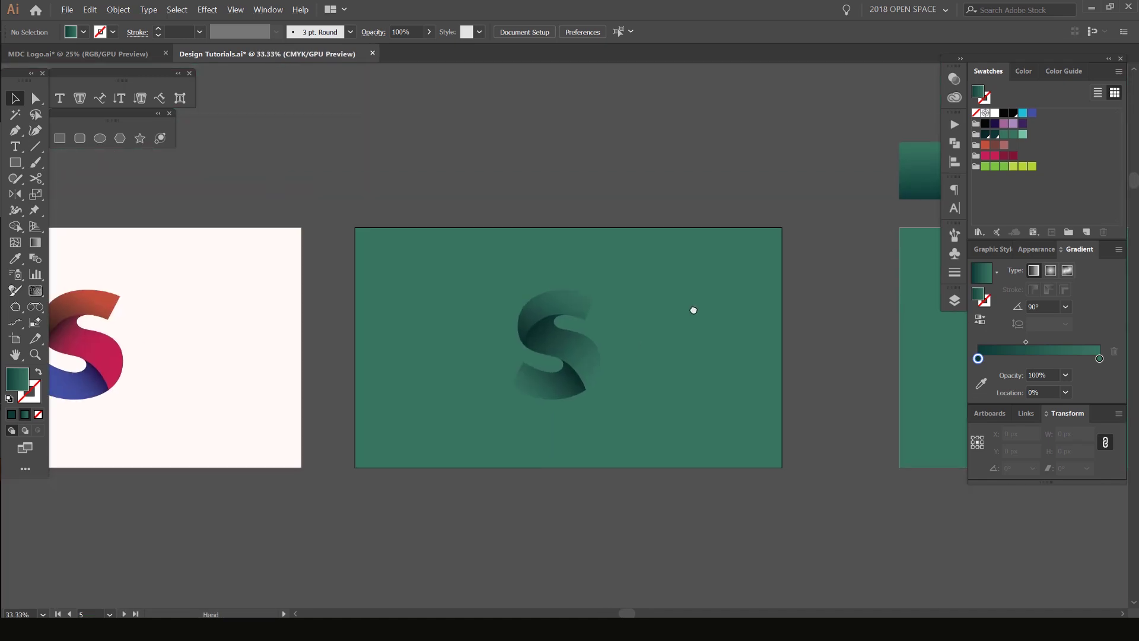
pyautogui.hscroll(5, 677, 306)
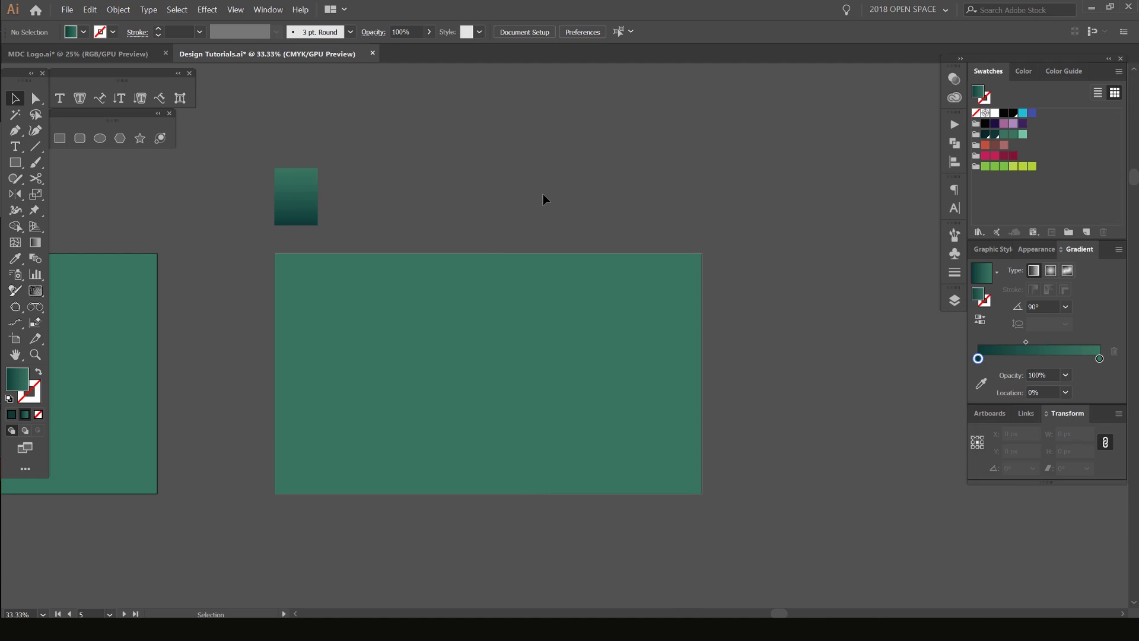
# - Duplicate the green gradient rectangle above the empty green artboard and place the copy beside the original
pyautogui.scroll(1, 489, 360)
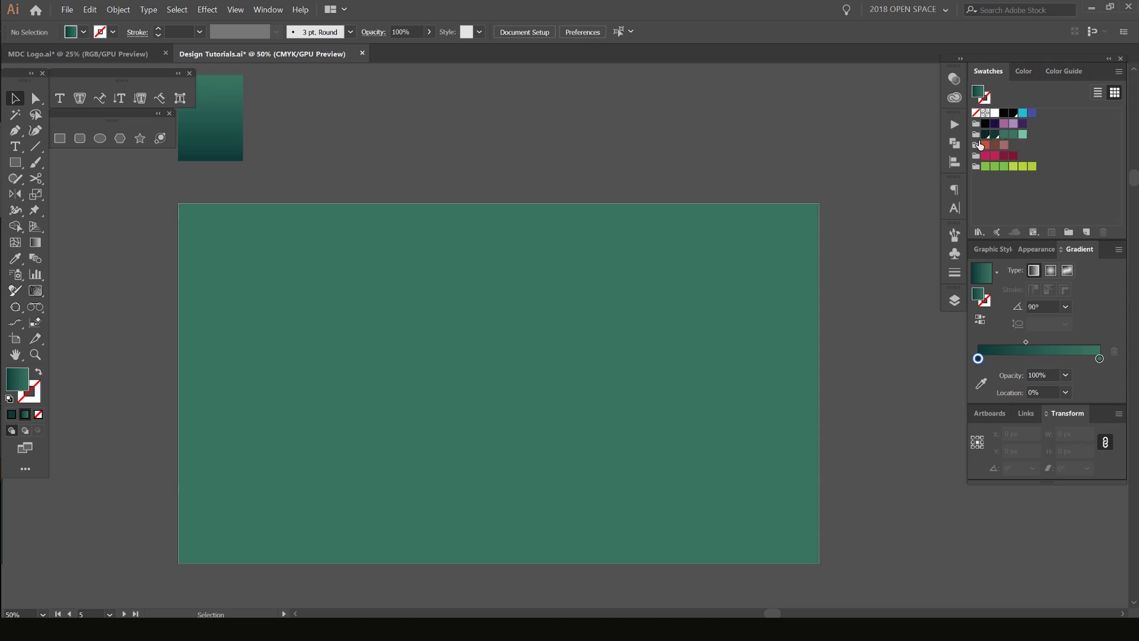
pyautogui.moveTo(677, 228); pyautogui.dragTo(660, 214)
pyautogui.moveTo(199, 89); pyautogui.dragTo(354, 183)
pyautogui.click(355, 184)
pyautogui.scroll(2, 354, 185)
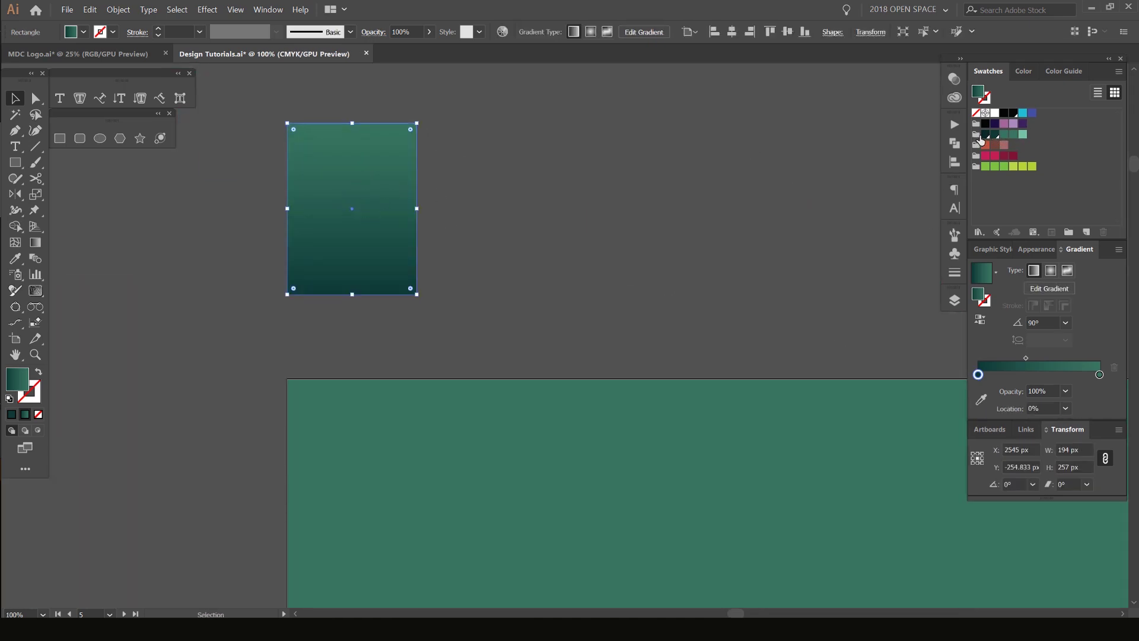
pyautogui.moveTo(392, 177); pyautogui.dragTo(552, 177)
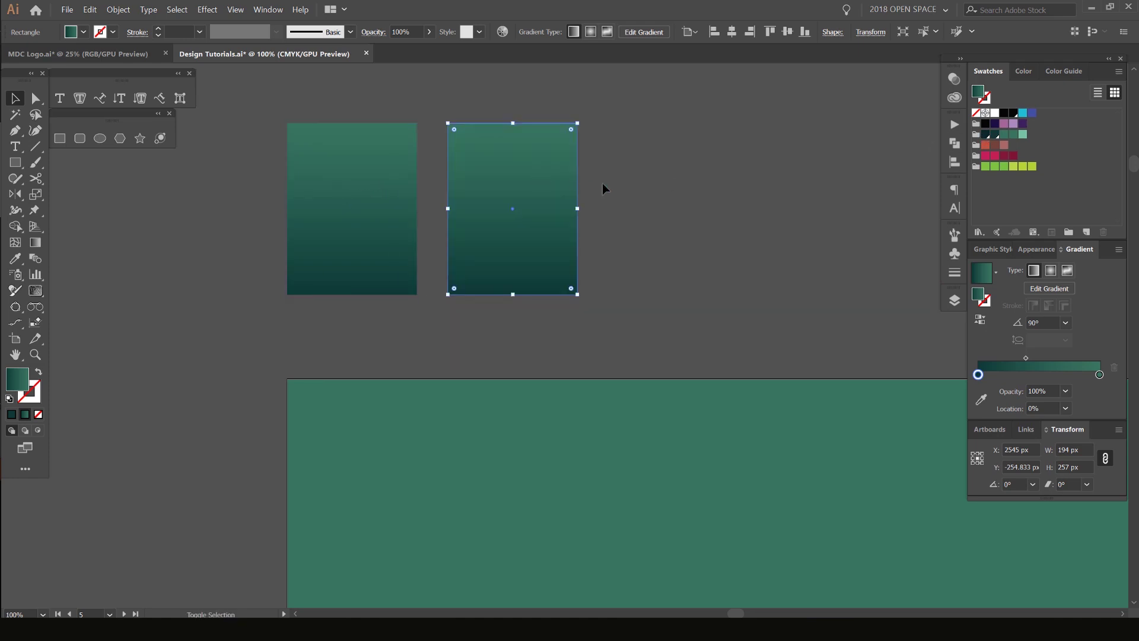
pyautogui.click(653, 180)
# - Replace the dark gradient stop of the copied rectangle with the darkest green swatch and float the Gradient panel over the canvas
pyautogui.moveTo(666, 179); pyautogui.dragTo(568, 235)
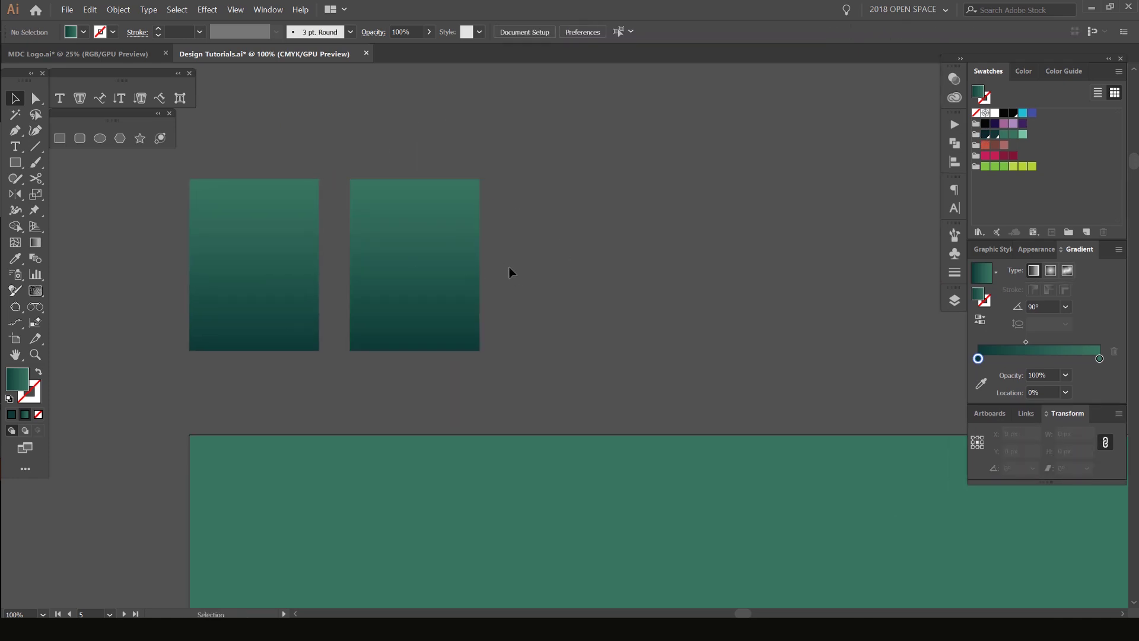
pyautogui.press('Tab')
pyautogui.scroll(1, 551, 218)
pyautogui.press('Tab')
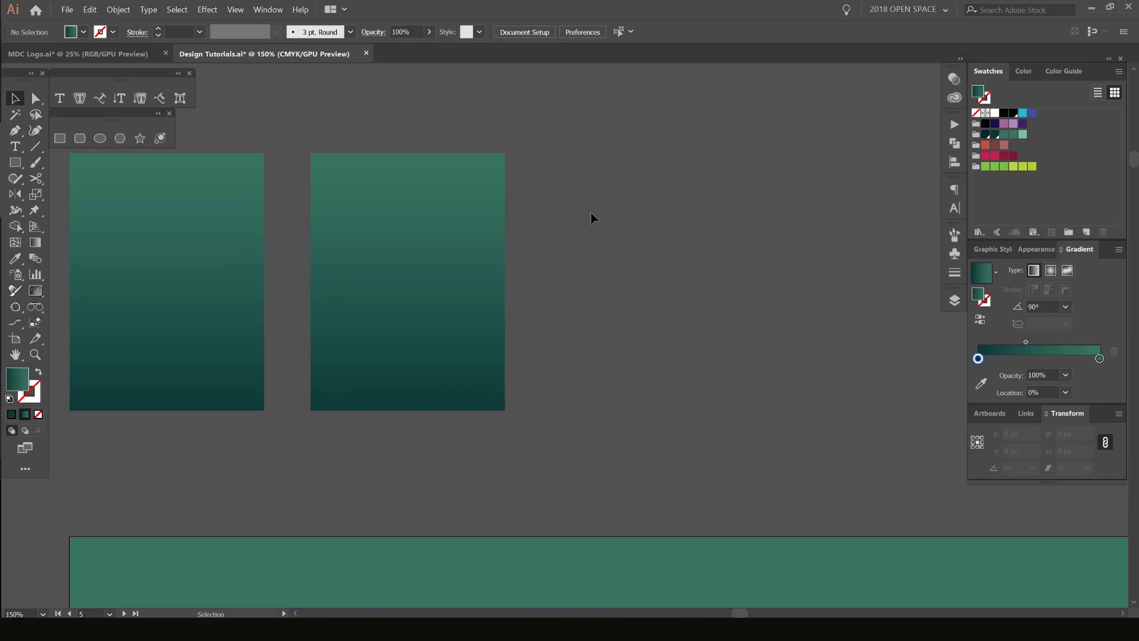
pyautogui.click(478, 218)
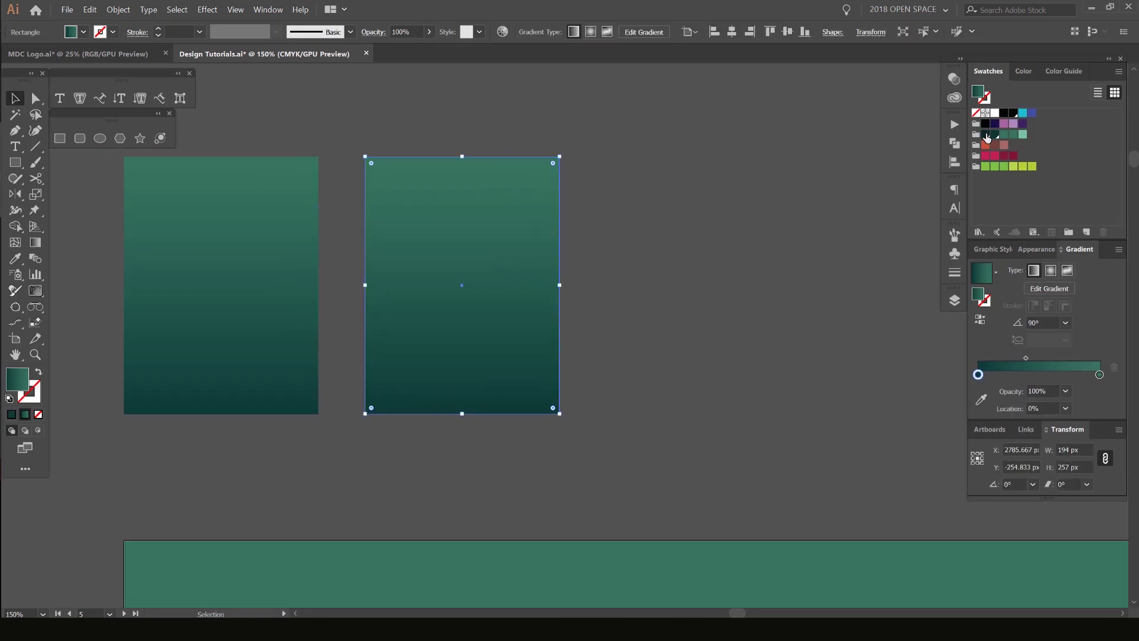
pyautogui.moveTo(986, 137); pyautogui.dragTo(979, 373)
pyautogui.moveTo(1066, 248); pyautogui.dragTo(658, 161)
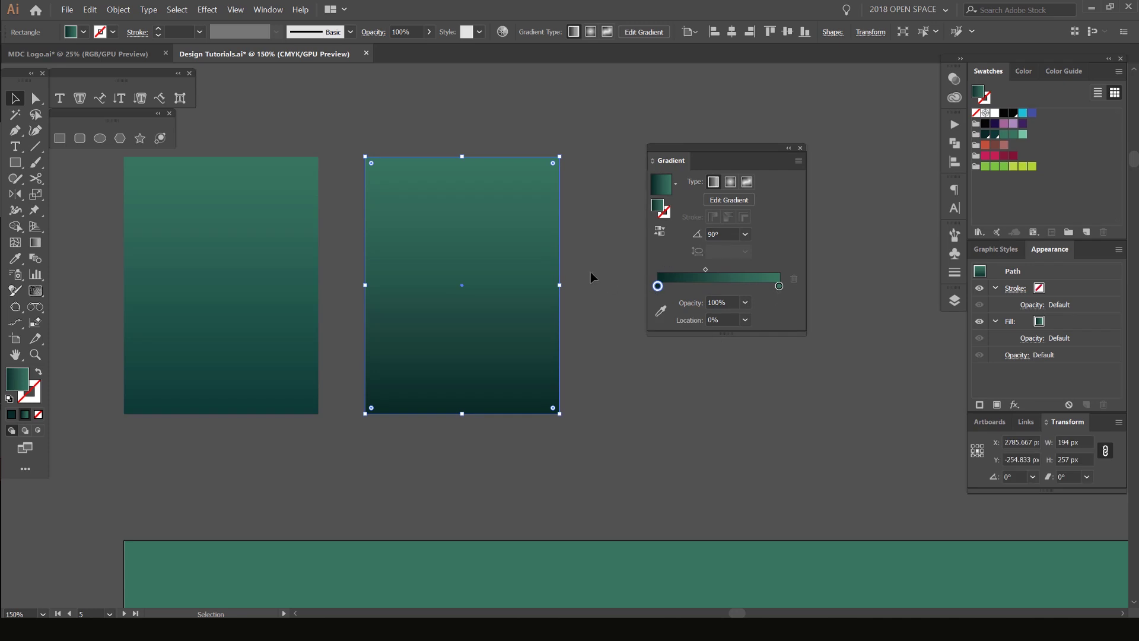
# - Try a green swatch as a middle stop at 37.9% in the copied rectangle's gradient and remove the extra stop
pyautogui.moveTo(1007, 138); pyautogui.dragTo(704, 285)
pyautogui.moveTo(802, 251); pyautogui.dragTo(735, 344)
pyautogui.click(704, 286)
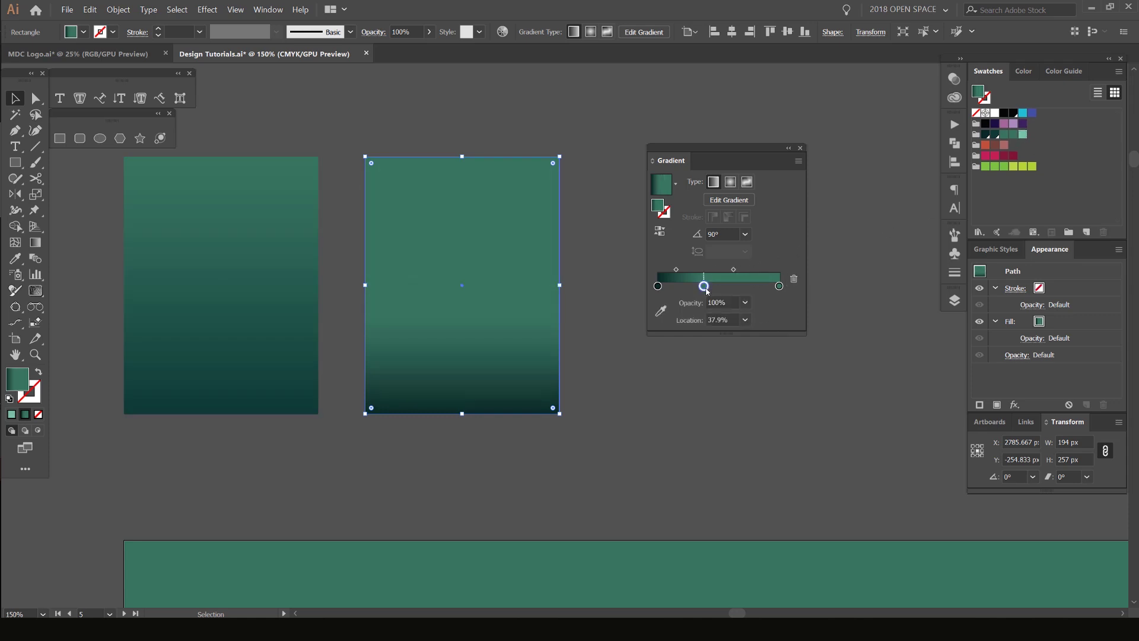
pyautogui.moveTo(704, 287); pyautogui.dragTo(704, 408)
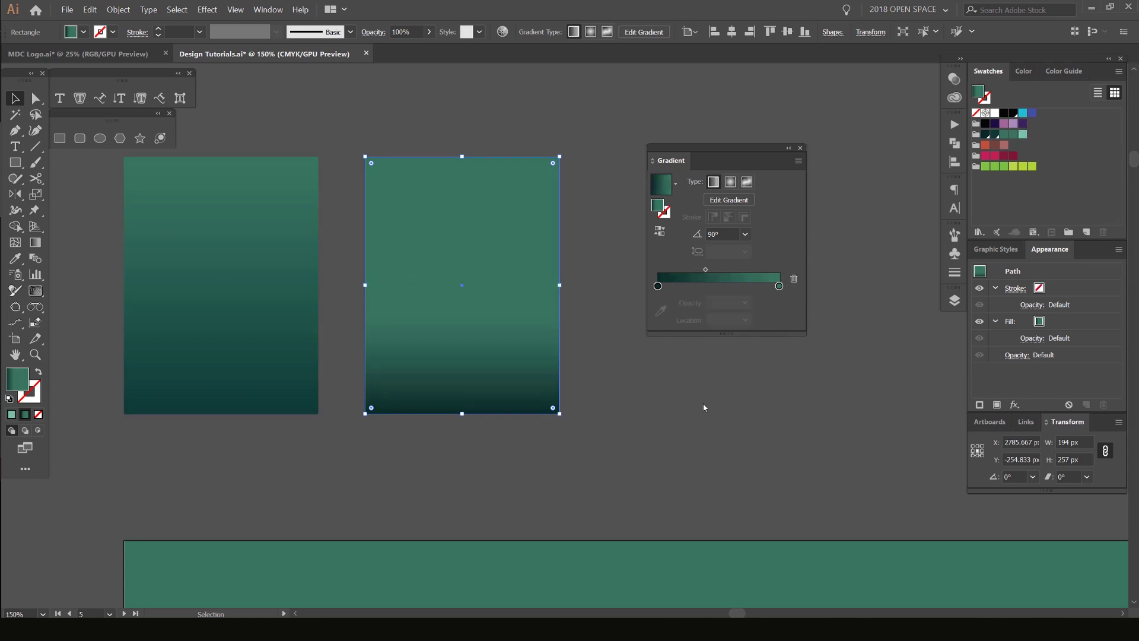
pyautogui.click(779, 286)
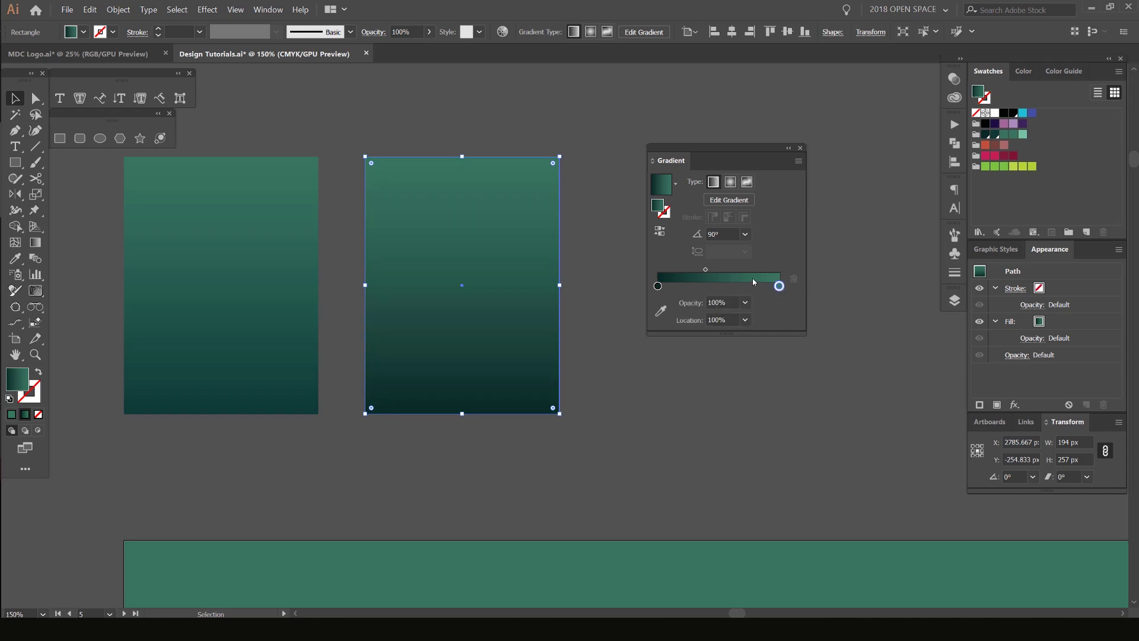
pyautogui.click(846, 205)
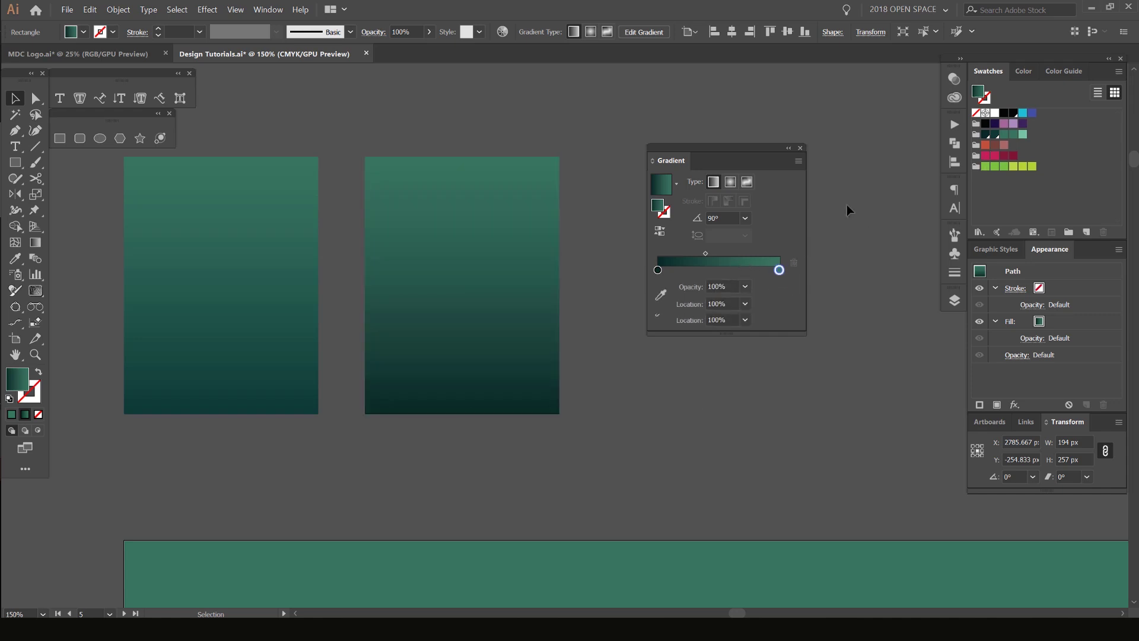
pyautogui.moveTo(1002, 138); pyautogui.dragTo(746, 266)
pyautogui.click(795, 264)
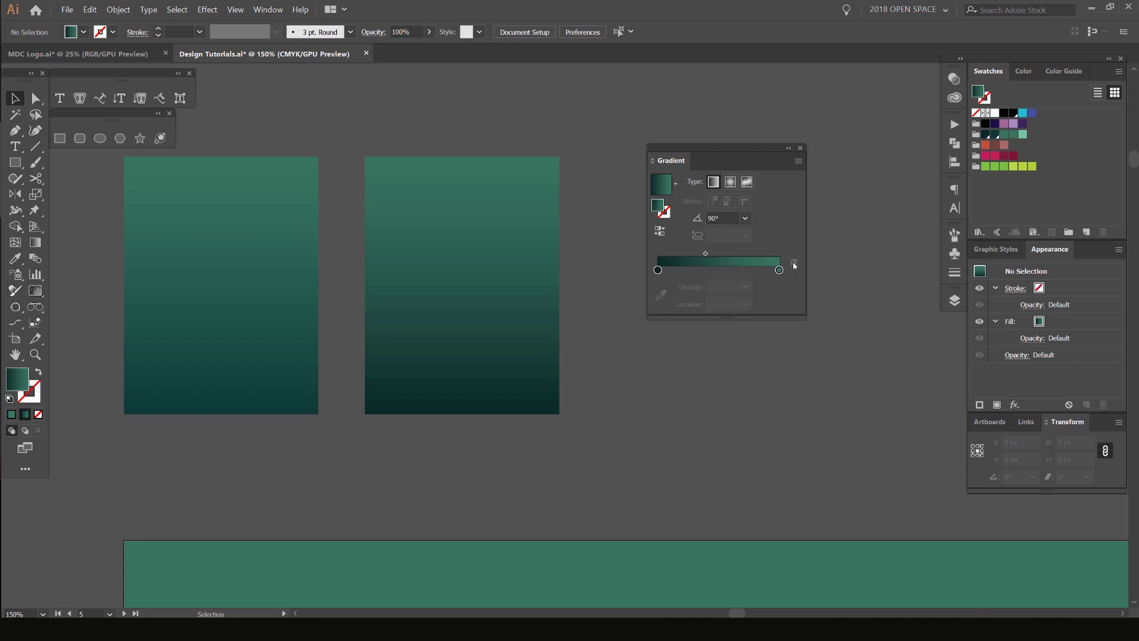
# - Inspect the stops and midpoint of the copied rectangle's gradient
pyautogui.click(511, 235)
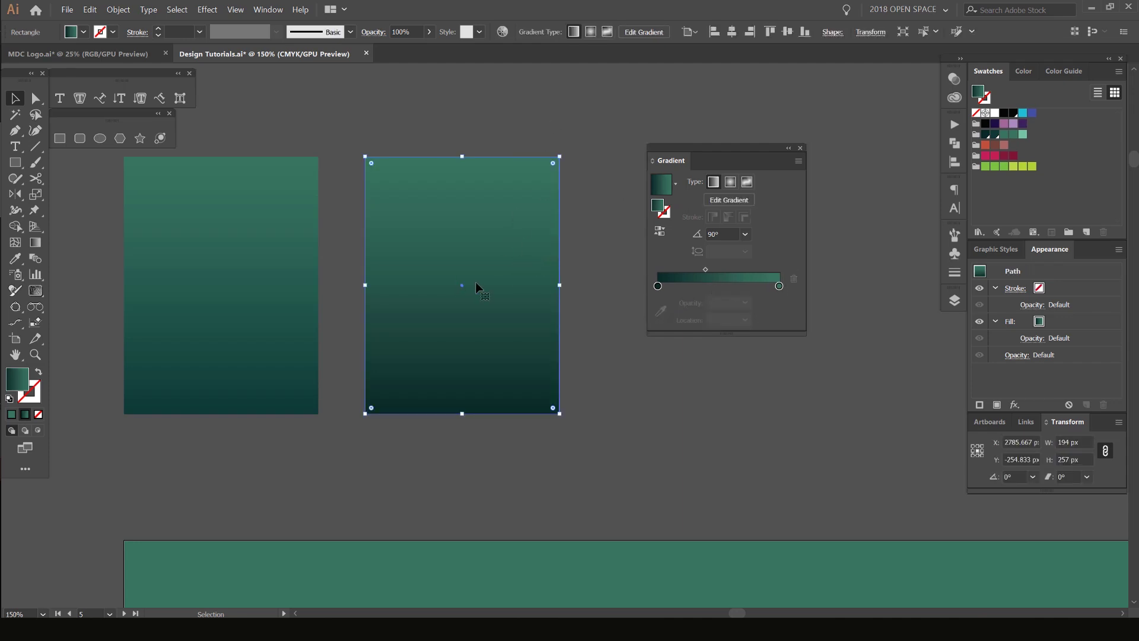
pyautogui.moveTo(665, 282)
pyautogui.mouseDown()
pyautogui.moveTo(722, 287)
pyautogui.moveTo(657, 285)
pyautogui.mouseUp()
pyautogui.click(706, 270)
pyautogui.scroll(-2, 560, 146)
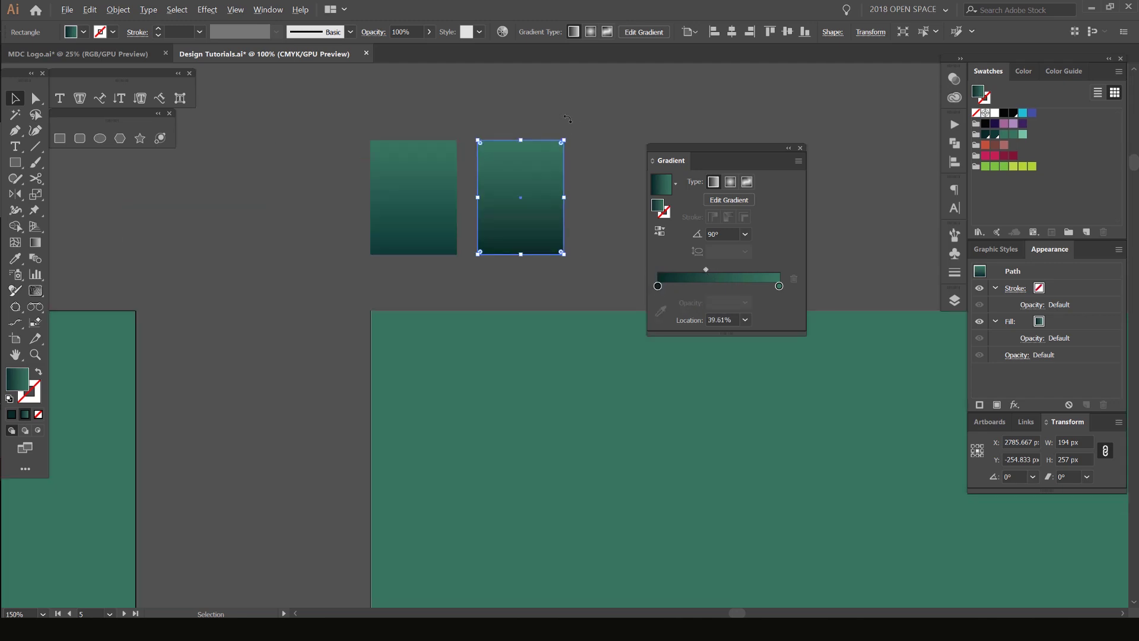
pyautogui.click(567, 168)
# - Deselect the rectangles and move the floating Gradient panel away from the middle of the empty green artboard
pyautogui.moveTo(567, 169); pyautogui.dragTo(401, 163)
pyautogui.scroll(-1, 351, 204)
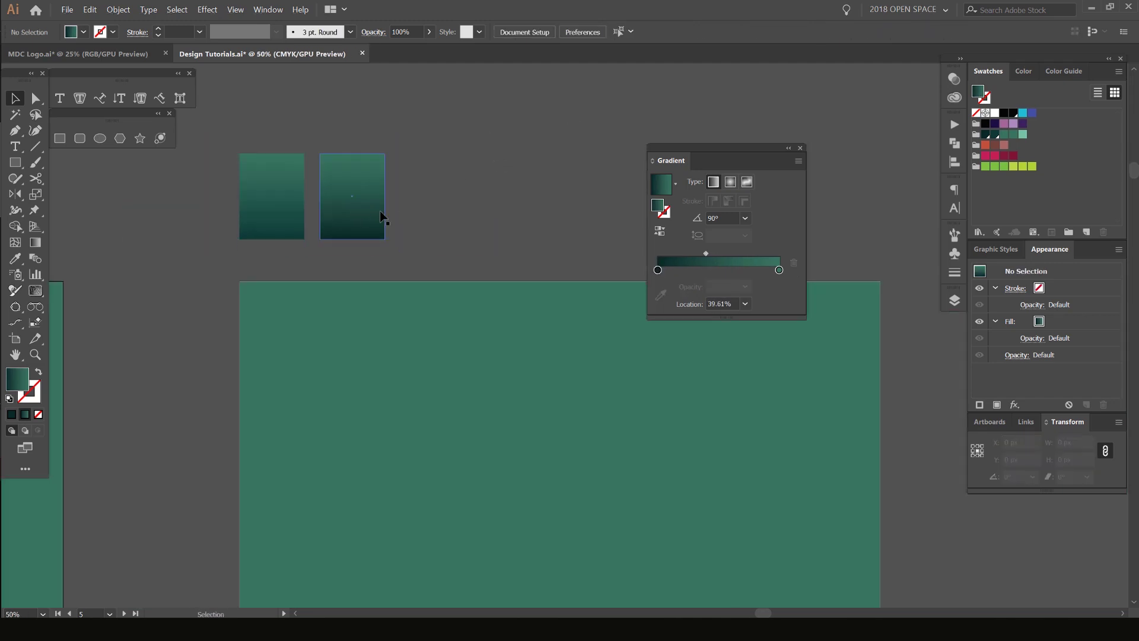
pyautogui.scroll(-1, 380, 211)
pyautogui.moveTo(735, 158); pyautogui.dragTo(859, 97)
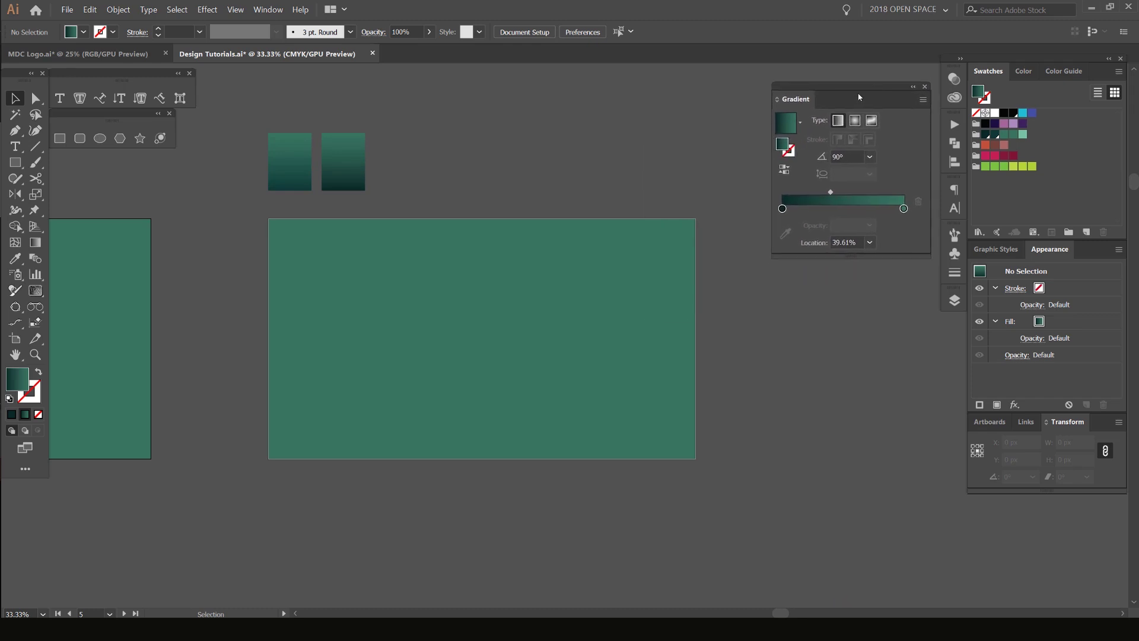
pyautogui.scroll(1, 567, 235)
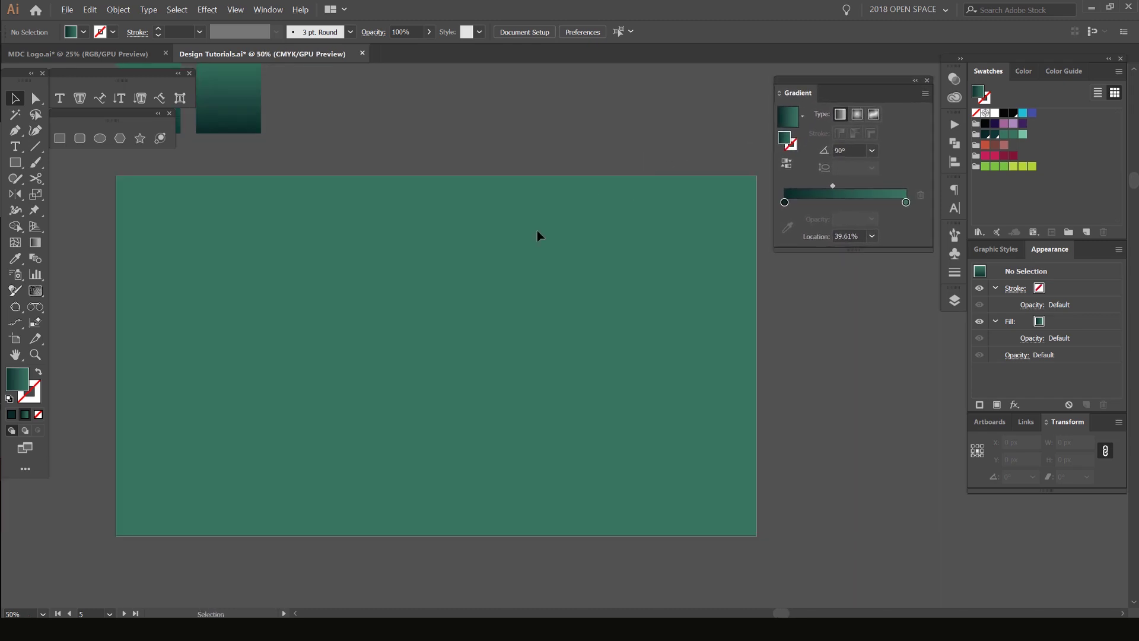
pyautogui.press('space')
pyautogui.moveTo(537, 236); pyautogui.dragTo(556, 237)
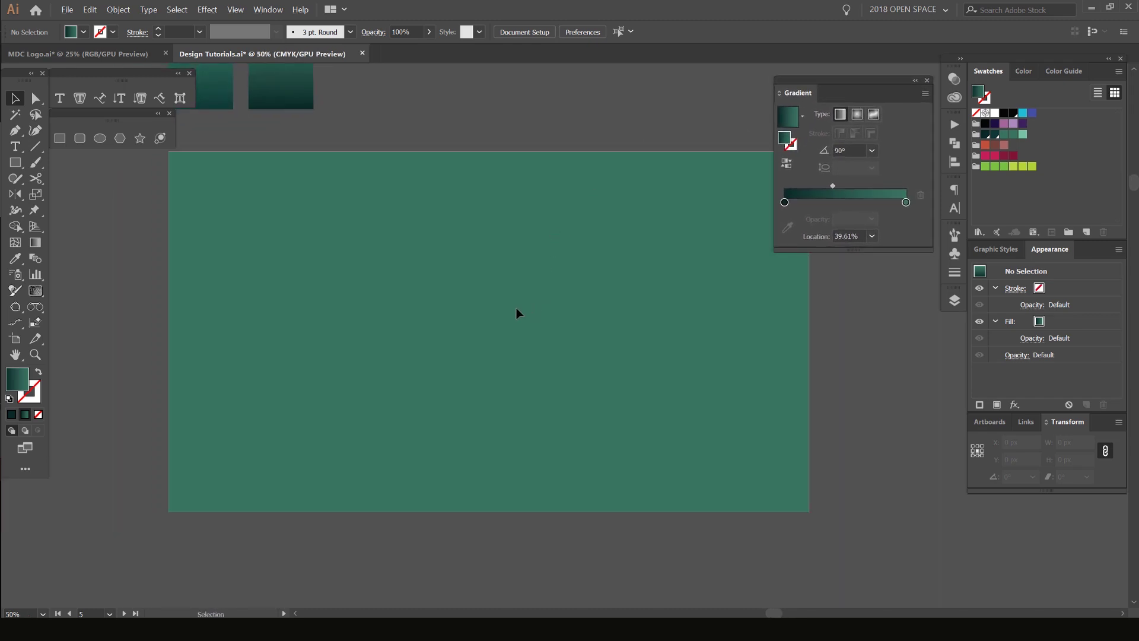
# - Add the letter S as text on the empty green artboard in Futura Std Bold at 472 pt
pyautogui.press('t')
pyautogui.click(418, 314)
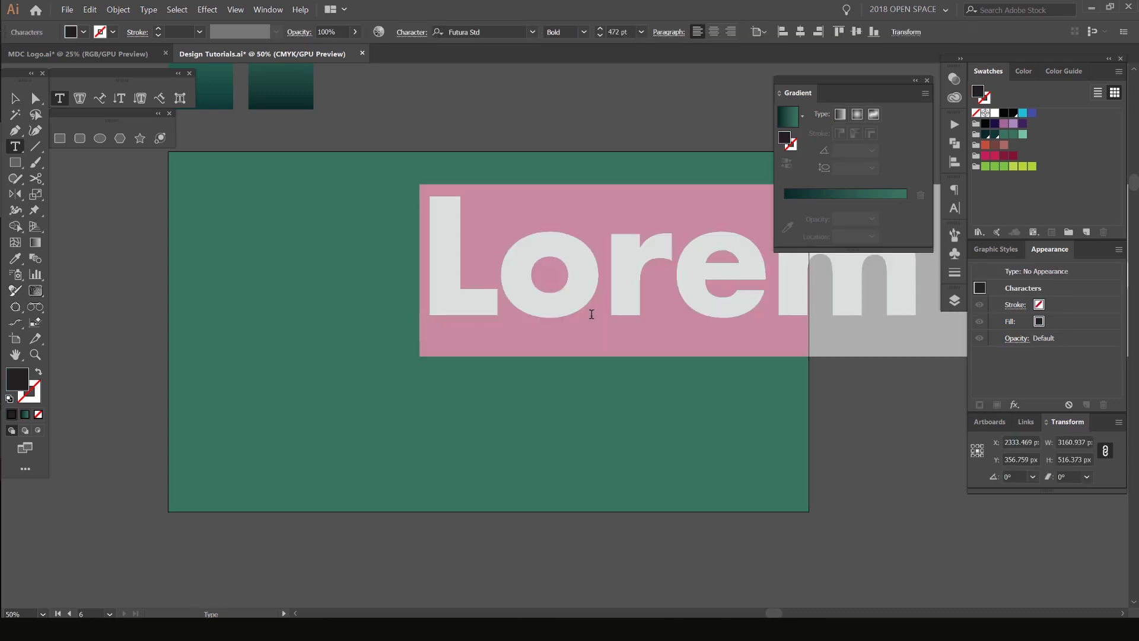
pyautogui.click(596, 276)
pyautogui.scroll(-1, 596, 276)
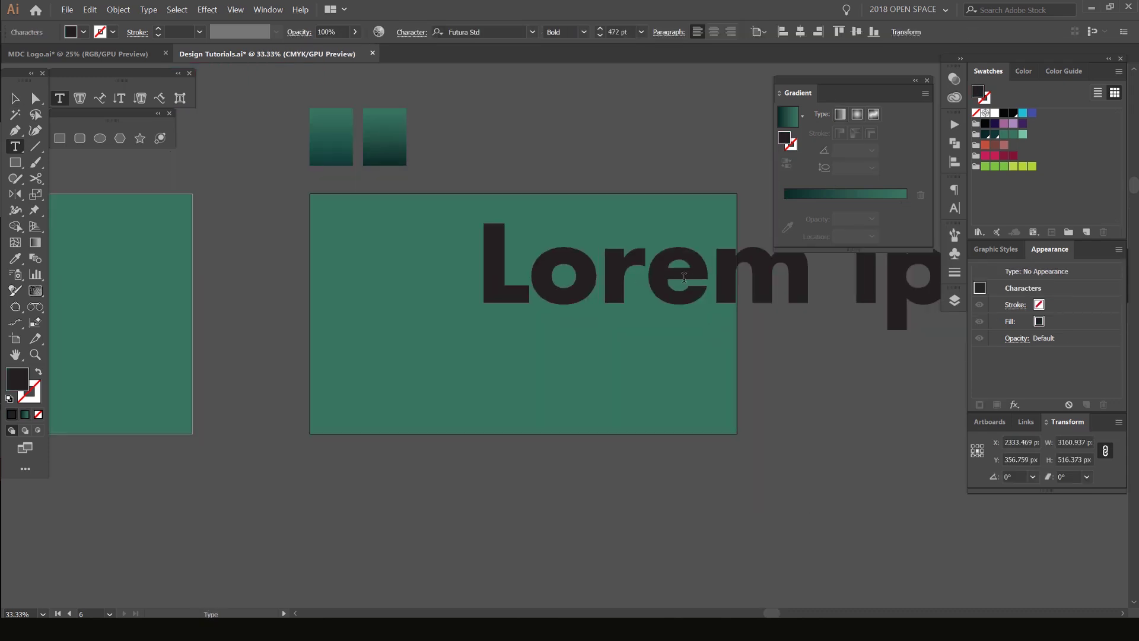
pyautogui.tripleClick(683, 276)
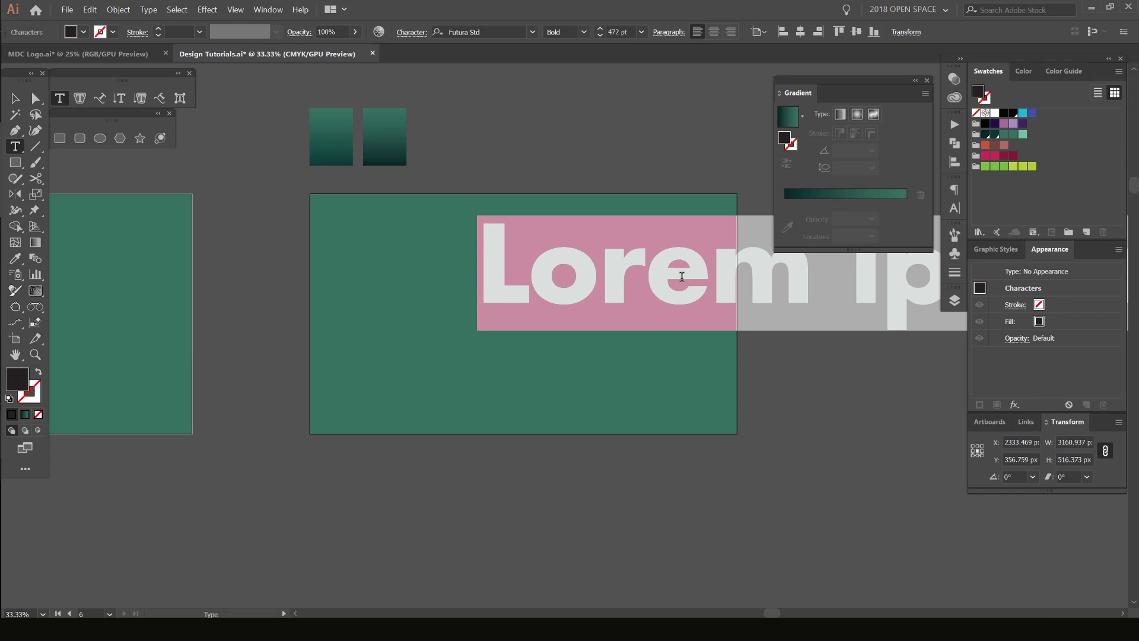
pyautogui.write('S')
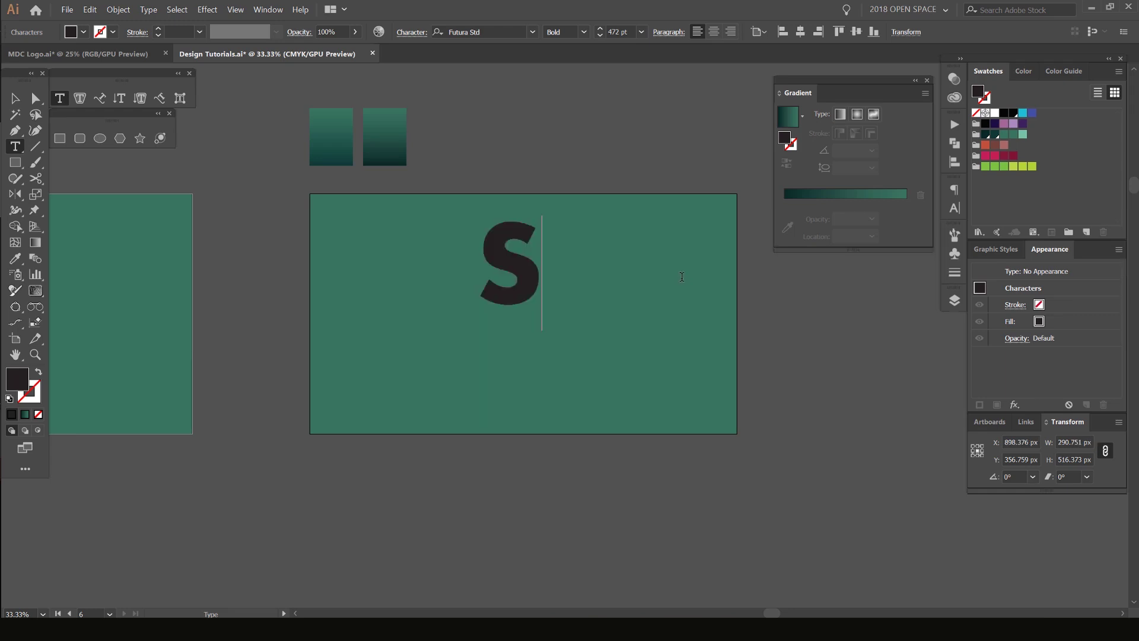
pyautogui.click(584, 32)
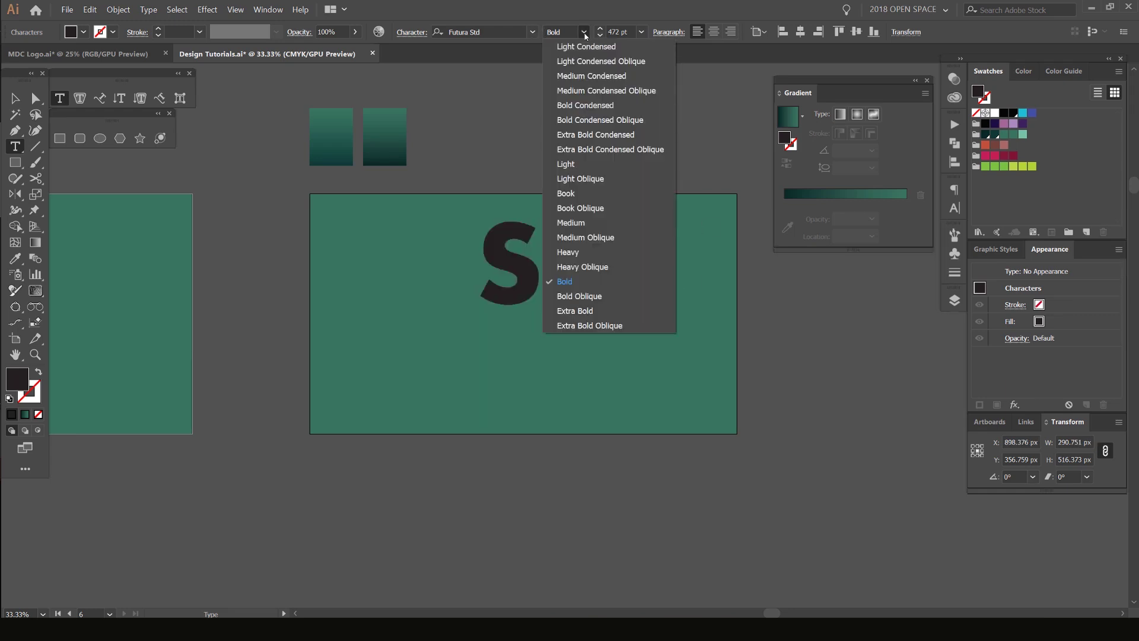
pyautogui.click(585, 34)
# - Move the letter S down to about the vertical middle of the artboard and select it
pyautogui.moveTo(545, 240); pyautogui.dragTo(484, 244)
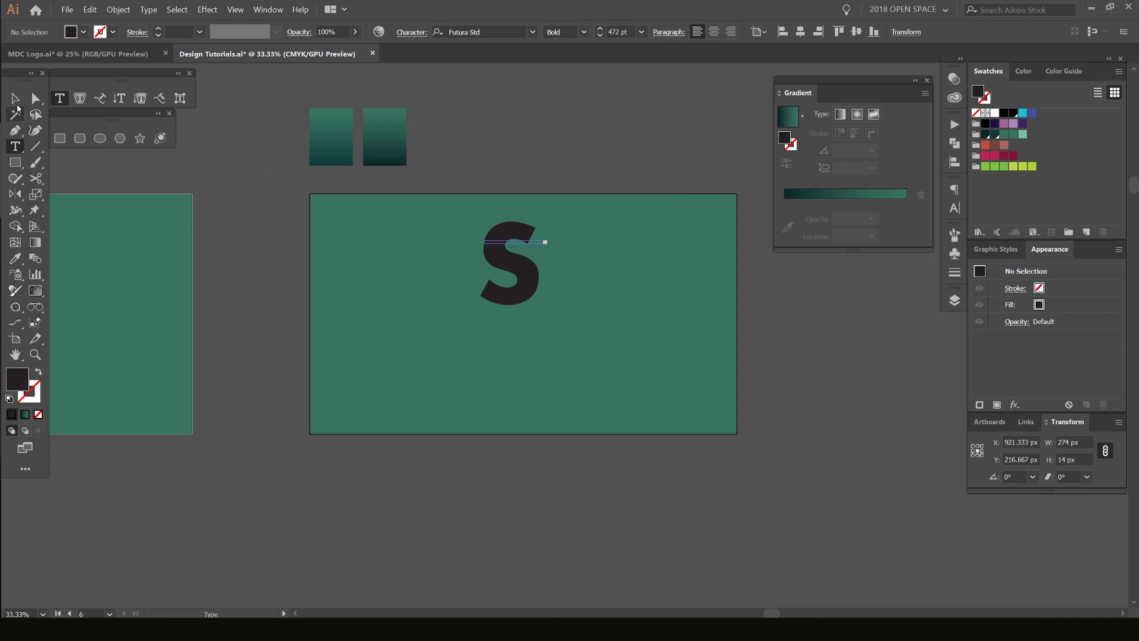
pyautogui.click(15, 99)
pyautogui.click(590, 211)
pyautogui.scroll(1, 528, 248)
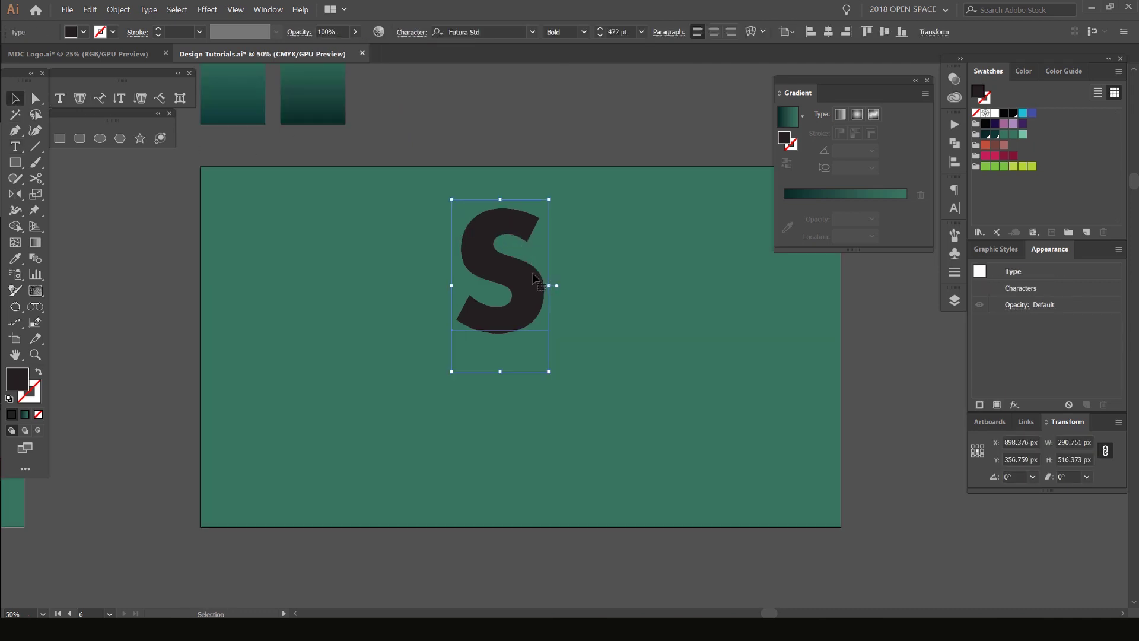
pyautogui.moveTo(530, 284); pyautogui.dragTo(507, 272)
pyautogui.click(579, 275)
pyautogui.click(488, 260)
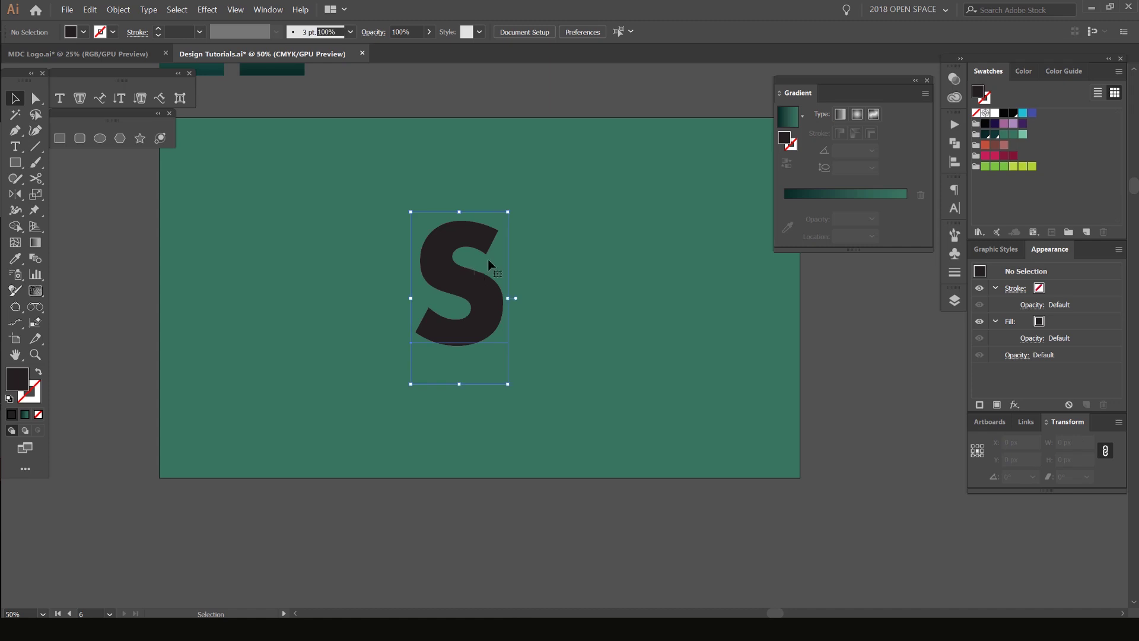
# - Convert the selected letter S text to outlines
pyautogui.hotkey('ctrl', 'shift', 'o')
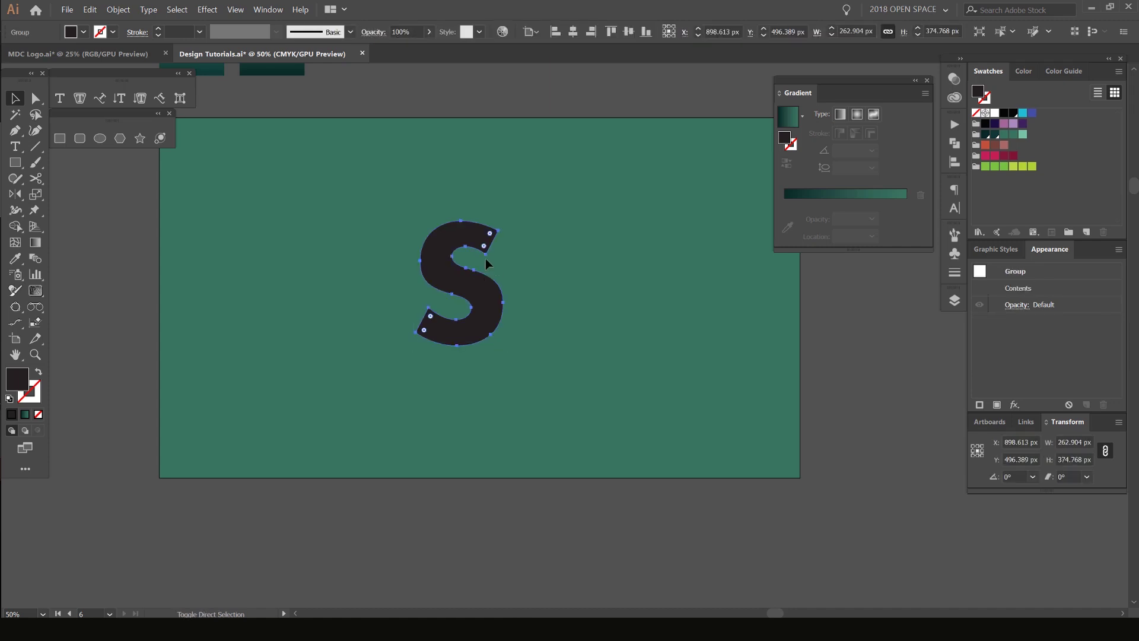
pyautogui.click(149, 10)
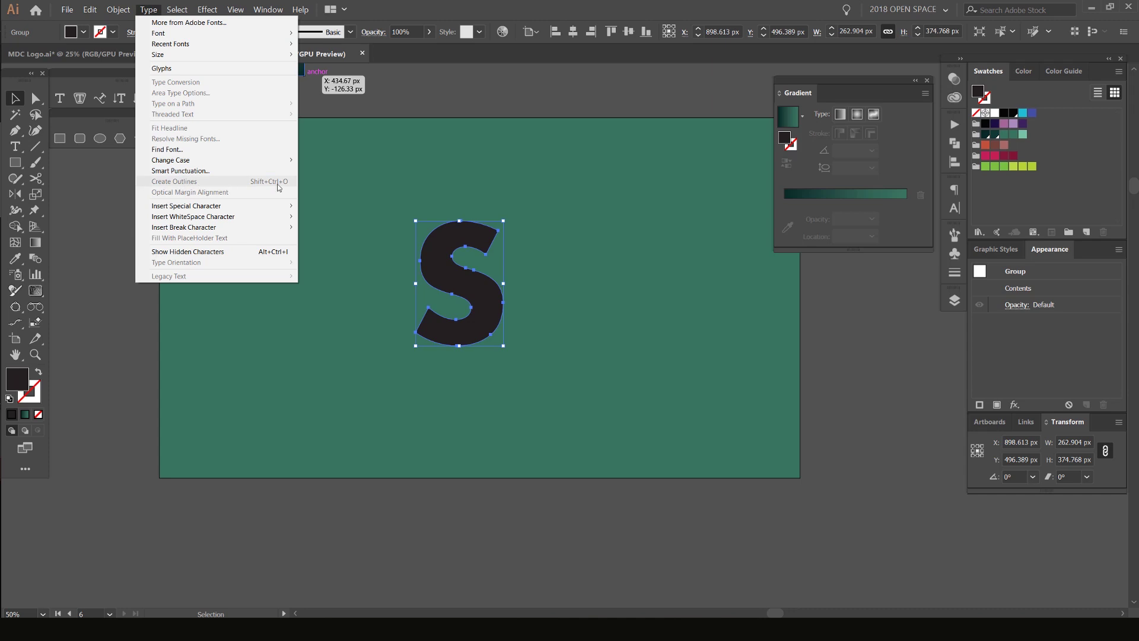
pyautogui.click(488, 215)
# - Try moving the outlined S slightly up and to the left on the artboard, and undo the move
pyautogui.moveTo(457, 236); pyautogui.dragTo(428, 231)
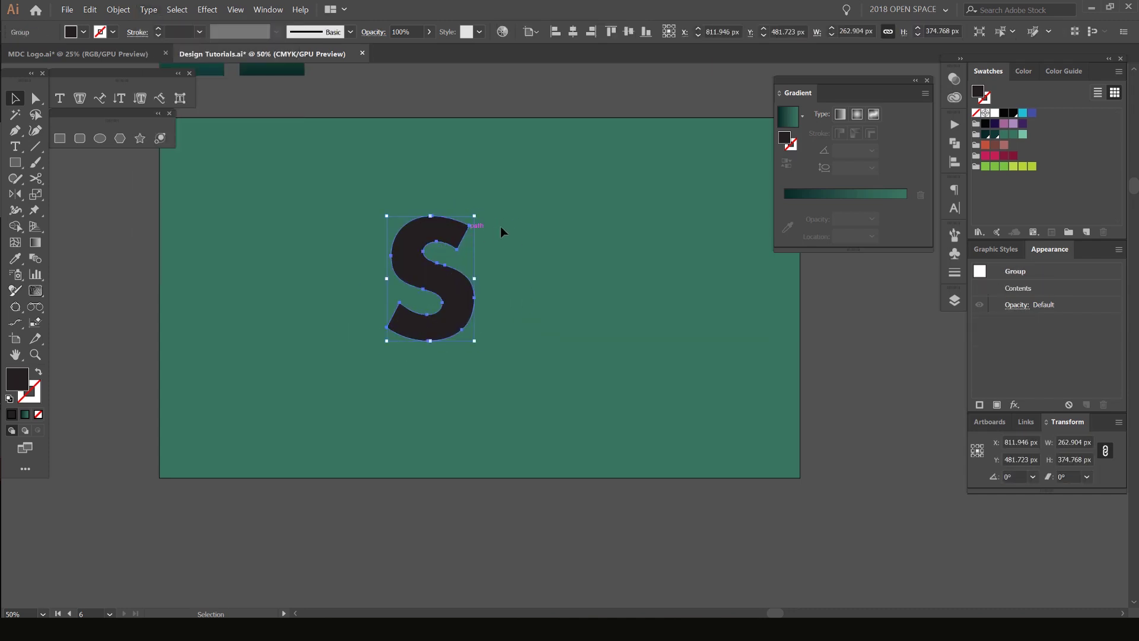
pyautogui.click(500, 226)
pyautogui.hotkey('ctrl', 'z')
pyautogui.hotkey('ctrl', 'z')
pyautogui.click(678, 196)
pyautogui.hotkey('ctrl', 'z')
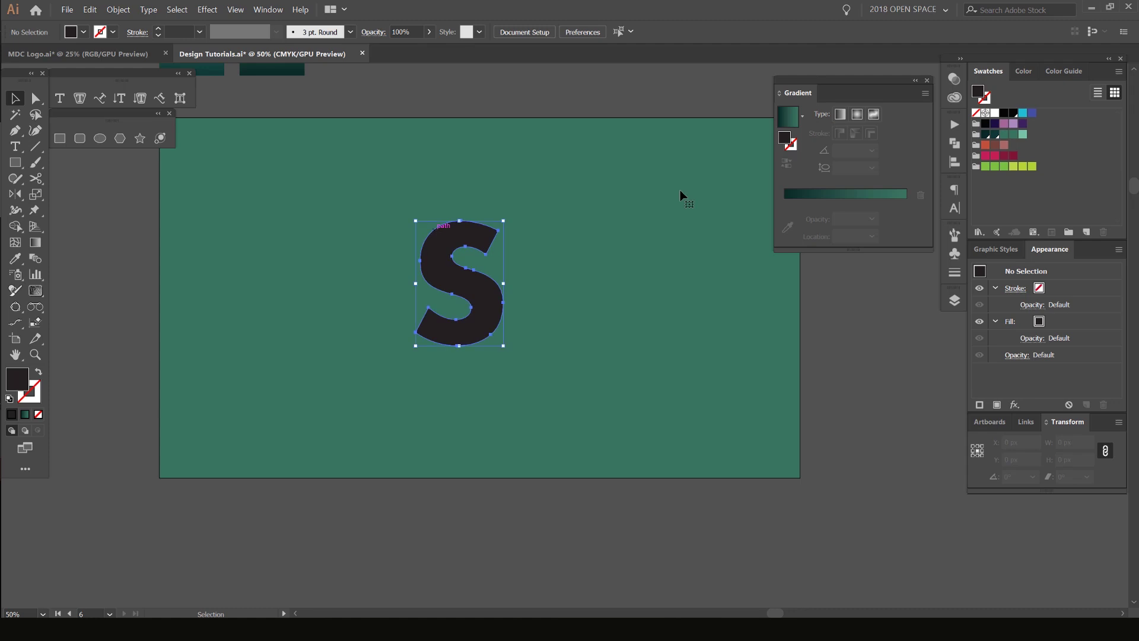
# - Fill the outlined S with white and enlarge it to about 306 by 437 px near the artboard's middle
pyautogui.click(995, 114)
pyautogui.click(640, 153)
pyautogui.moveTo(474, 274); pyautogui.dragTo(478, 289)
pyautogui.click(517, 221)
pyautogui.scroll(-2, 520, 223)
pyautogui.scroll(1, 522, 230)
pyautogui.click(527, 235)
pyautogui.moveTo(533, 227); pyautogui.dragTo(544, 220)
pyautogui.click(611, 191)
pyautogui.hotkey('ctrl', '+')
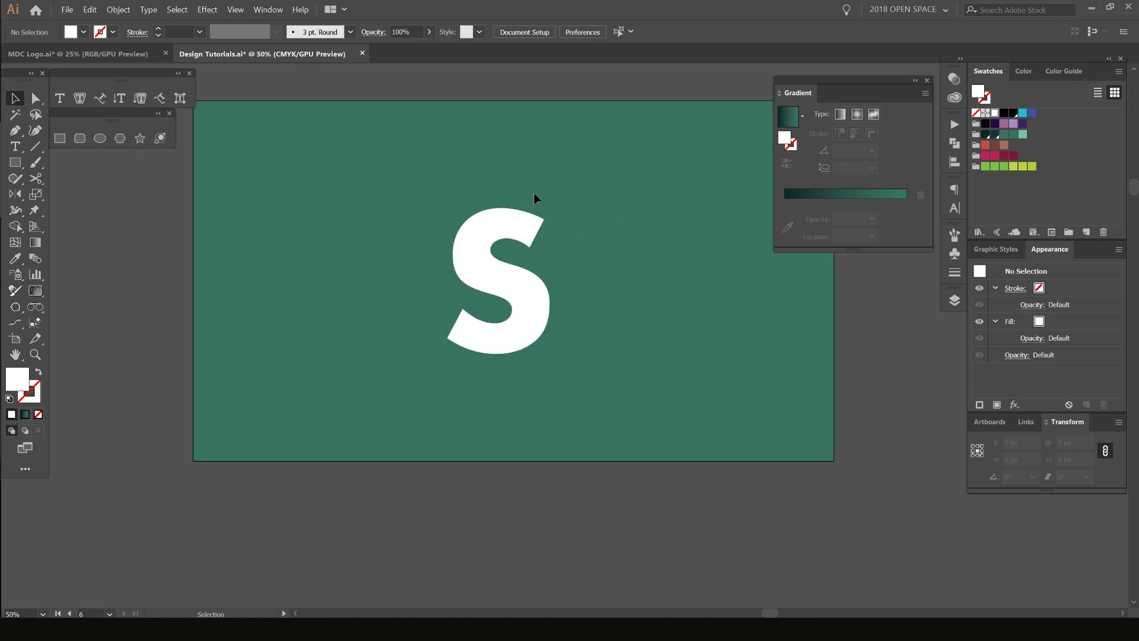
# - Dock the floating Gradient panel in the same group as the Appearance panel
pyautogui.scroll(3, 589, 219)
pyautogui.hotkey('ctrl', '+')
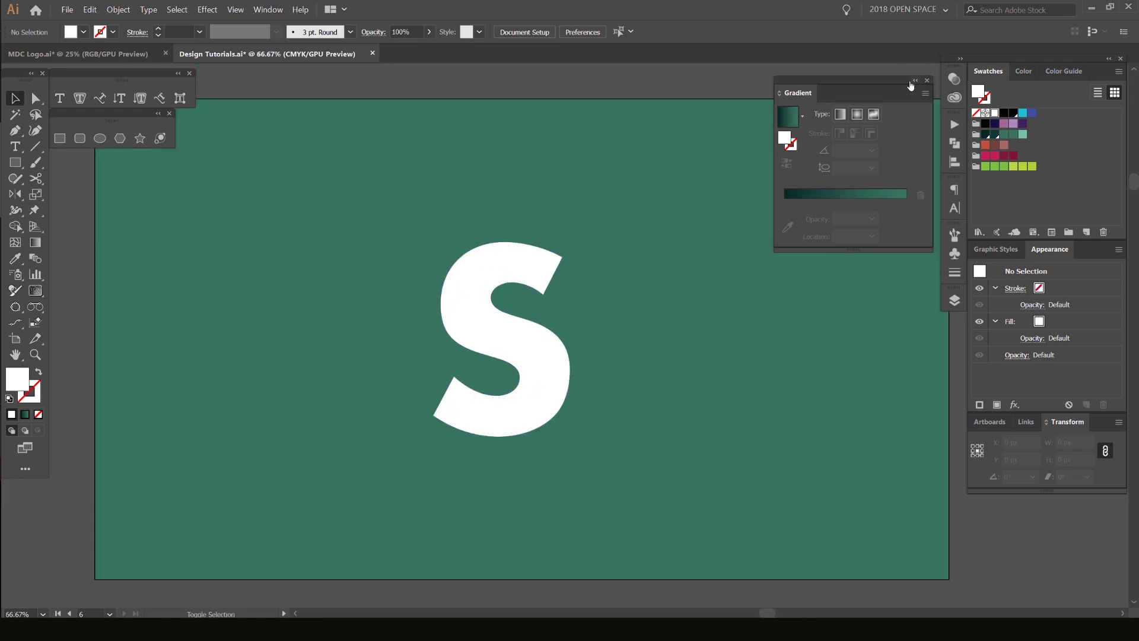
pyautogui.moveTo(811, 81); pyautogui.dragTo(1086, 250)
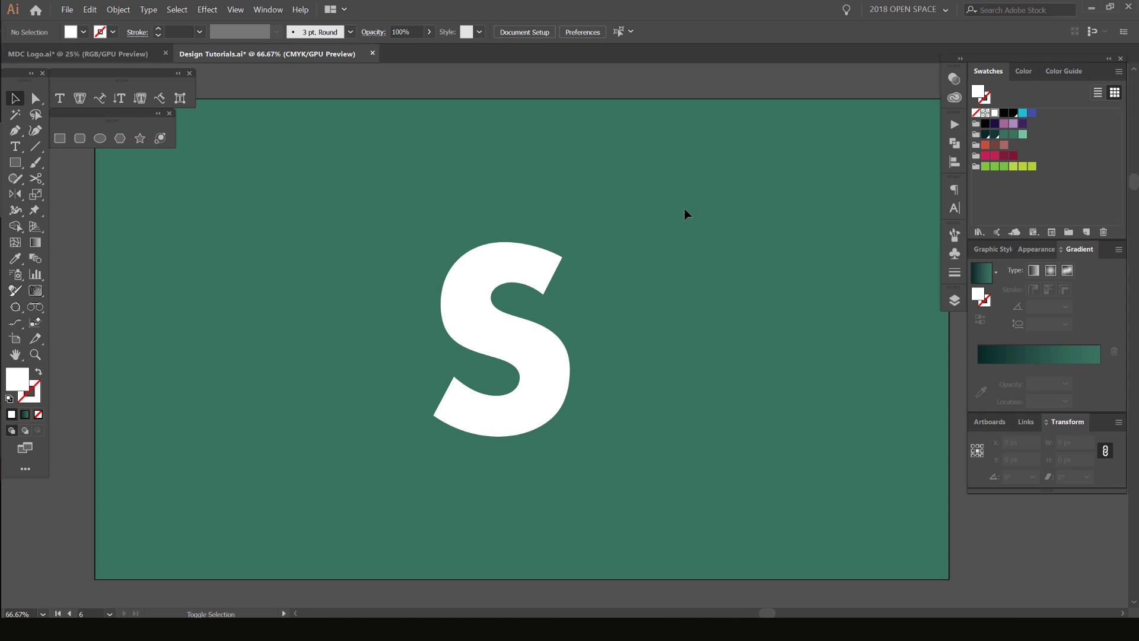
# - Draw a curved Pen segment from the top of the S's upper inner curve to its outer left edge
pyautogui.hotkey('ctrl', '+')
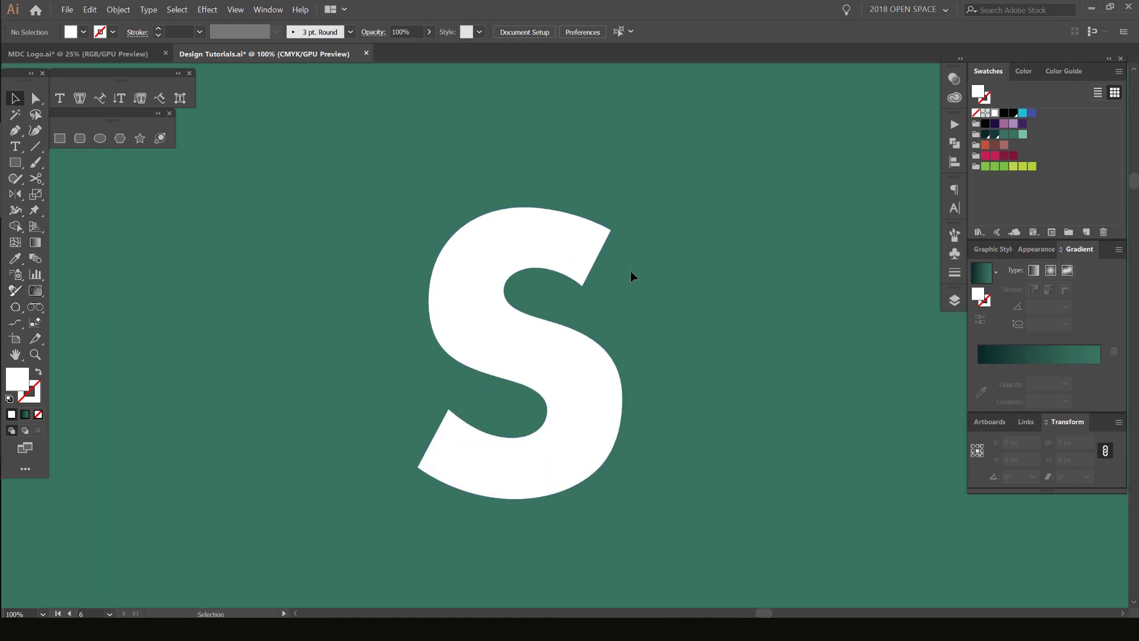
pyautogui.press('p')
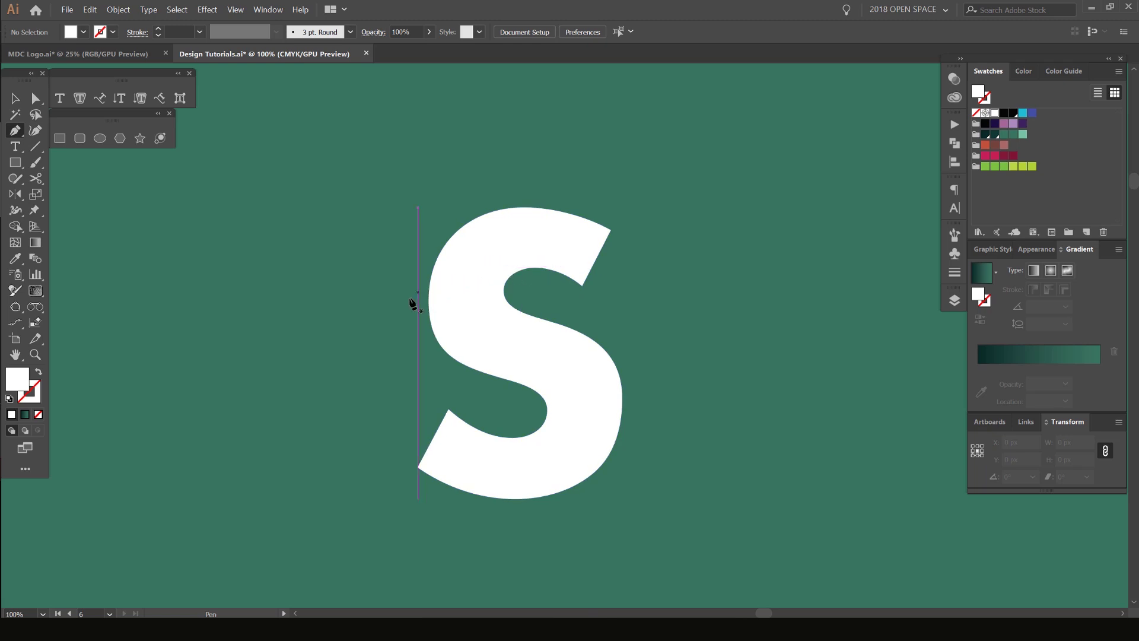
pyautogui.scroll(1, 546, 273)
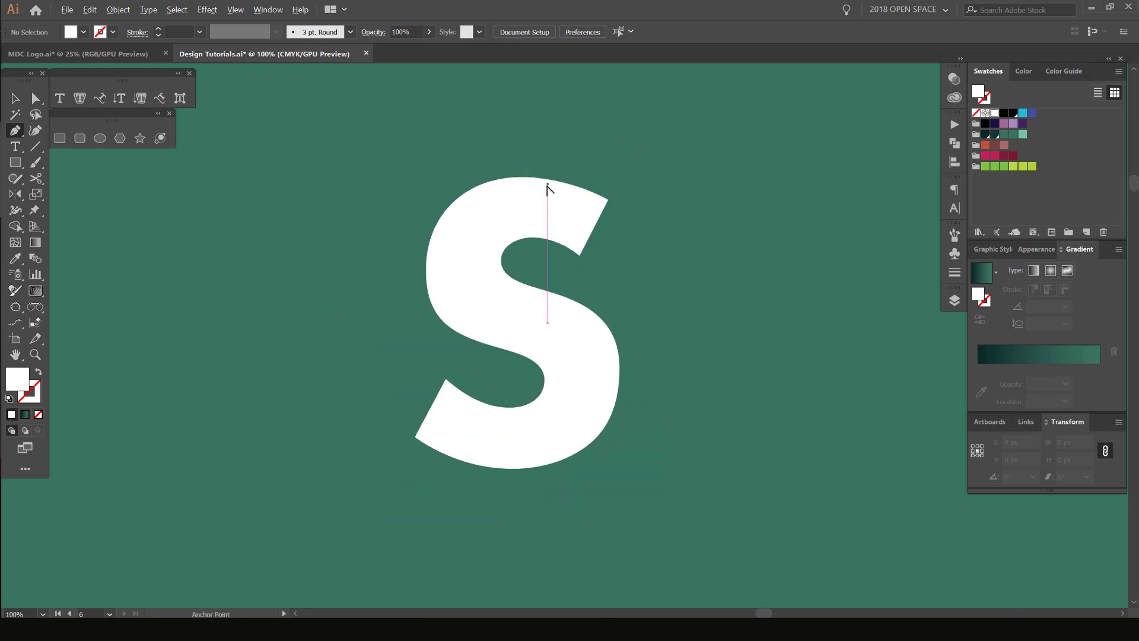
pyautogui.scroll(-1, 545, 183)
pyautogui.scroll(1, 577, 244)
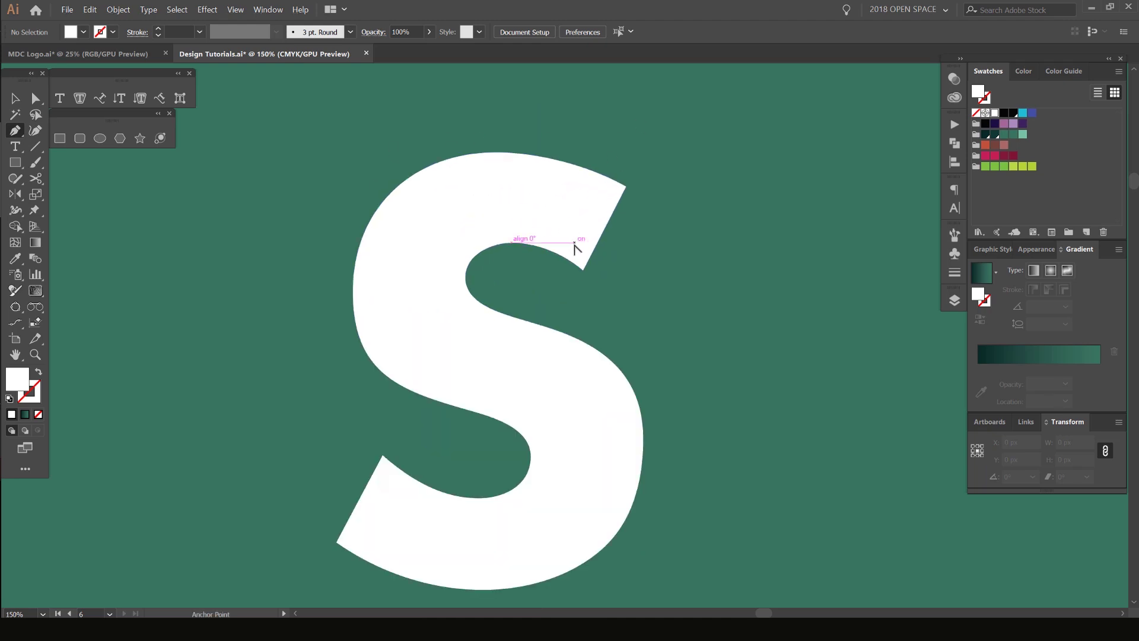
pyautogui.scroll(1, 448, 248)
pyautogui.scroll(1, 448, 248)
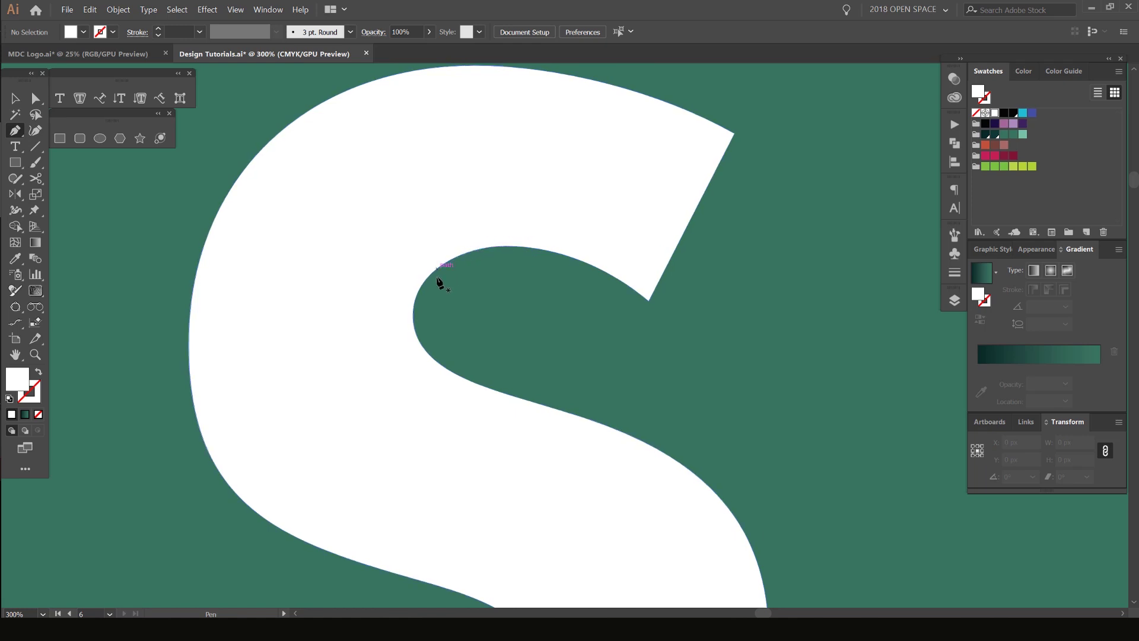
pyautogui.scroll(-2, 596, 277)
pyautogui.scroll(3, 548, 260)
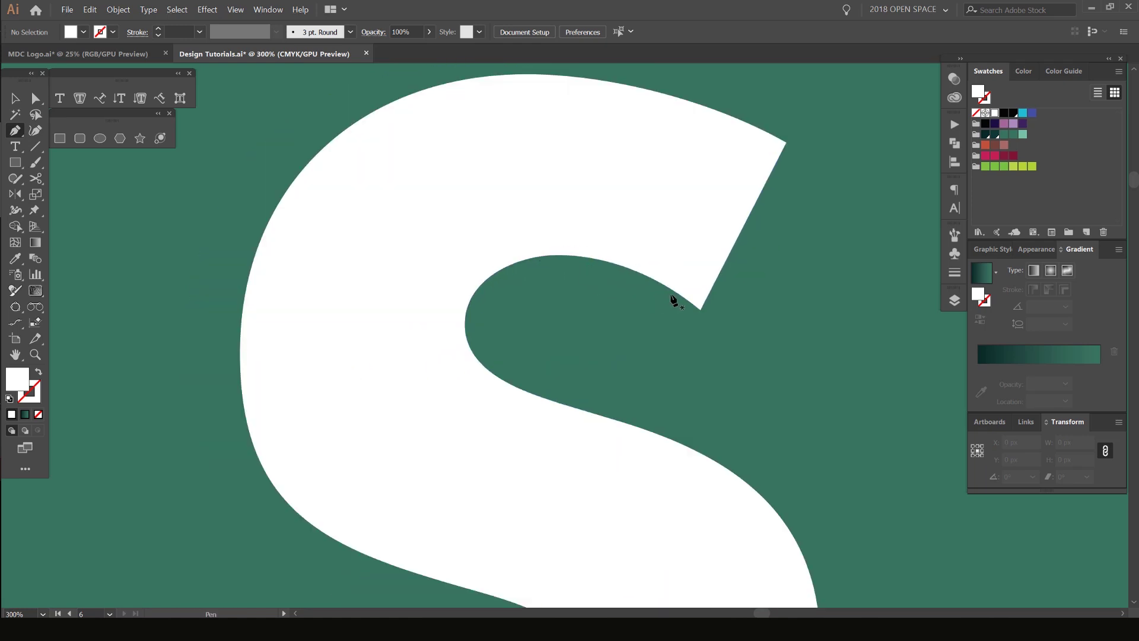
pyautogui.click(513, 237)
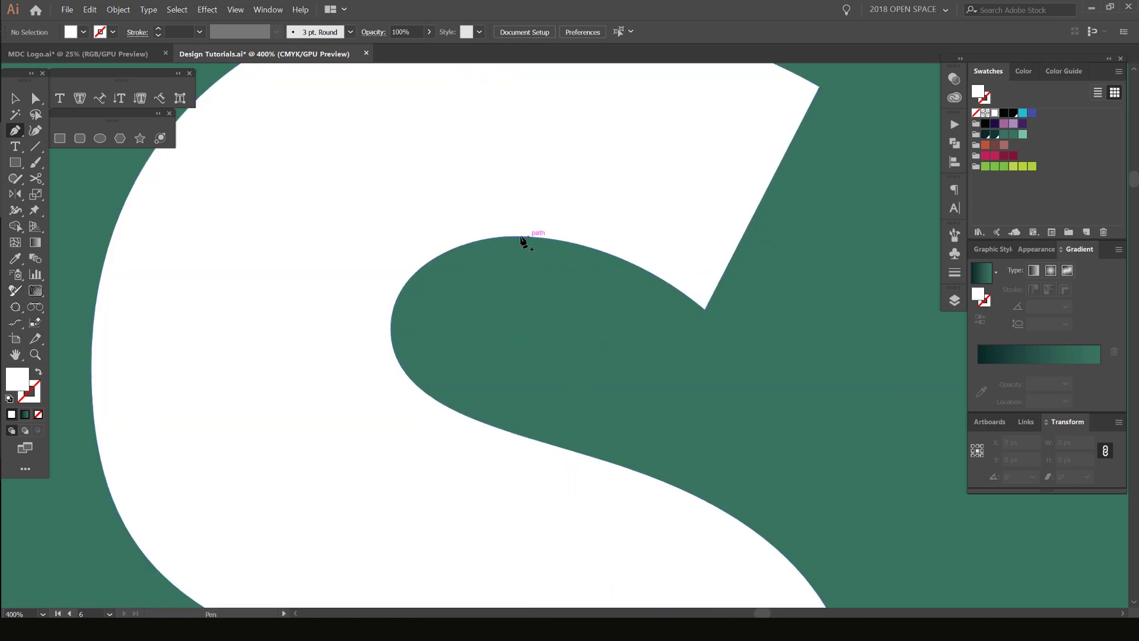
pyautogui.scroll(-1, 461, 249)
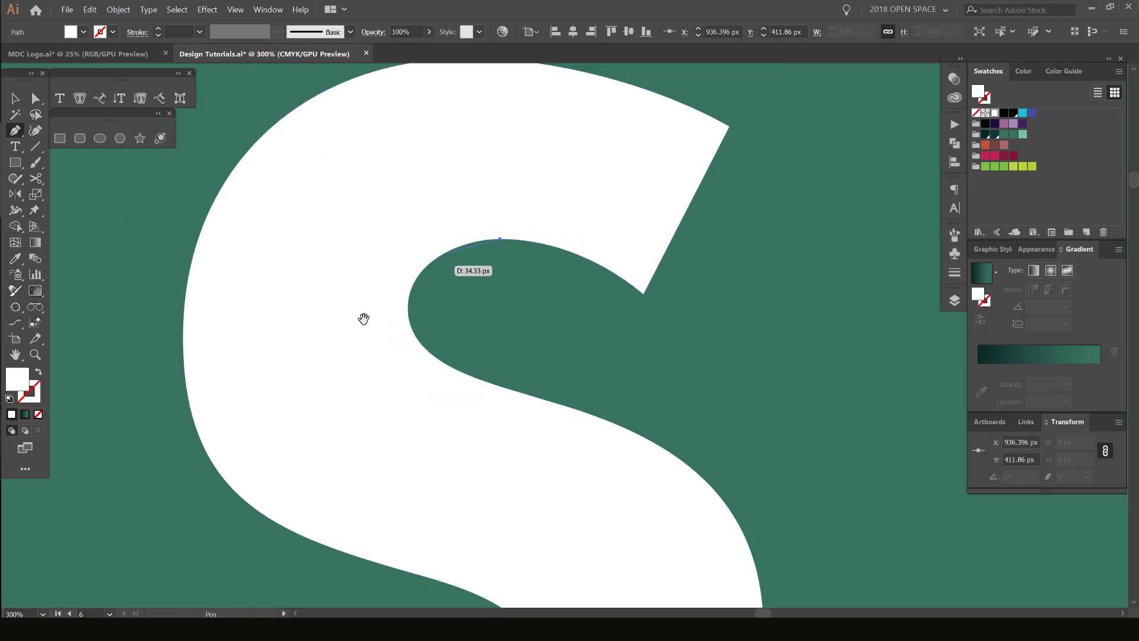
pyautogui.scroll(-2, 364, 318)
pyautogui.moveTo(221, 393); pyautogui.dragTo(267, 409)
pyautogui.scroll(-2, 224, 388)
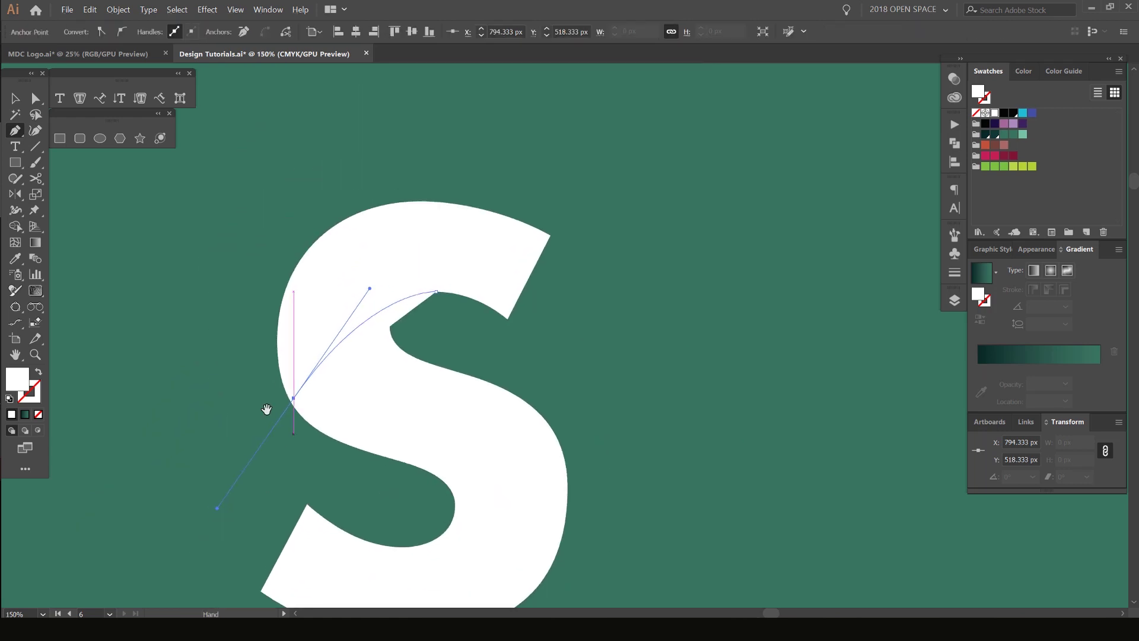
# - Continue the Pen path with straight segments around the outside of the S's upper arm and close it at the starting anchor
pyautogui.click(212, 305)
pyautogui.click(310, 159)
pyautogui.moveTo(513, 146); pyautogui.dragTo(579, 195)
pyautogui.click(568, 315)
pyautogui.click(520, 364)
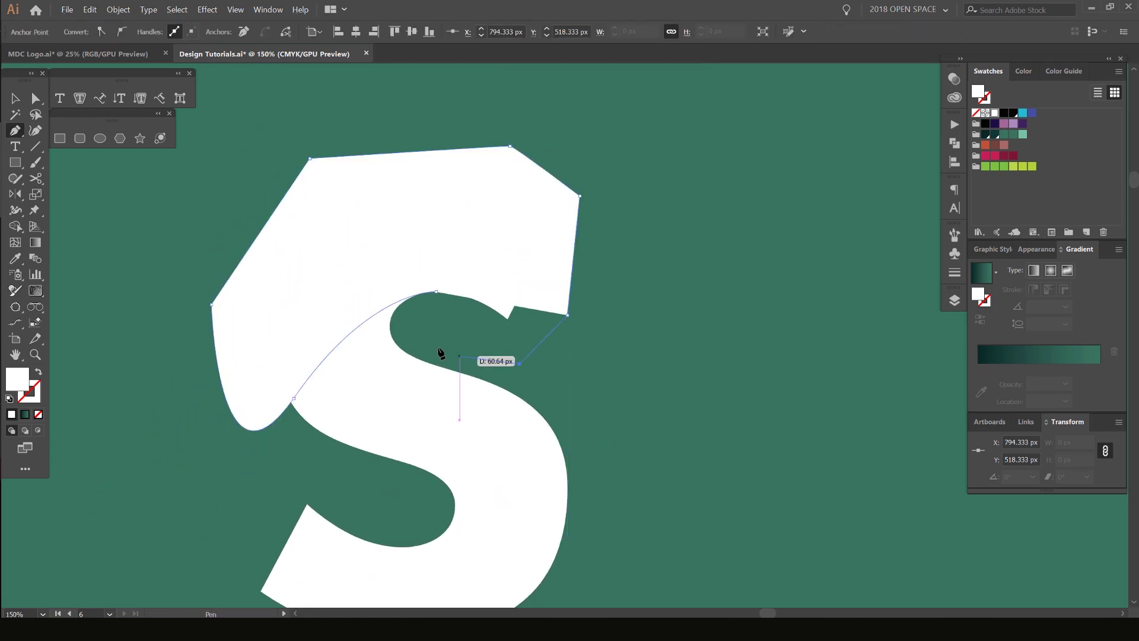
pyautogui.click(437, 347)
pyautogui.click(436, 291)
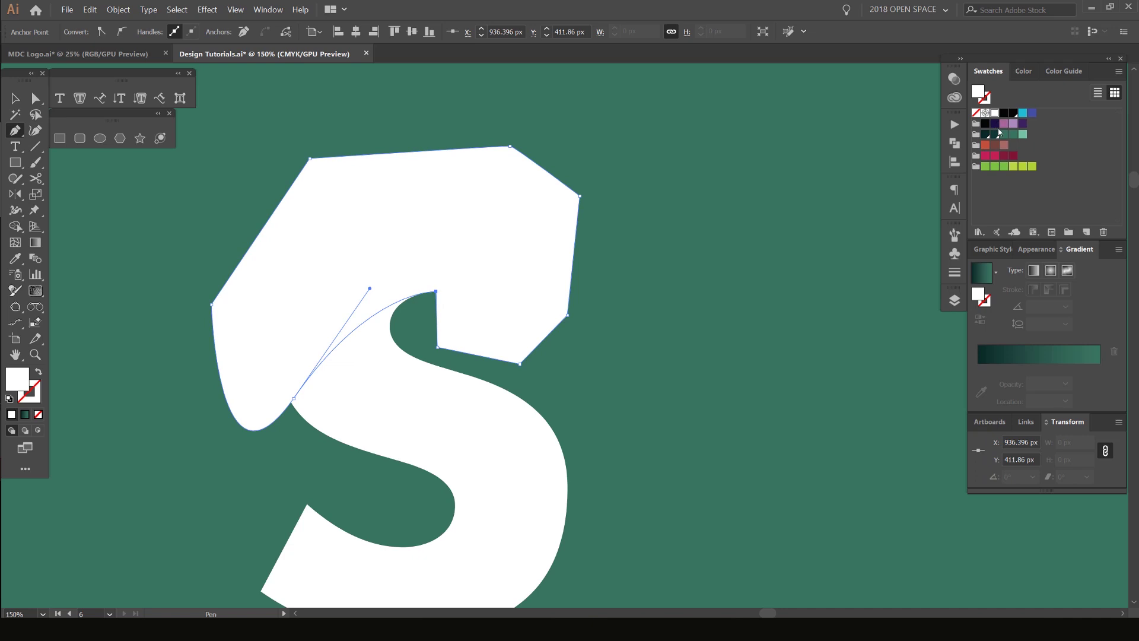
# - Fill the closed Pen shape with a light green swatch and deselect it
pyautogui.click(996, 167)
pyautogui.press('v')
pyautogui.click(773, 188)
# - Examine in outline view how closely the green shape's curve follows the S's upper inner curve, and return to the normal preview
pyautogui.scroll(3, 474, 289)
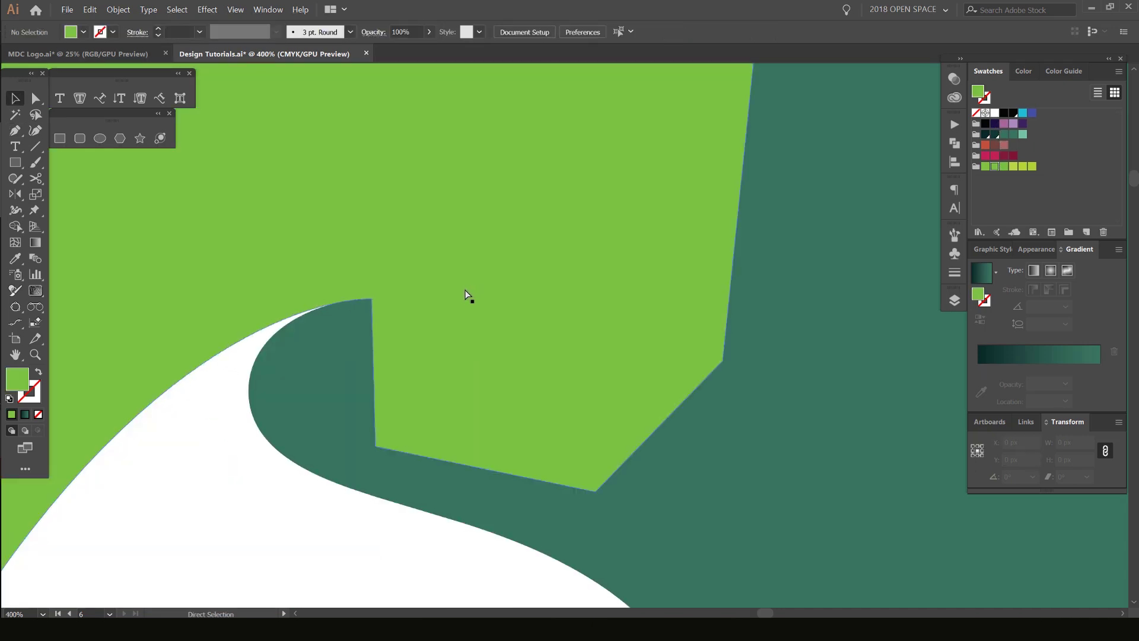
pyautogui.hotkey('ctrl', 'y')
pyautogui.scroll(8, 560, 244)
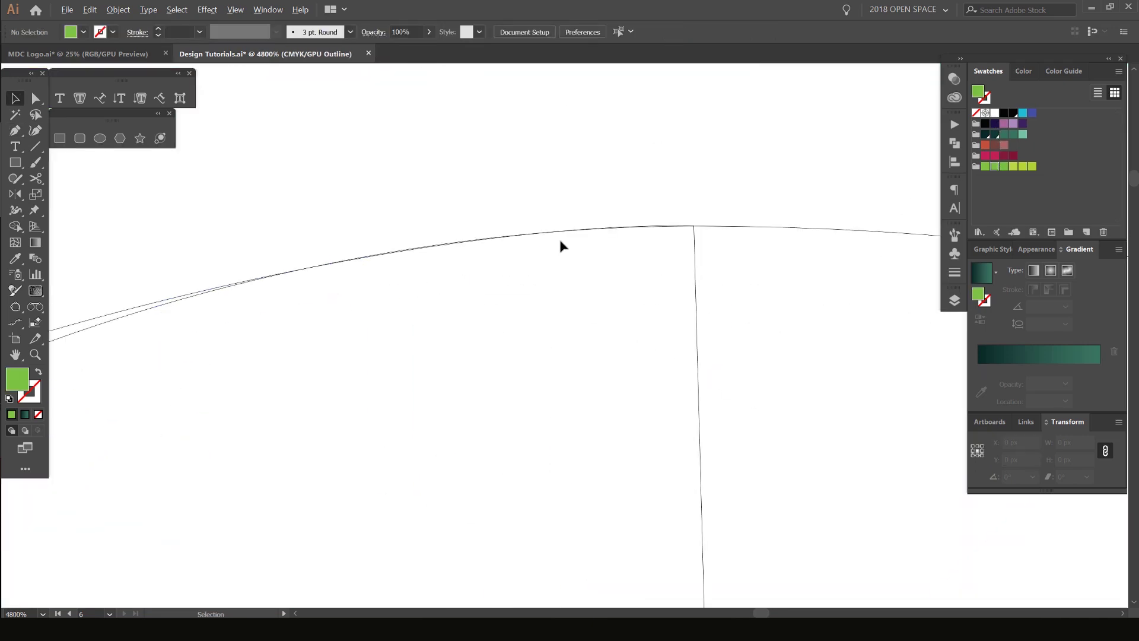
pyautogui.scroll(1, 581, 227)
pyautogui.moveTo(580, 229); pyautogui.dragTo(407, 300)
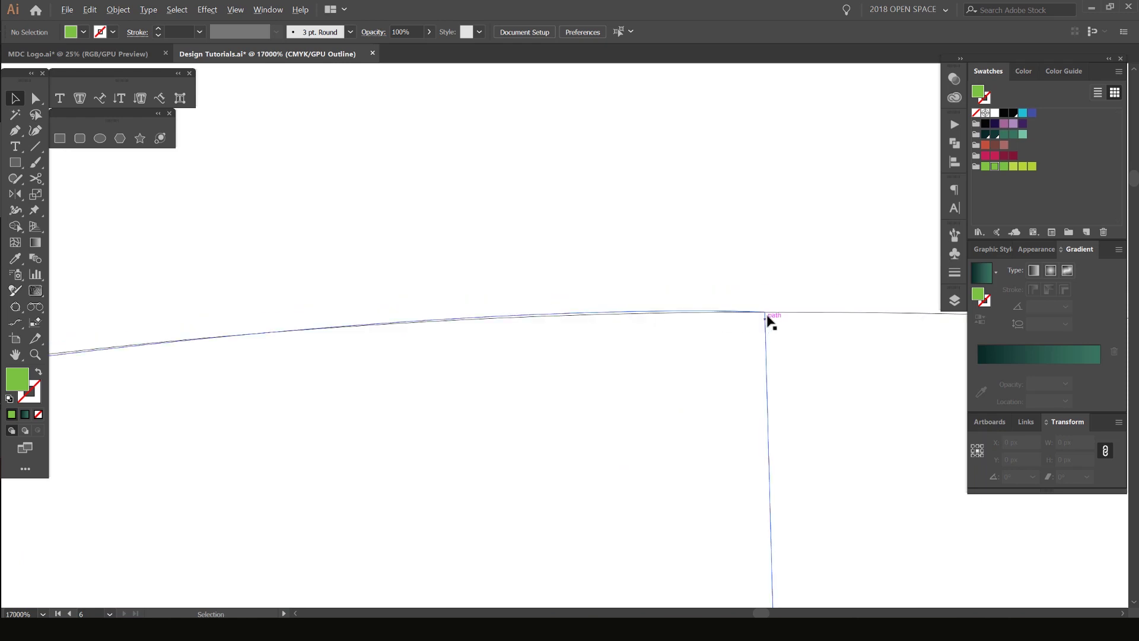
pyautogui.moveTo(584, 326); pyautogui.dragTo(373, 333)
pyautogui.scroll(-6, 372, 333)
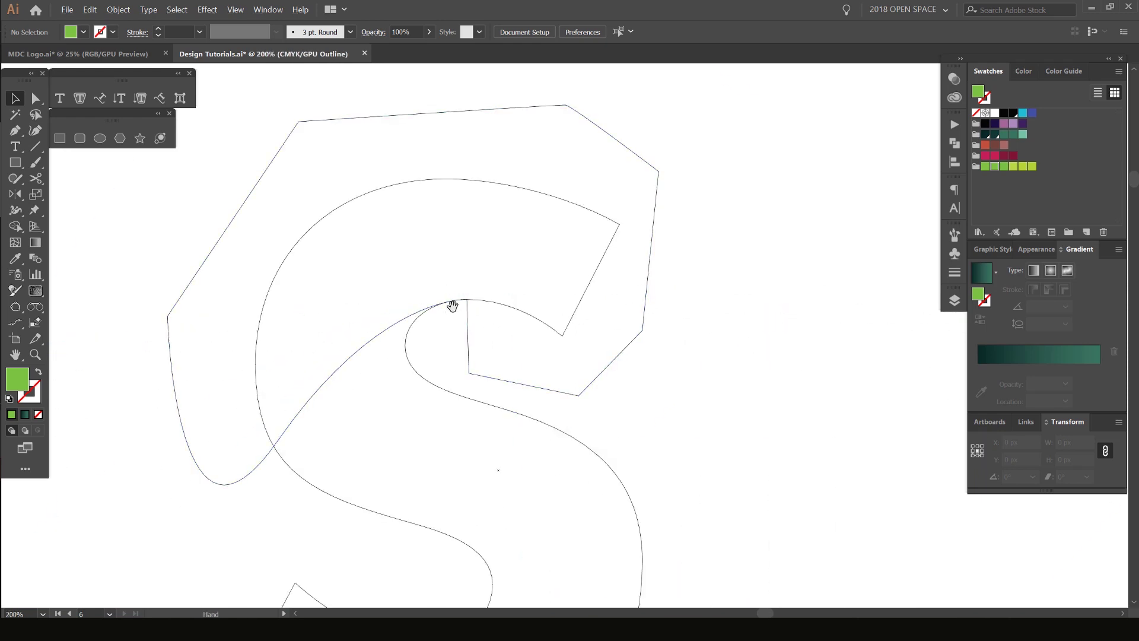
pyautogui.scroll(2, 453, 308)
pyautogui.scroll(-5, 401, 295)
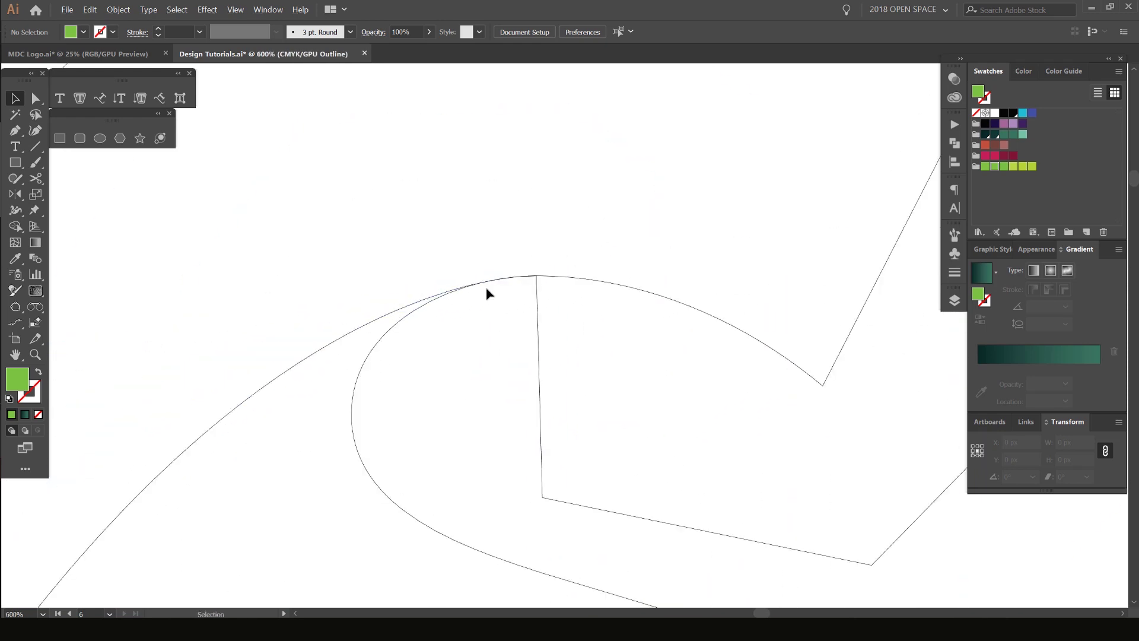
pyautogui.scroll(1, 487, 289)
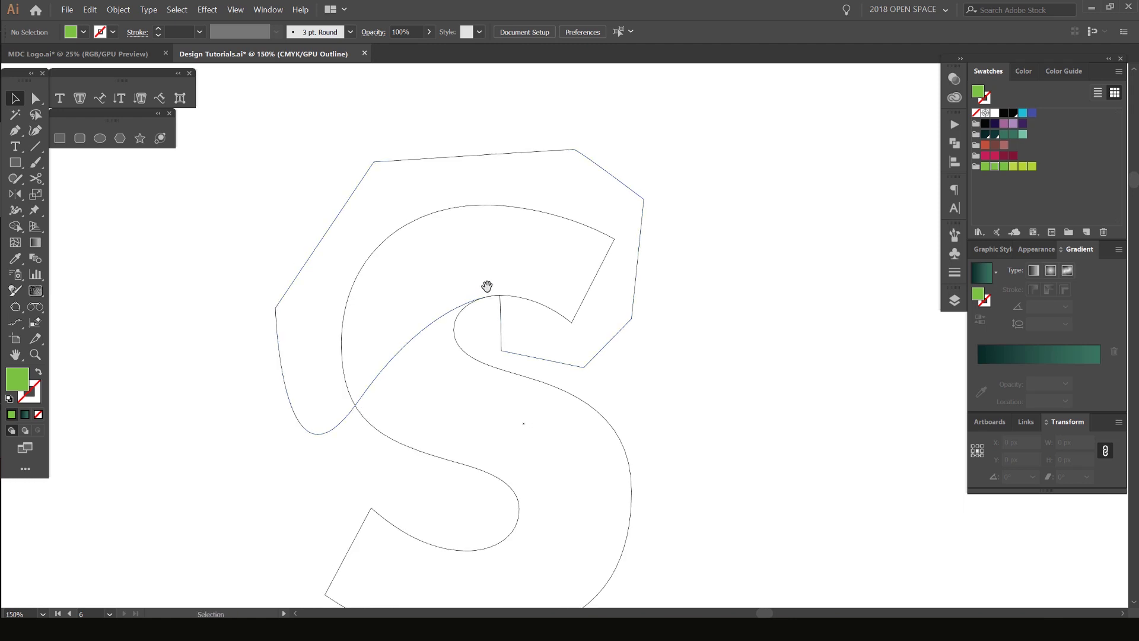
pyautogui.scroll(8, 489, 290)
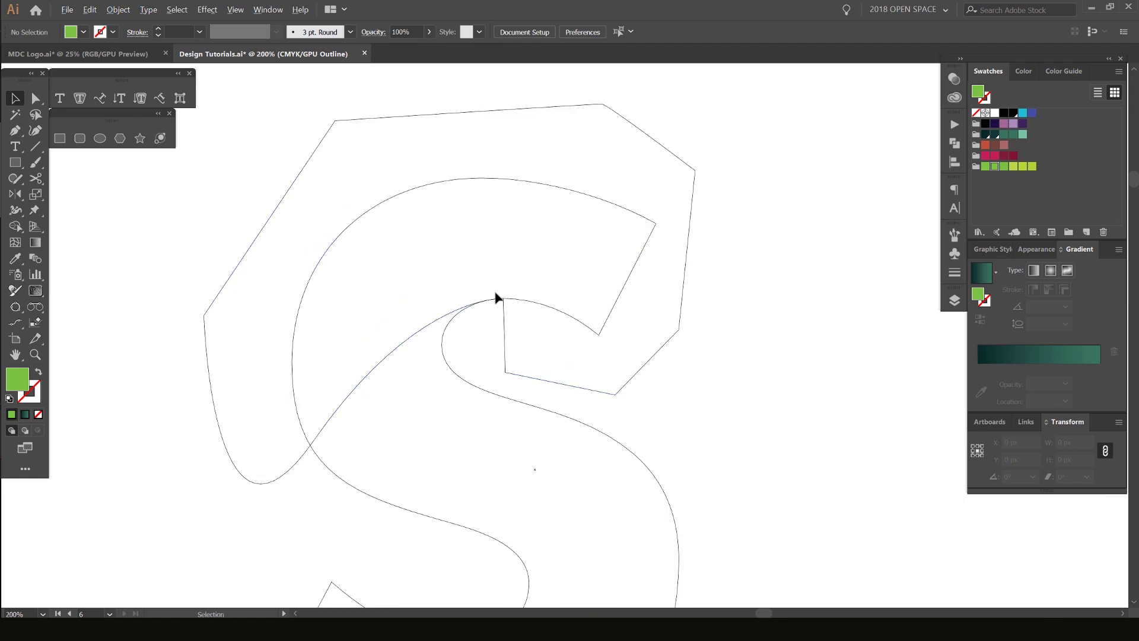
pyautogui.scroll(-10, 510, 352)
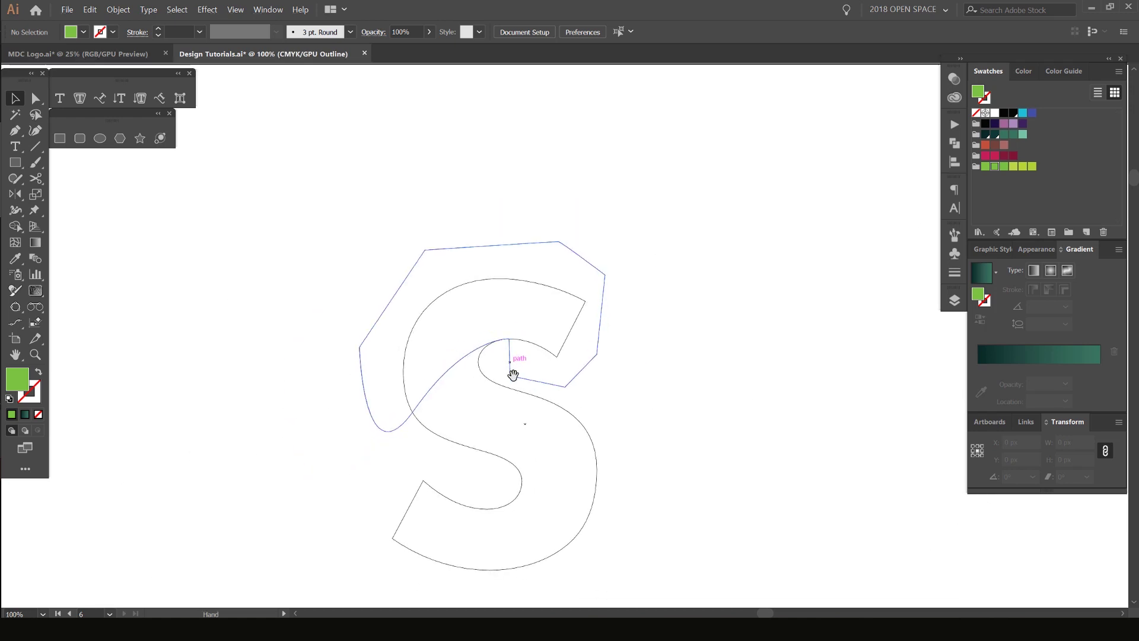
pyautogui.hotkey('ctrl', 'y')
pyautogui.click(640, 330)
# - Select the S and the green shape, and remove the green area outside the letter with the Shape Builder tool
pyautogui.press('a')
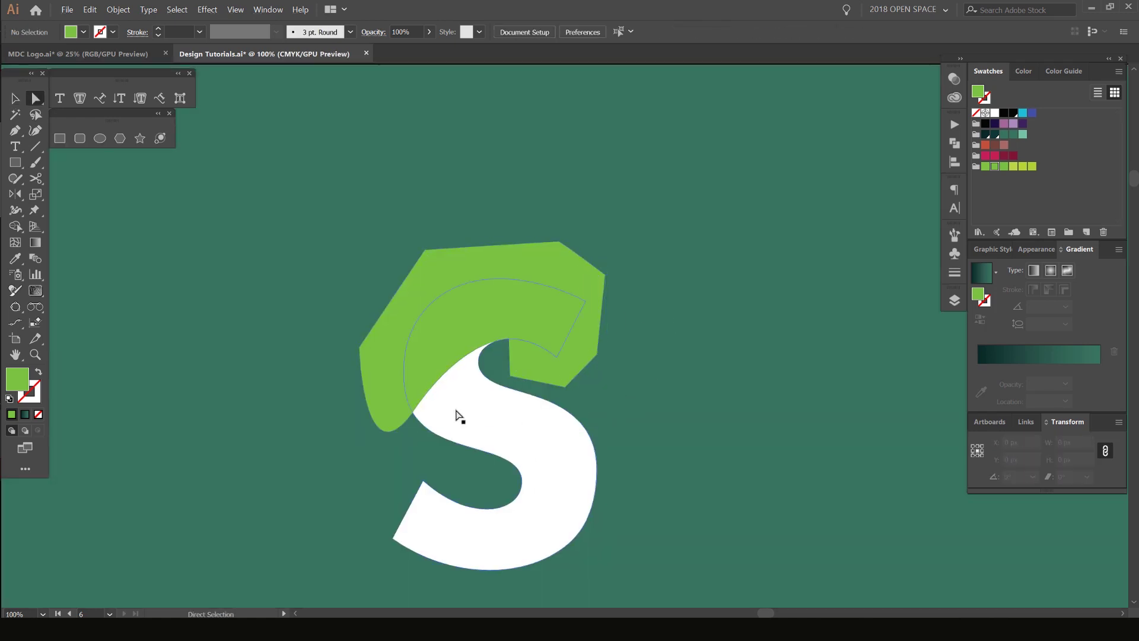
pyautogui.click(455, 407)
pyautogui.moveTo(562, 290); pyautogui.dragTo(521, 257)
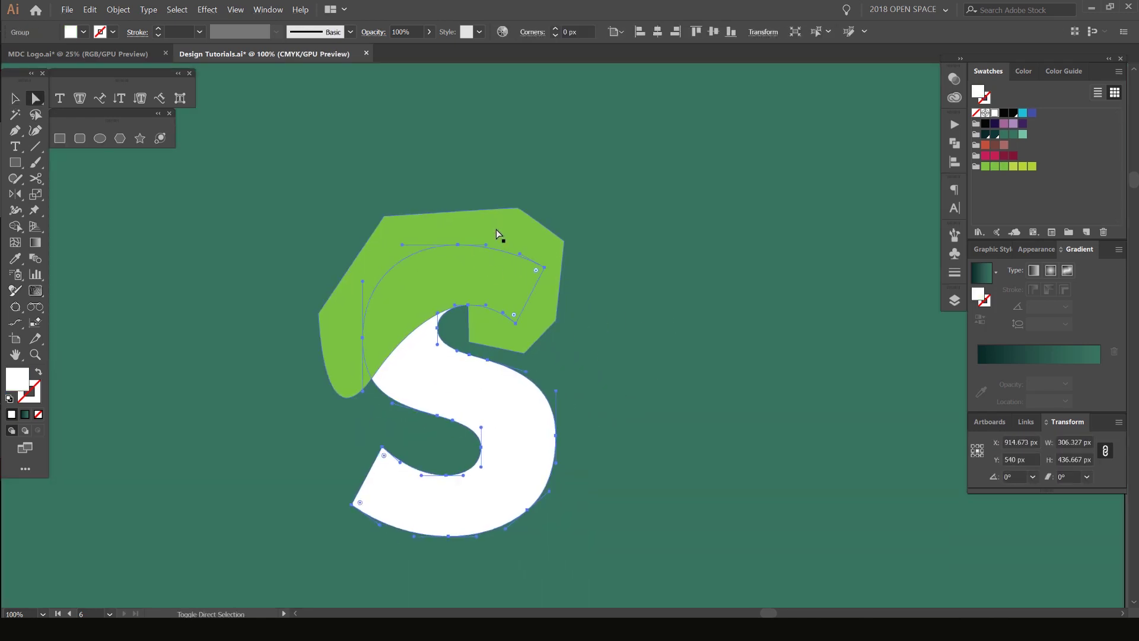
pyautogui.keyDown('shift'); pyautogui.click(526, 225); pyautogui.keyUp('shift')
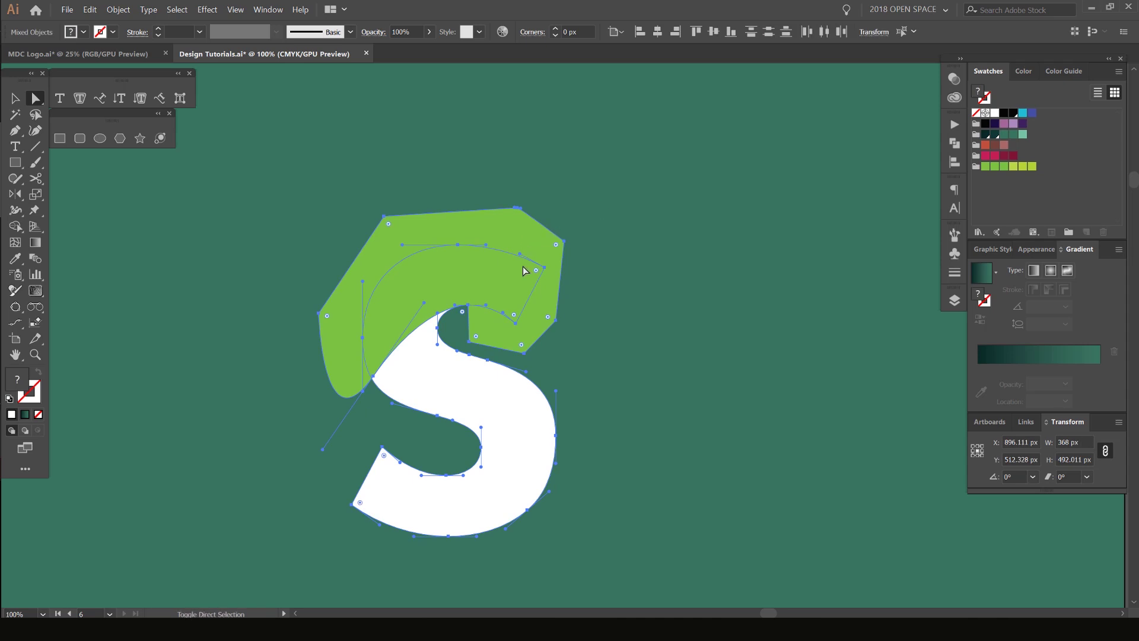
pyautogui.hotkey('shift', 'm')
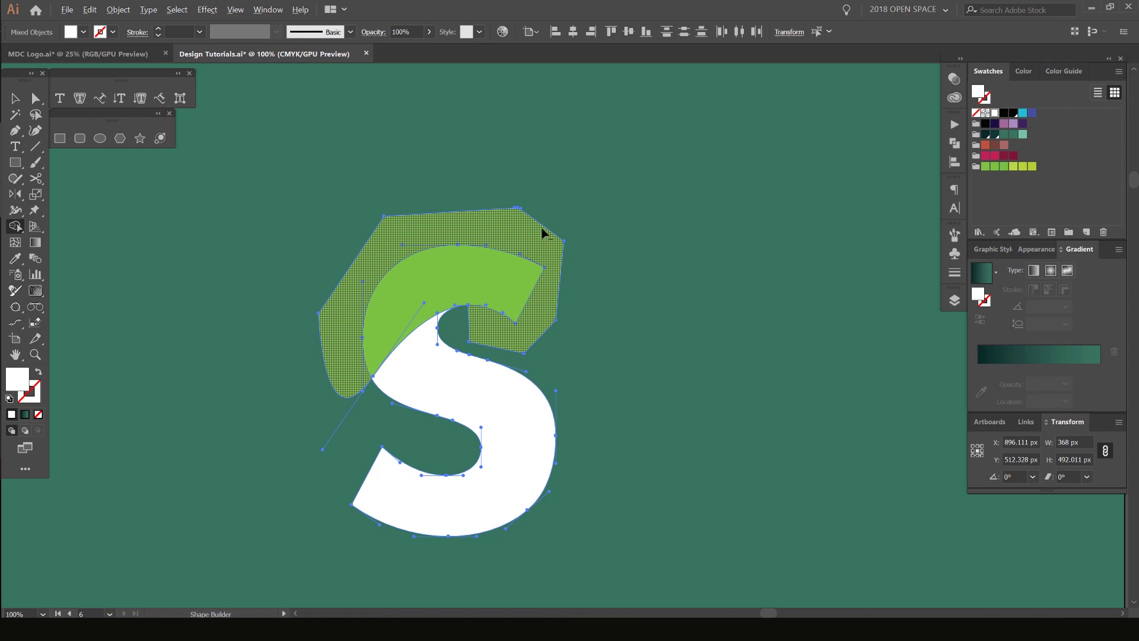
pyautogui.keyDown('alt'); pyautogui.click(503, 233); pyautogui.keyUp('alt')
pyautogui.press('v')
pyautogui.click(552, 198)
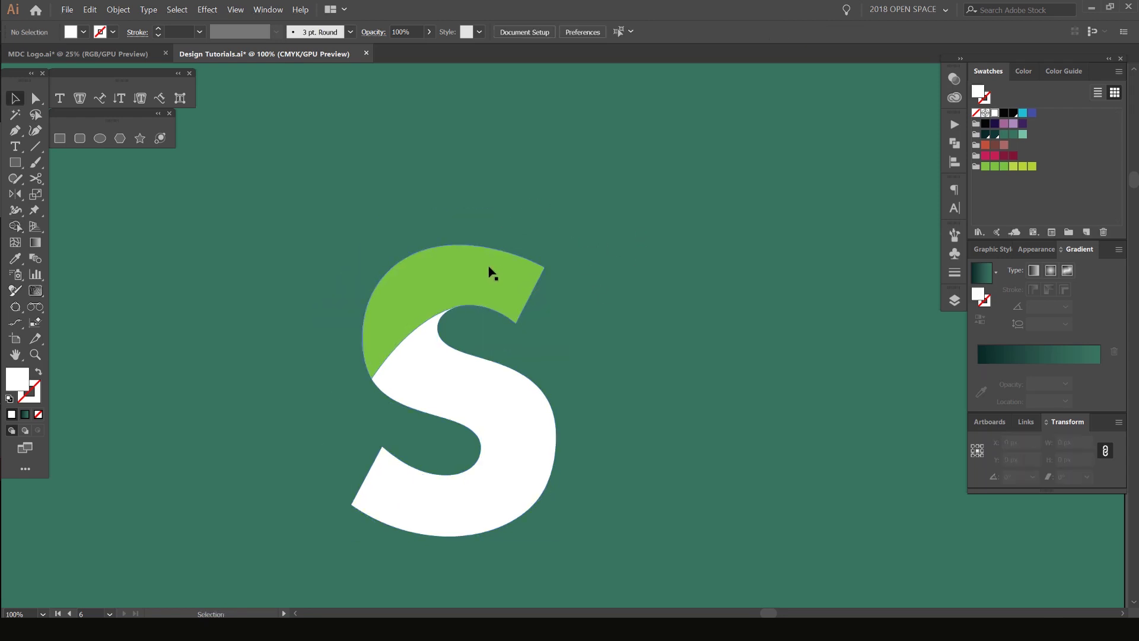
# - Try moving the green top piece off the S twice, undoing each move
pyautogui.moveTo(491, 267); pyautogui.dragTo(283, 210)
pyautogui.hotkey('ctrl', 'z')
pyautogui.click(579, 227)
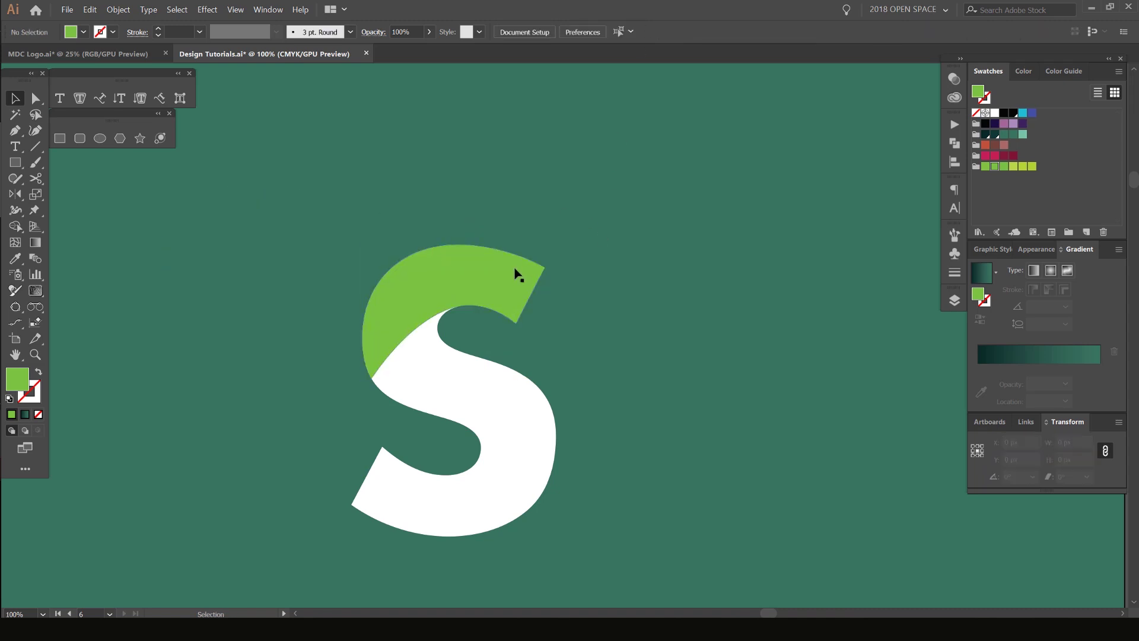
pyautogui.moveTo(511, 273); pyautogui.dragTo(388, 197)
pyautogui.hotkey('ctrl', 'z')
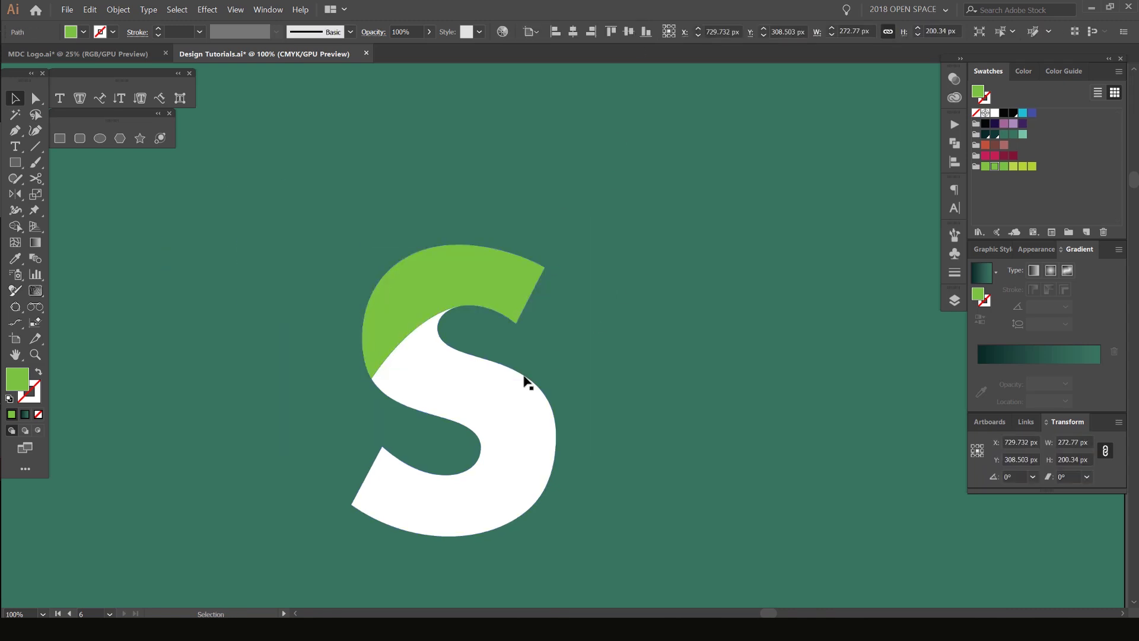
# - Try moving the white S to the right of the green piece, undo the move and deselect everything
pyautogui.moveTo(505, 382); pyautogui.dragTo(649, 404)
pyautogui.press('a')
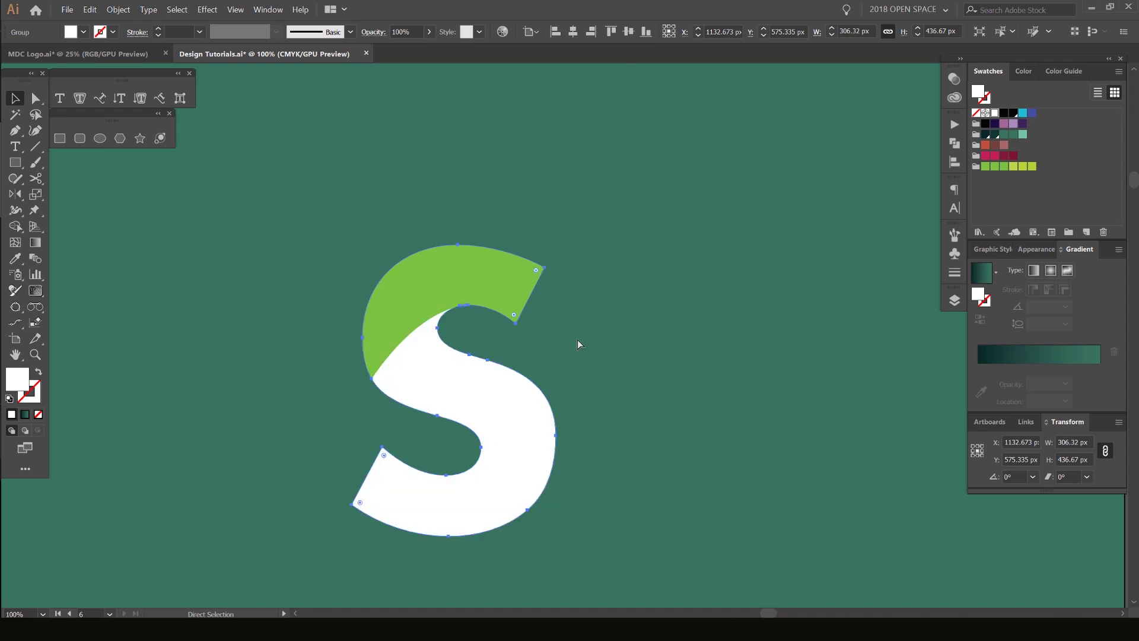
pyautogui.press('v')
pyautogui.click(574, 339)
pyautogui.moveTo(571, 331); pyautogui.dragTo(554, 234)
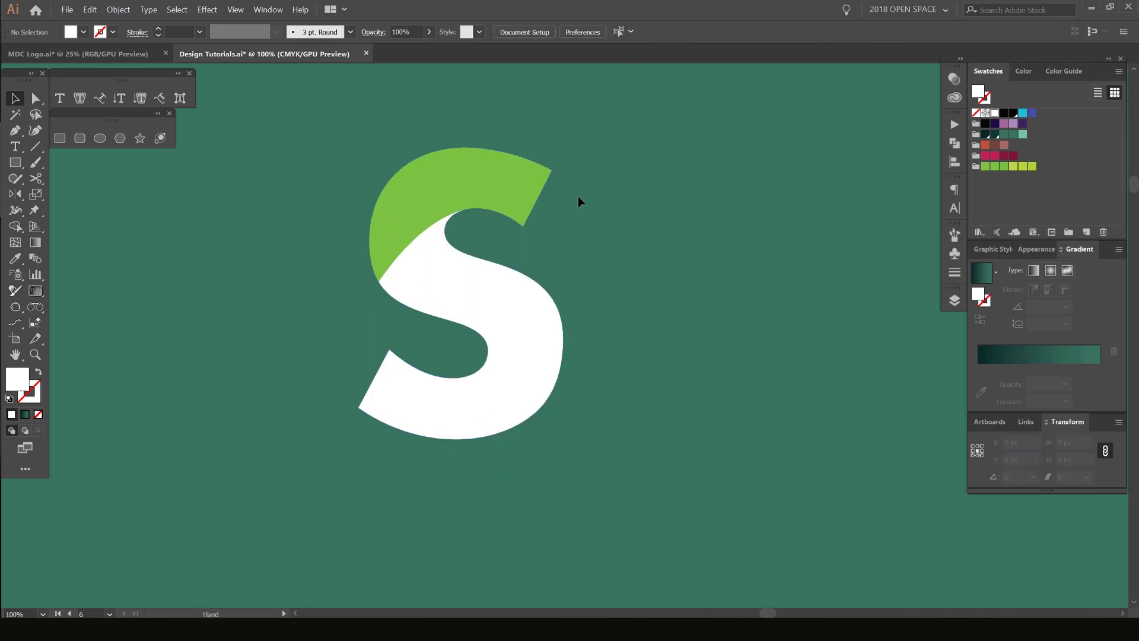
# - Start a Pen path on the S's lower inner edge and arc it across to the outer right edge
pyautogui.moveTo(578, 195); pyautogui.dragTo(561, 174)
pyautogui.scroll(1, 420, 229)
pyautogui.moveTo(458, 219); pyautogui.dragTo(445, 239)
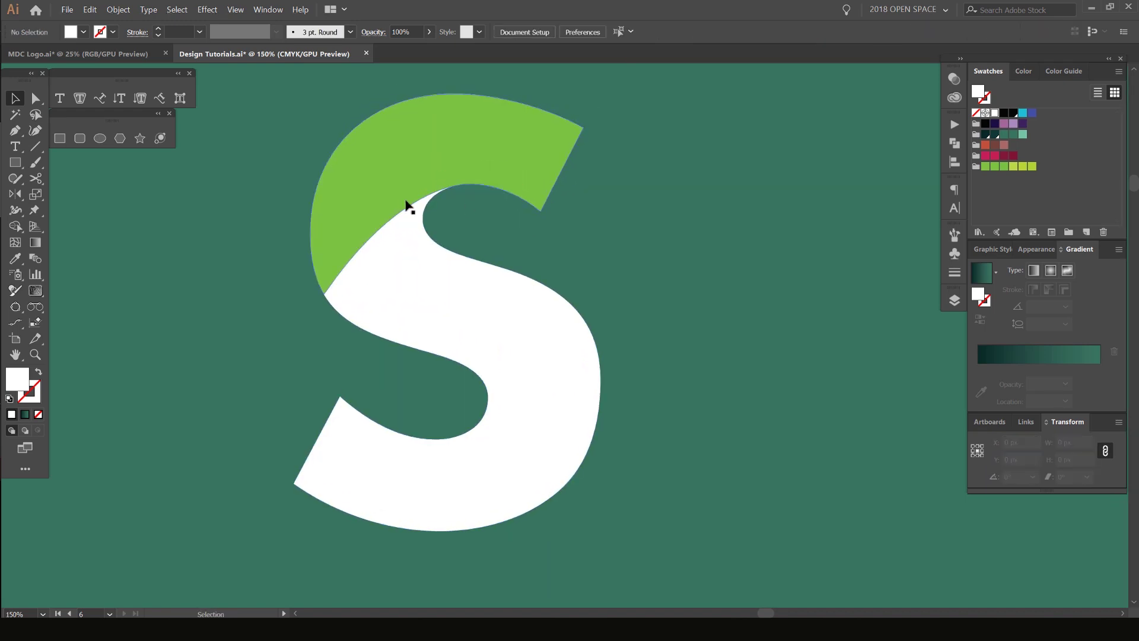
pyautogui.scroll(1, 360, 323)
pyautogui.moveTo(427, 333); pyautogui.dragTo(364, 289)
pyautogui.moveTo(256, 175); pyautogui.dragTo(219, 271)
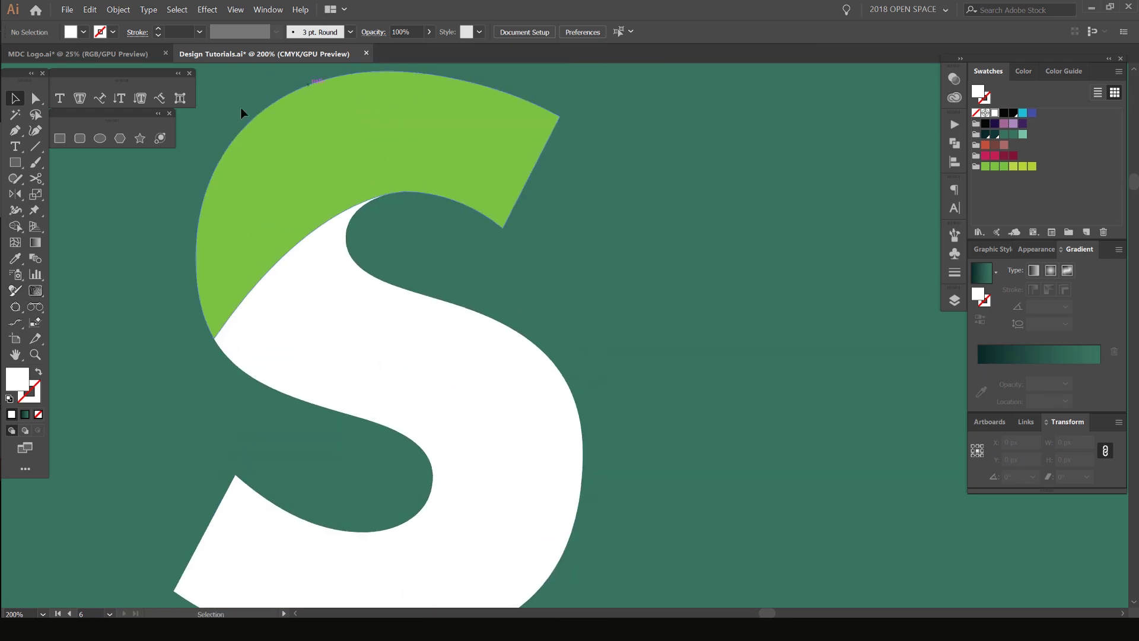
pyautogui.moveTo(440, 404); pyautogui.dragTo(420, 300)
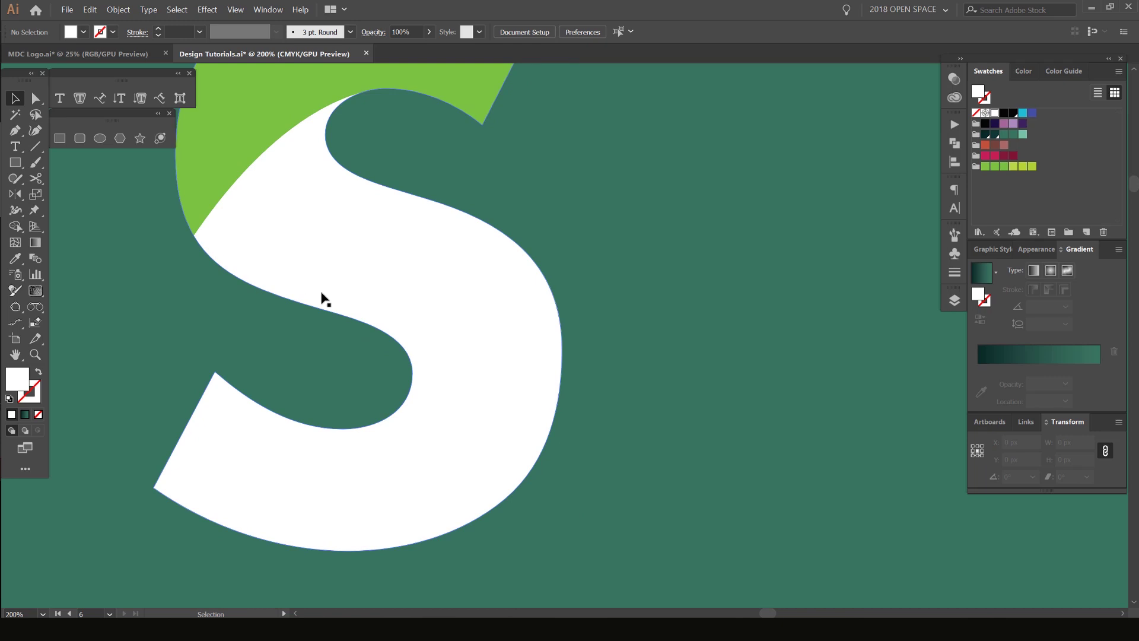
pyautogui.press('p')
pyautogui.scroll(3, 308, 287)
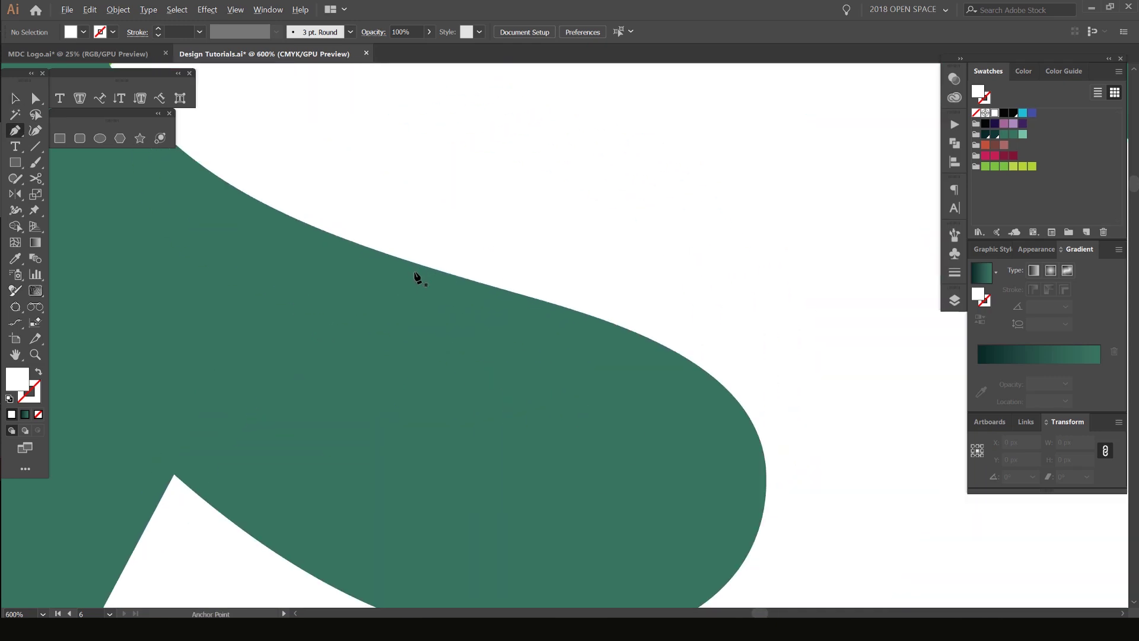
pyautogui.moveTo(490, 297); pyautogui.dragTo(332, 203)
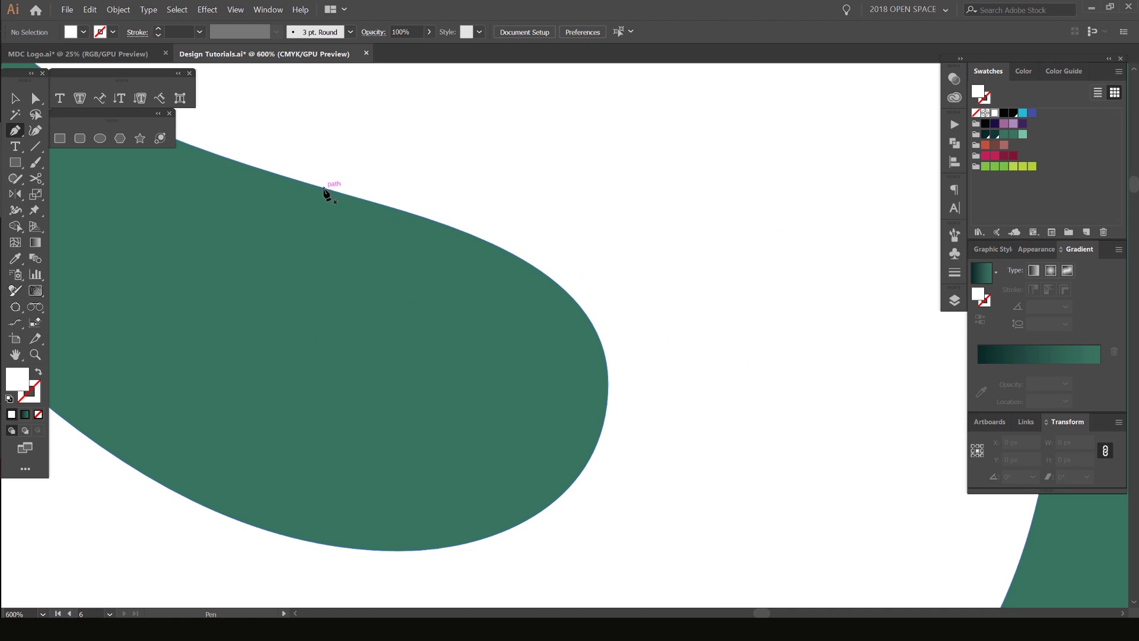
pyautogui.click(358, 188)
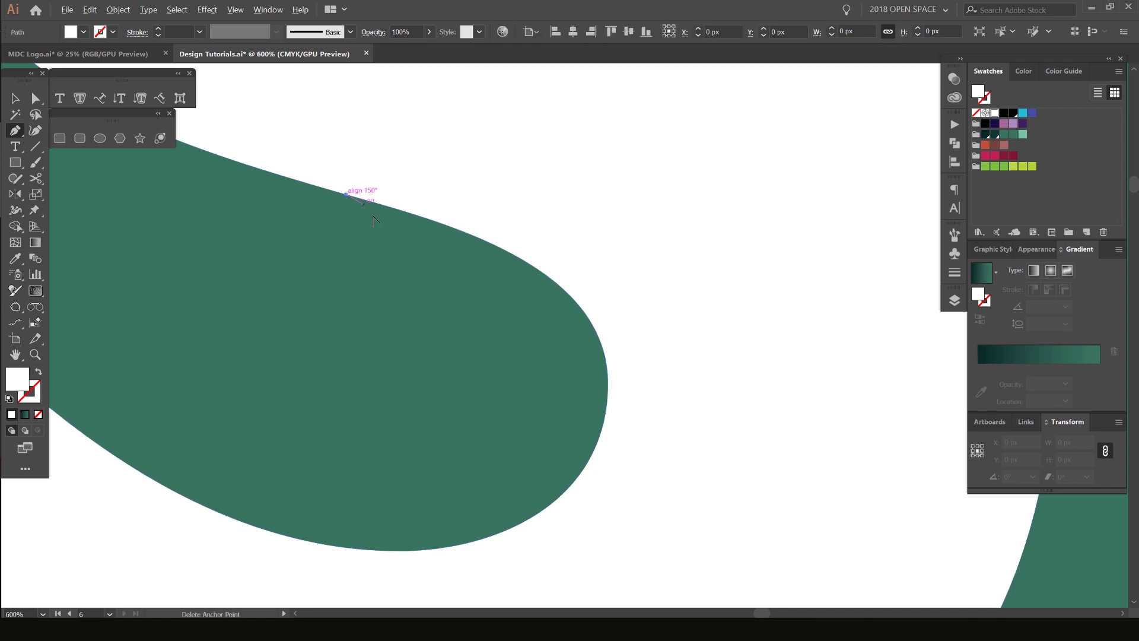
pyautogui.hotkey('ctrl', '-')
pyautogui.hotkey('ctrl', '-')
pyautogui.hotkey('ctrl', '-')
pyautogui.hotkey('ctrl', '-')
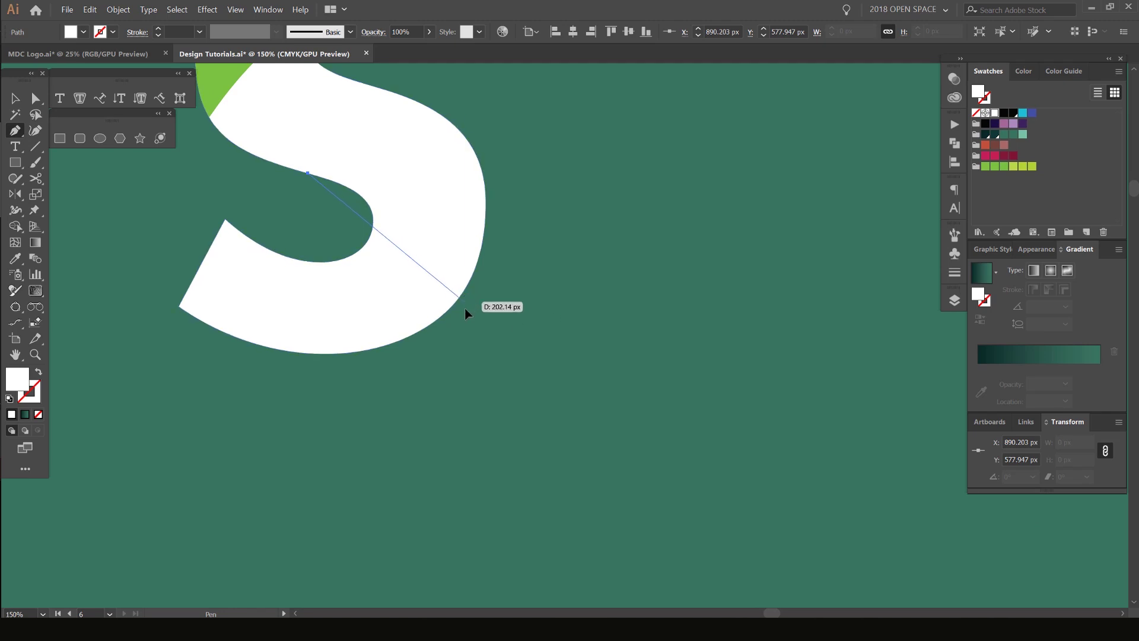
pyautogui.moveTo(464, 302); pyautogui.dragTo(505, 406)
pyautogui.moveTo(519, 268); pyautogui.dragTo(551, 370)
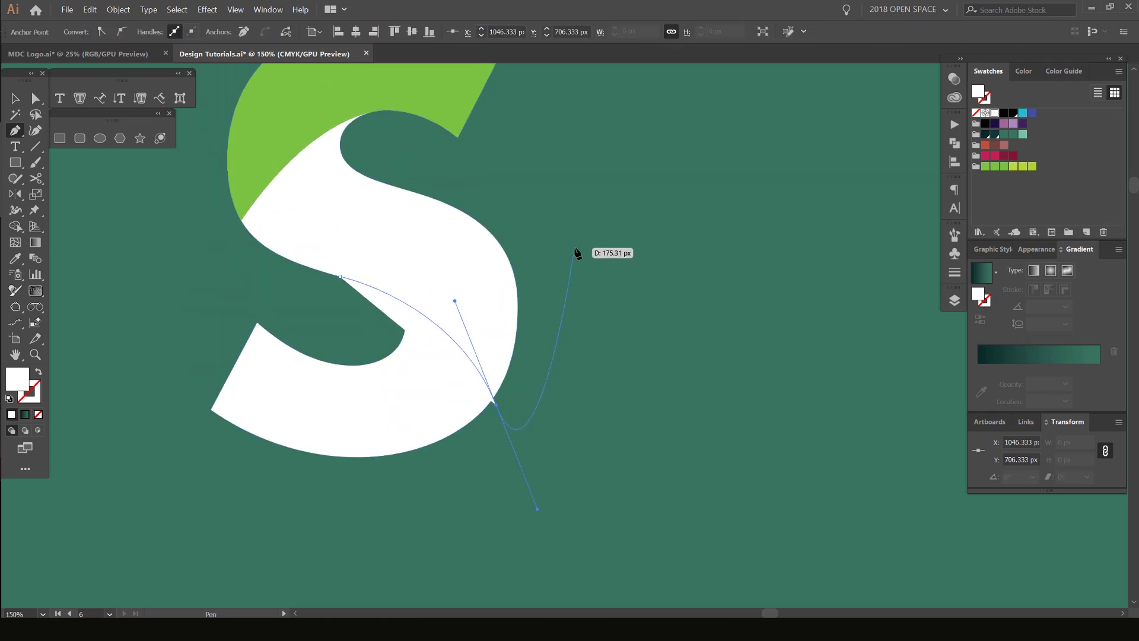
# - Continue the path around the outside of the S's lower part and close it at its starting point
pyautogui.press('space')
pyautogui.moveTo(561, 228); pyautogui.dragTo(599, 290)
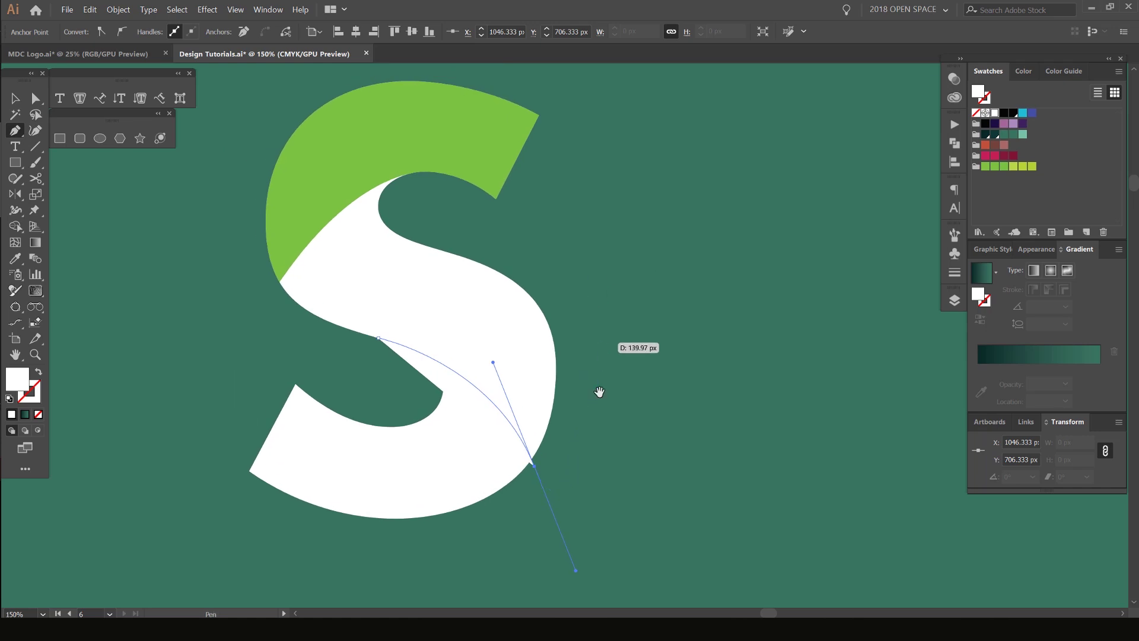
pyautogui.moveTo(617, 504); pyautogui.dragTo(607, 429)
pyautogui.click(292, 491)
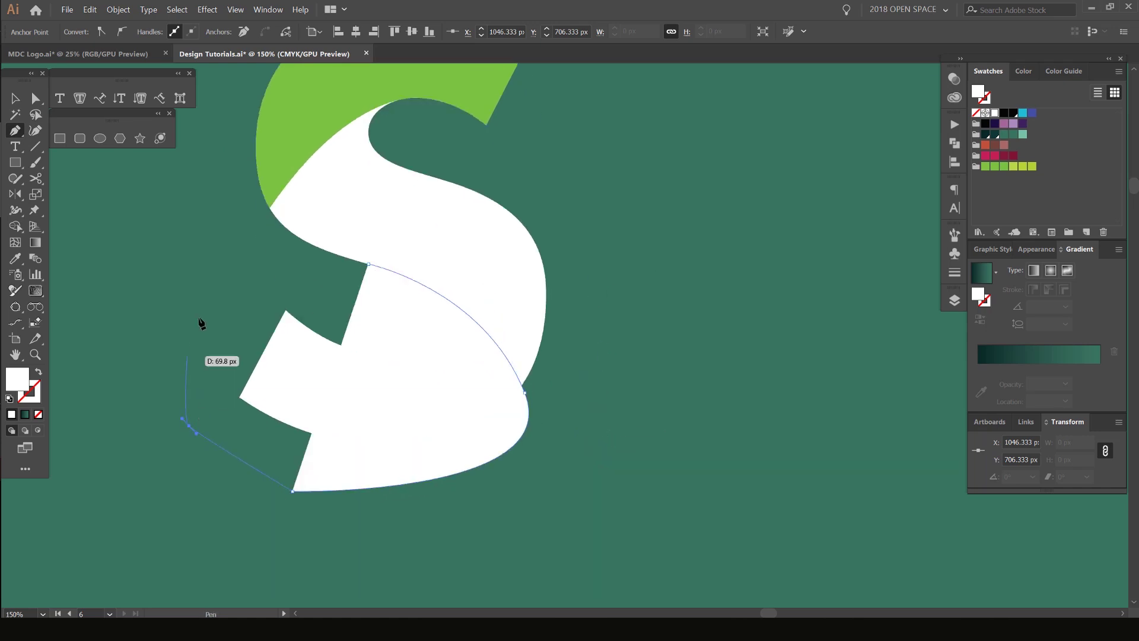
pyautogui.click(189, 425)
pyautogui.click(201, 309)
pyautogui.click(230, 277)
pyautogui.click(298, 277)
pyautogui.click(369, 264)
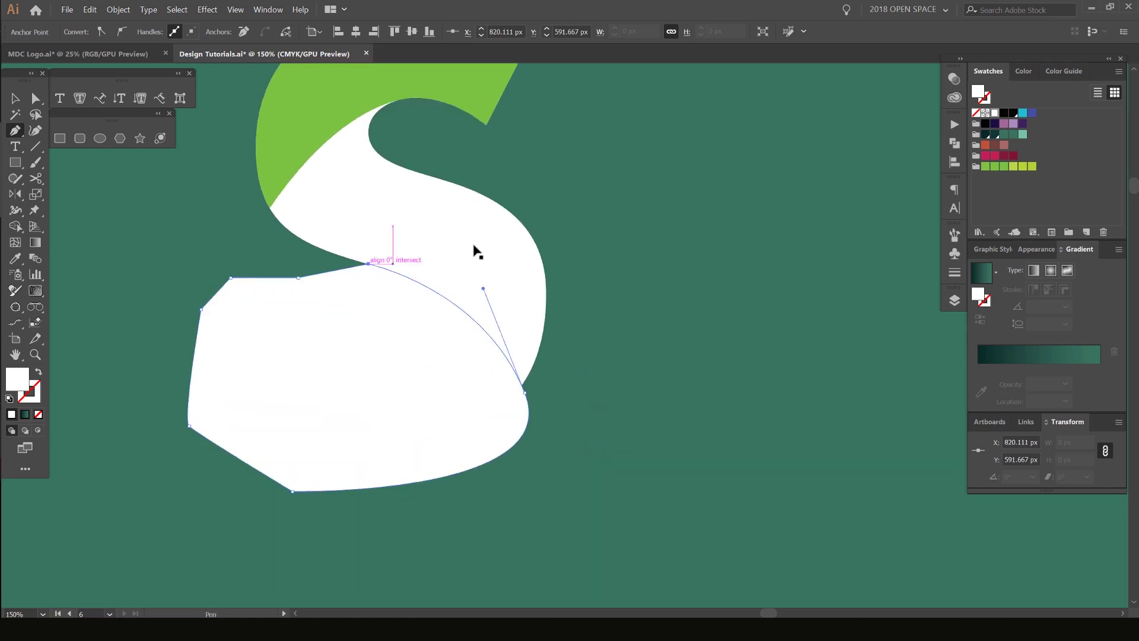
# - Select the S with all overlapping shapes and remove the new shape's areas outside the letter with the Shape Builder tool
pyautogui.press('v')
pyautogui.click(558, 215)
pyautogui.scroll(-2, 557, 215)
pyautogui.moveTo(576, 186); pyautogui.dragTo(580, 229)
pyautogui.moveTo(580, 229); pyautogui.dragTo(438, 380)
pyautogui.scroll(1, 530, 268)
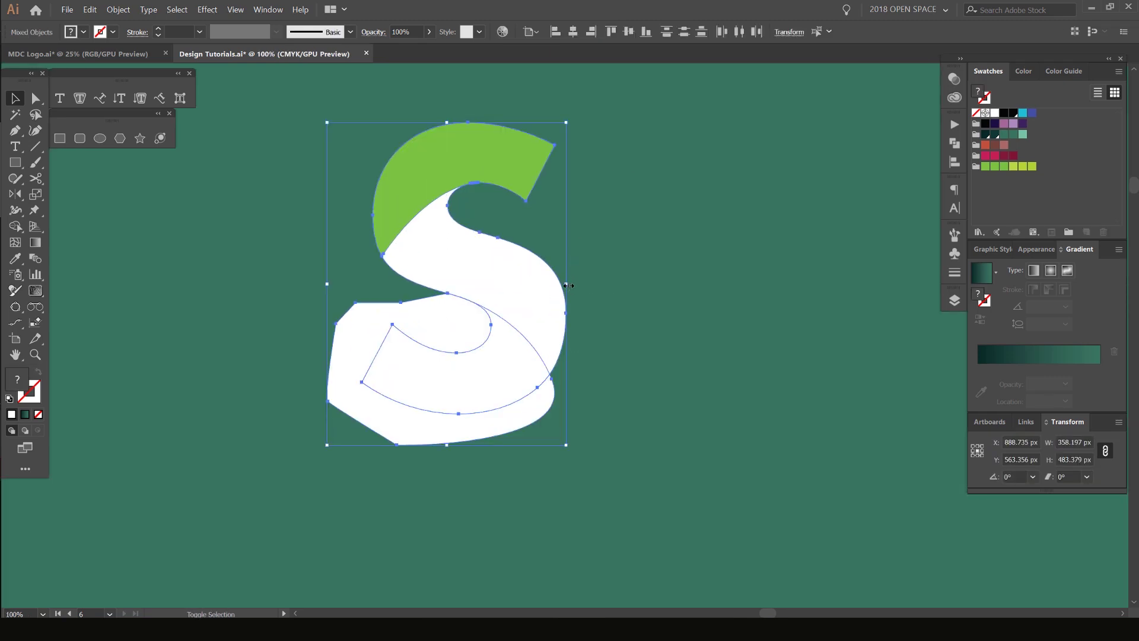
pyautogui.moveTo(618, 194); pyautogui.dragTo(490, 325)
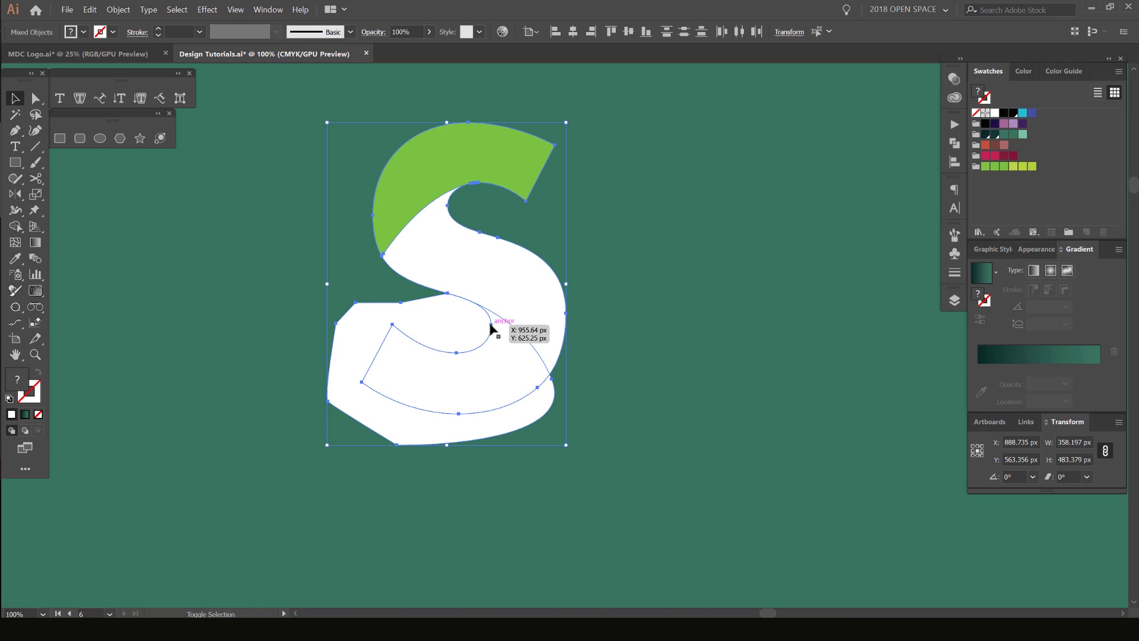
pyautogui.hotkey('shift', 'm')
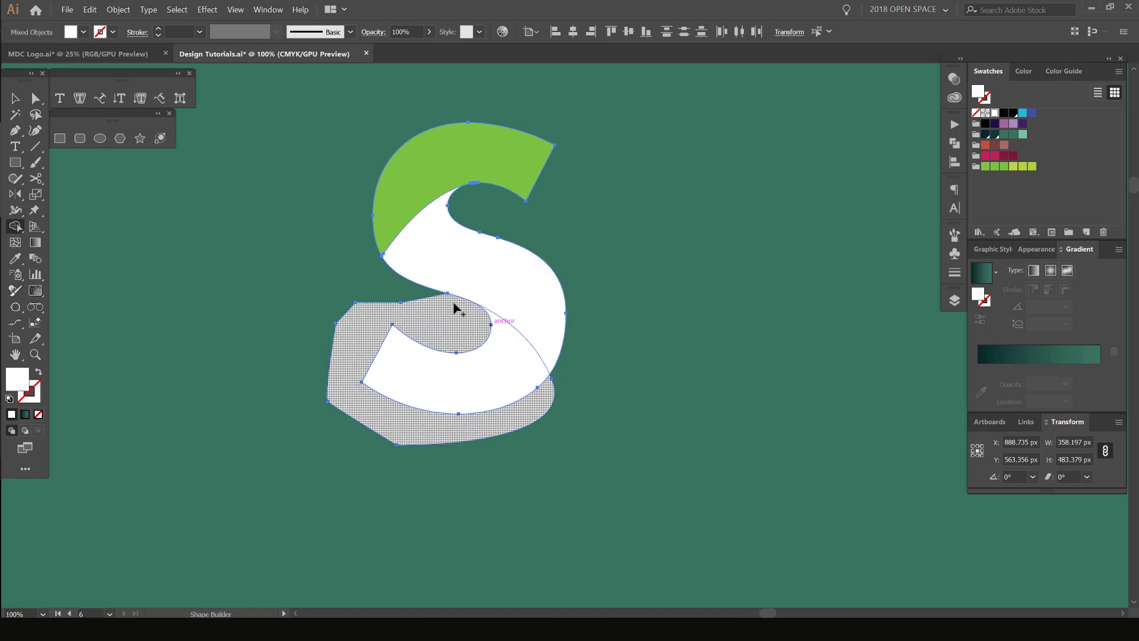
pyautogui.scroll(1, 474, 330)
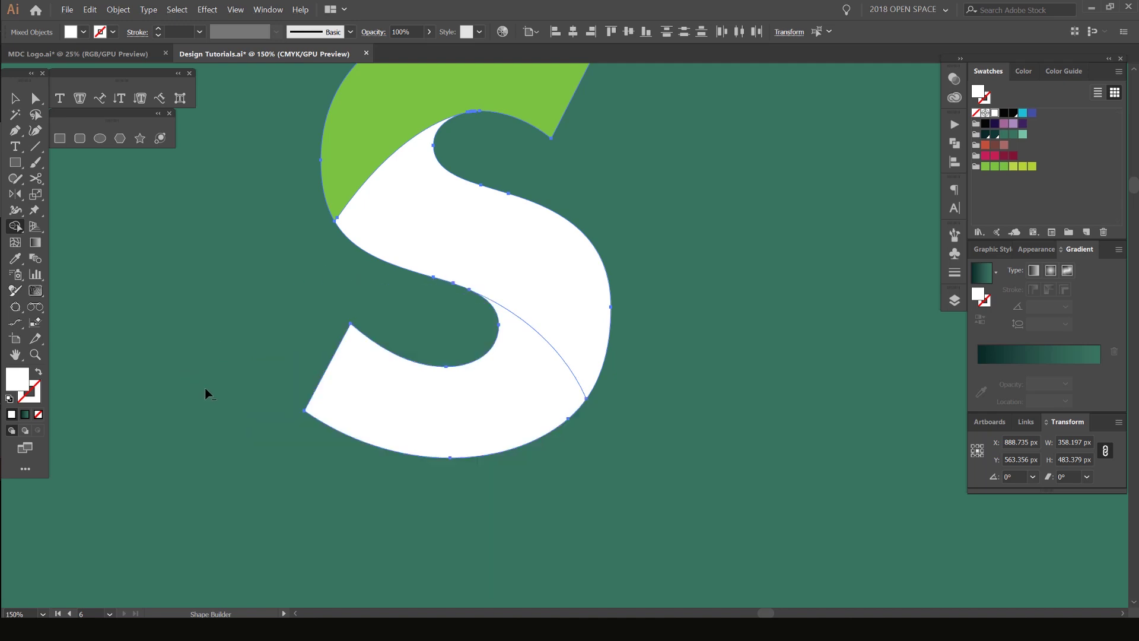
# - Select the separated lower piece of the S, fill it with the red swatch and deselect it
pyautogui.press('a')
pyautogui.click(251, 322)
pyautogui.click(475, 403)
pyautogui.moveTo(474, 402); pyautogui.dragTo(337, 436)
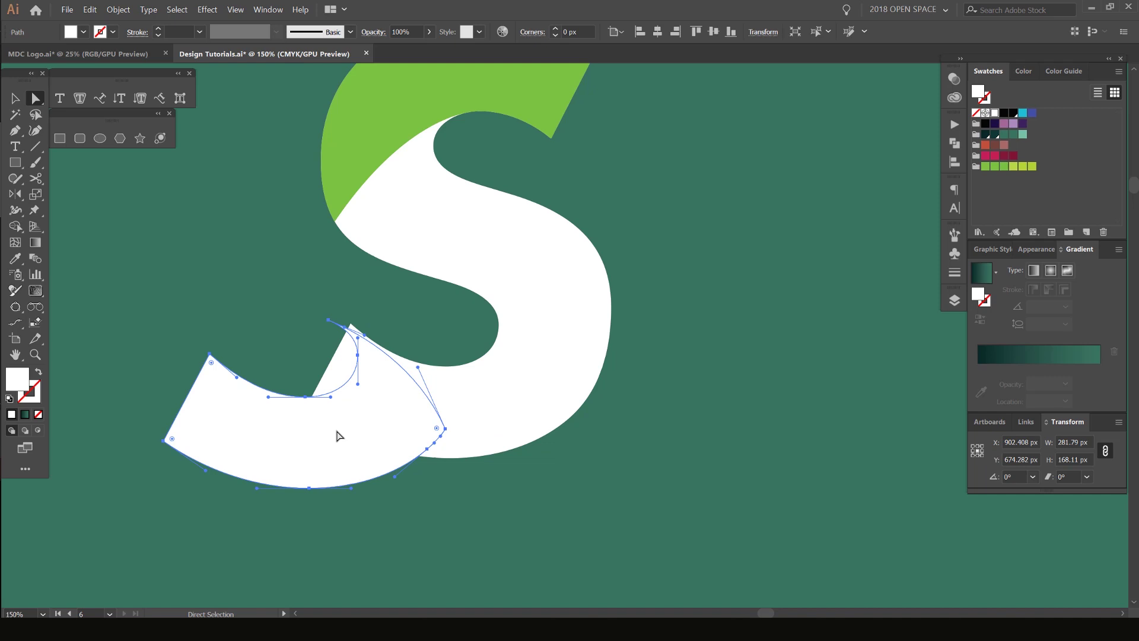
pyautogui.hotkey('ctrl', 'z')
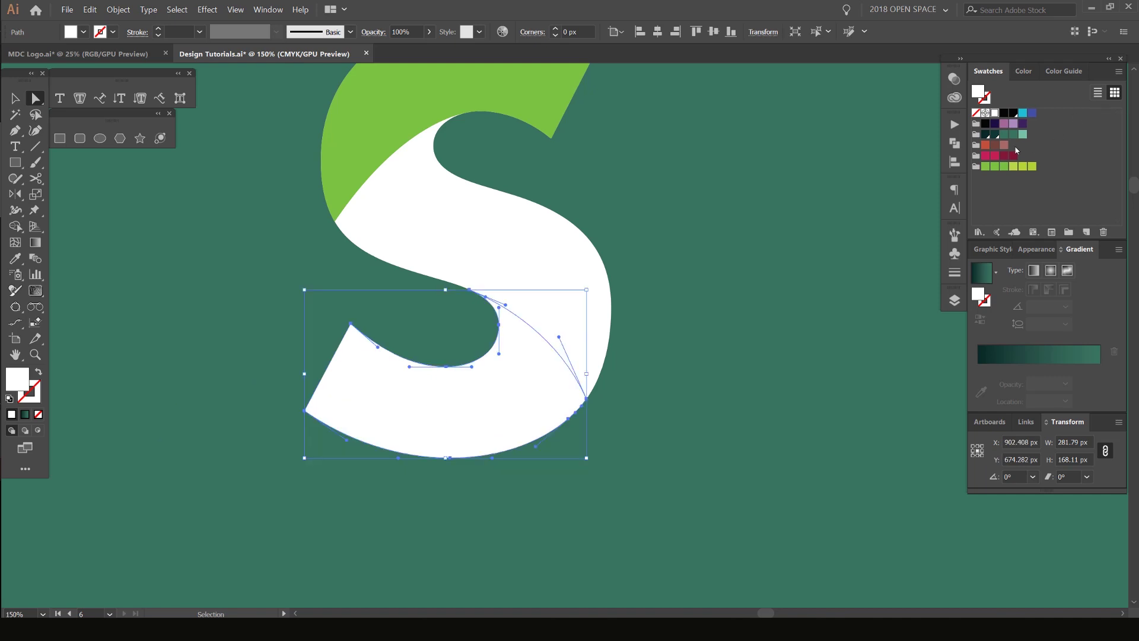
pyautogui.click(984, 144)
pyautogui.click(717, 138)
# - Try moving the red, green and white pieces of the S in turn, undoing each move
pyautogui.scroll(-3, 648, 255)
pyautogui.scroll(2, 648, 252)
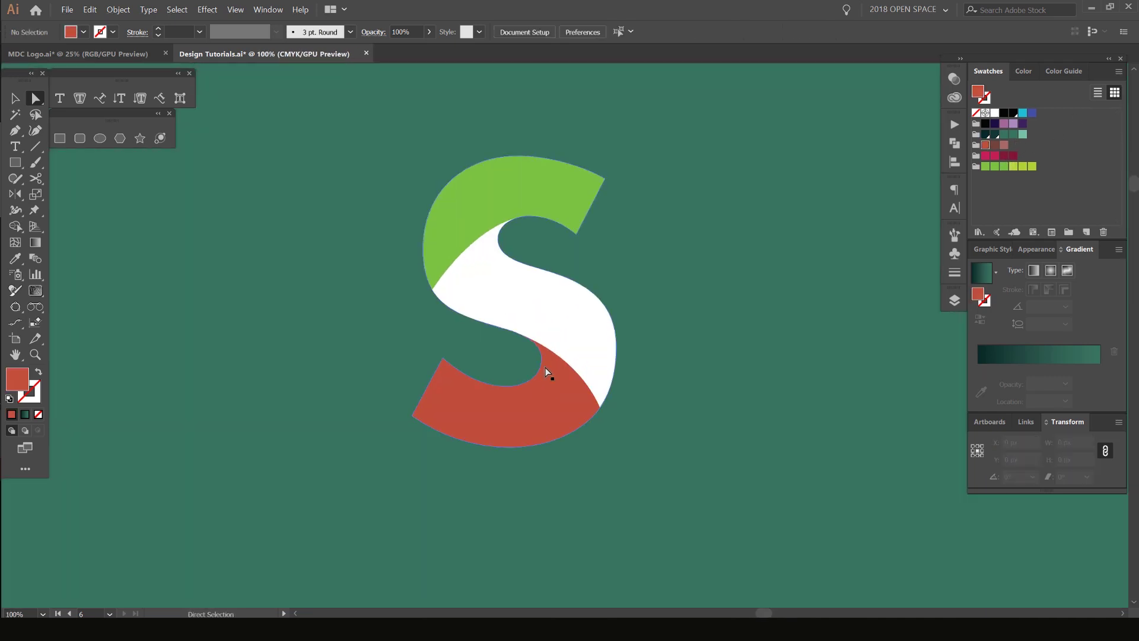
pyautogui.moveTo(531, 418); pyautogui.dragTo(453, 462)
pyautogui.hotkey('ctrl', 'z')
pyautogui.moveTo(545, 189); pyautogui.dragTo(397, 137)
pyautogui.hotkey('ctrl', 'z')
pyautogui.moveTo(537, 329); pyautogui.dragTo(689, 323)
pyautogui.hotkey('ctrl', 'z')
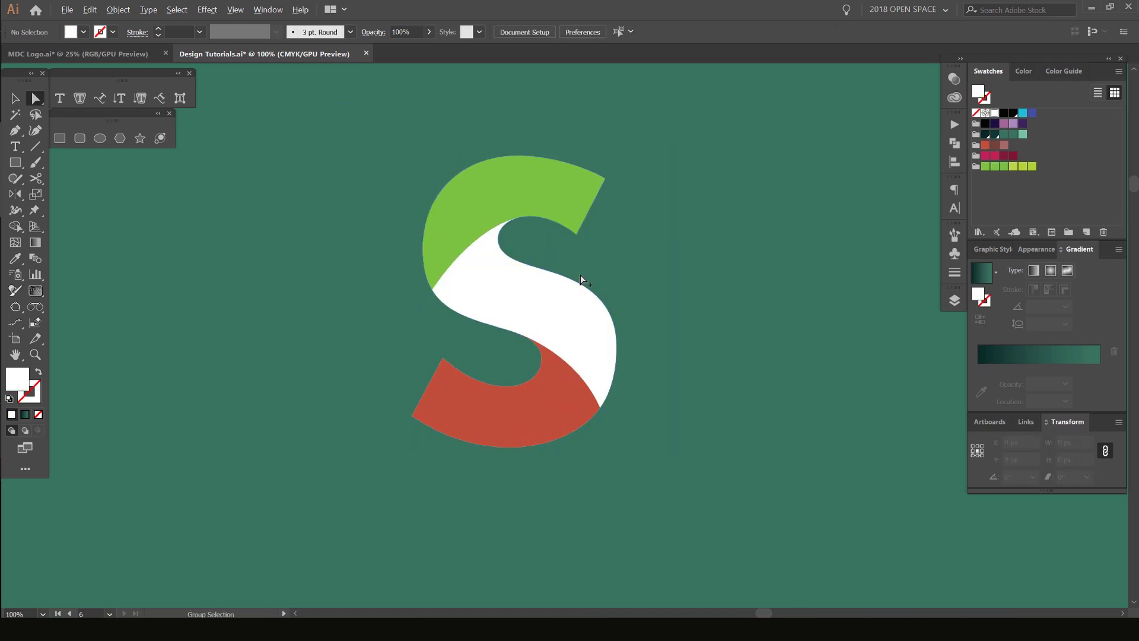
pyautogui.scroll(1, 580, 274)
pyautogui.moveTo(516, 312); pyautogui.dragTo(546, 322)
pyautogui.hotkey('ctrl', 'z')
pyautogui.click(649, 270)
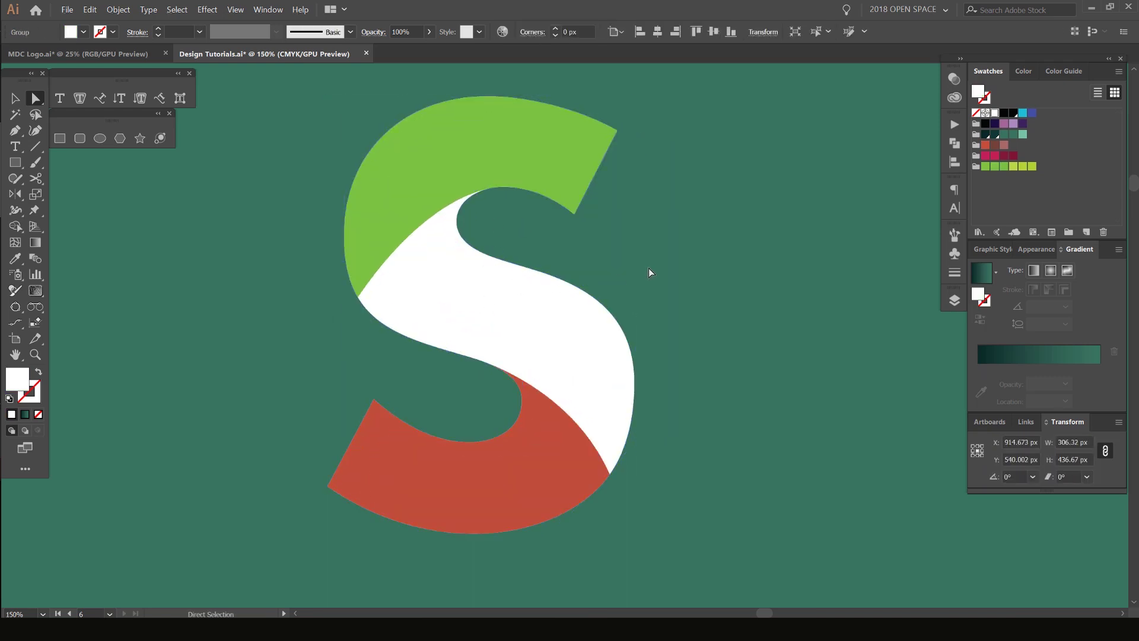
# - Select the white S, try bringing it to the front, and undo the change
pyautogui.click(545, 330)
pyautogui.scroll(1, 501, 307)
pyautogui.hscroll(1, 501, 308)
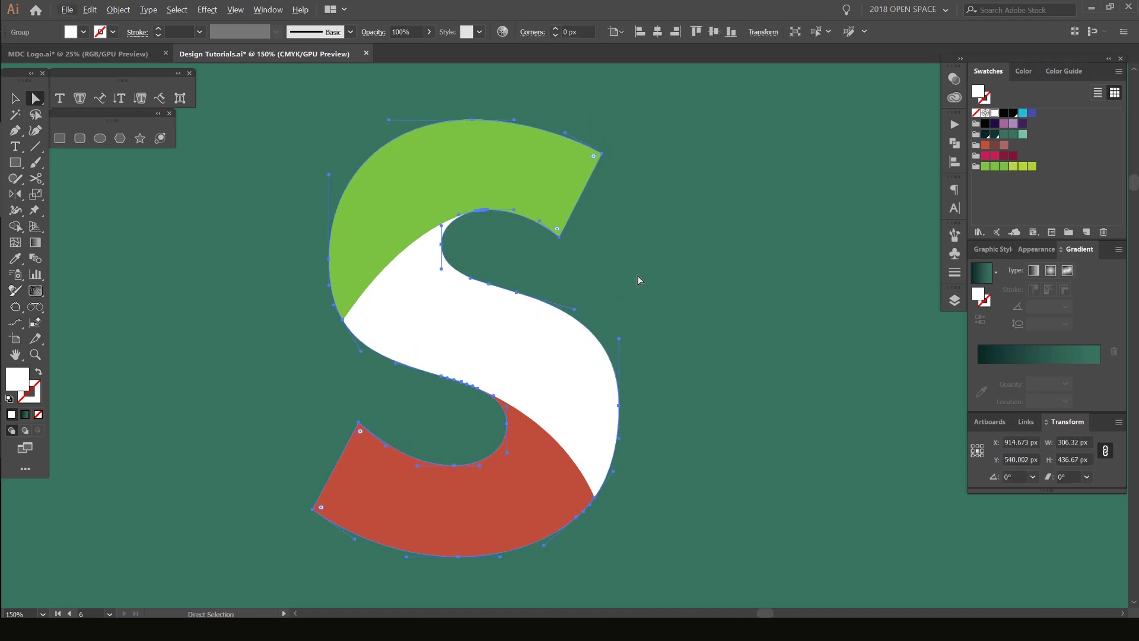
pyautogui.click(596, 289)
pyautogui.click(537, 323)
pyautogui.press('v')
pyautogui.press('a')
pyautogui.press('v')
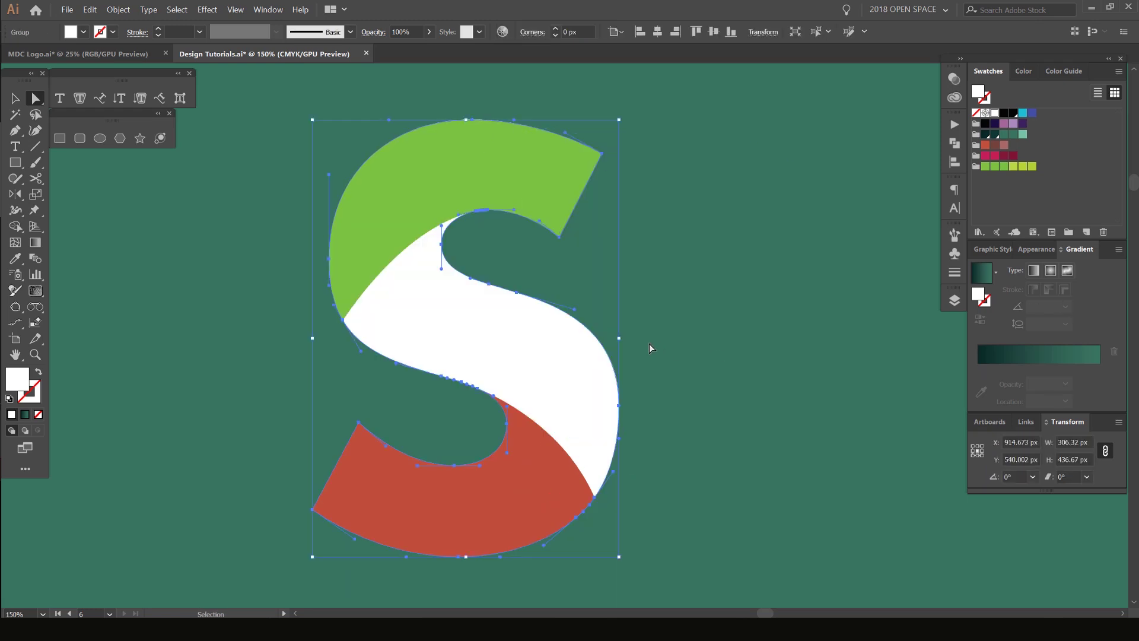
pyautogui.hotkey('ctrl', 'shift', ']')
pyautogui.moveTo(454, 267); pyautogui.dragTo(645, 282)
pyautogui.hotkey('ctrl', 'z')
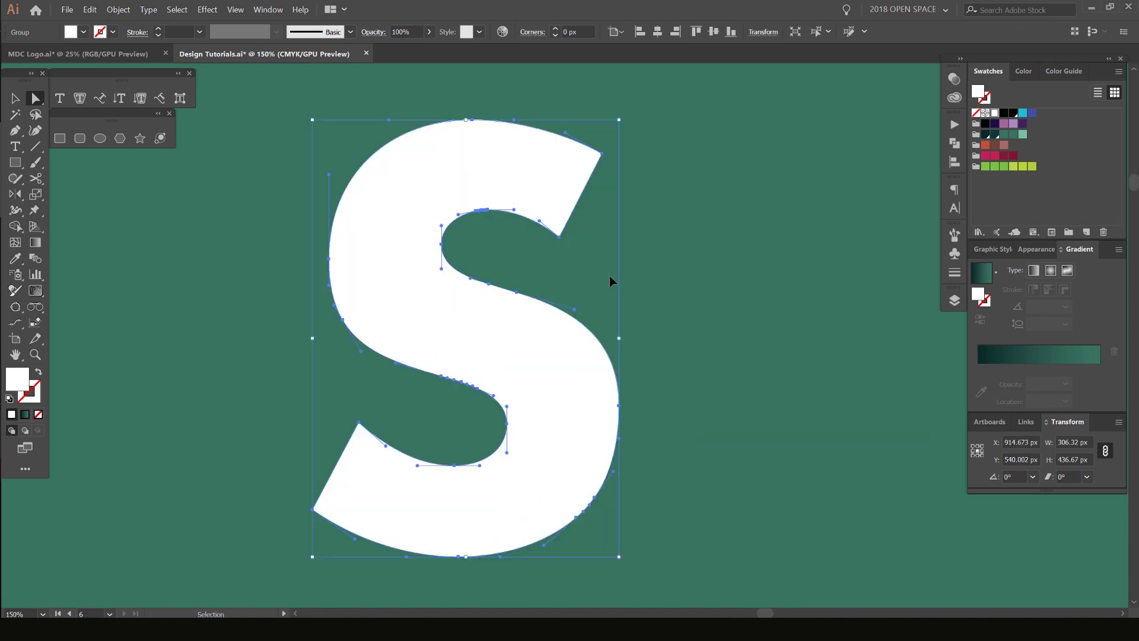
pyautogui.hotkey('ctrl', 'z')
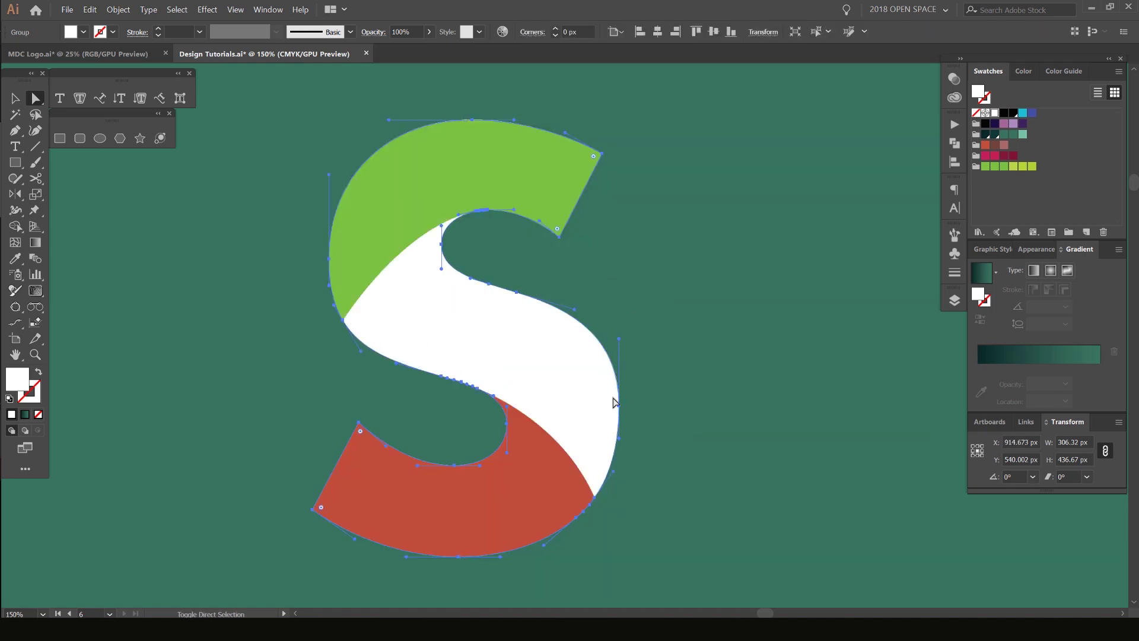
# - Try moving the white S with the Selection tool, undo the move and deselect everything
pyautogui.keyDown('shift'); pyautogui.click(447, 168); pyautogui.keyUp('shift')
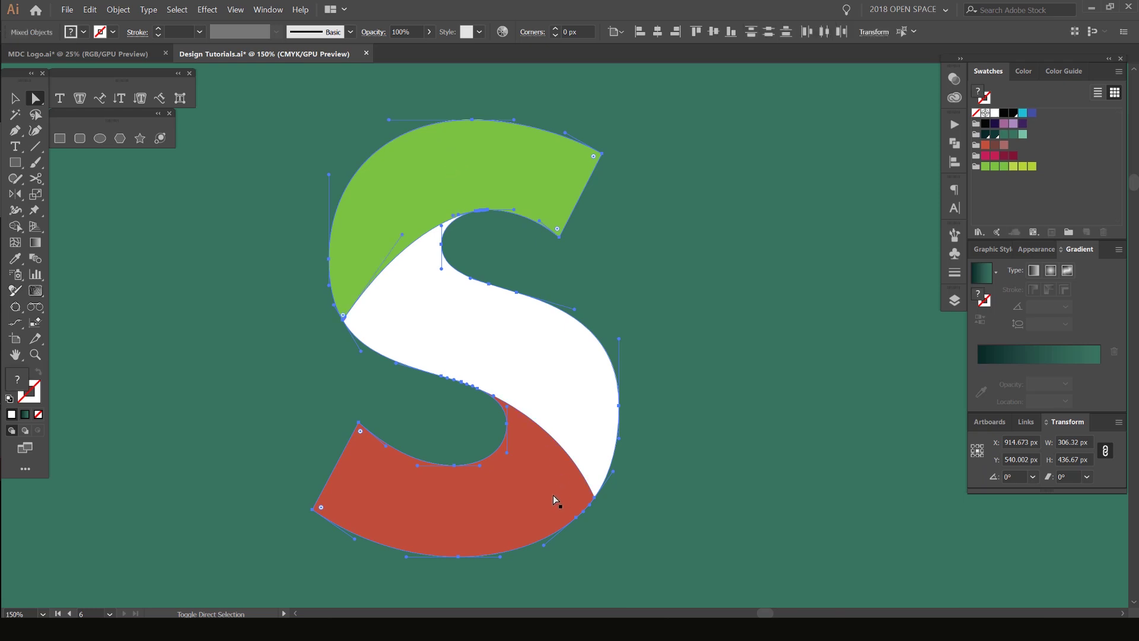
pyautogui.click(698, 287)
pyautogui.press('v')
pyautogui.moveTo(504, 348); pyautogui.dragTo(577, 361)
pyautogui.hotkey('ctrl', 'z')
pyautogui.click(698, 312)
# - Select the green, white and red pieces and separate the visible white middle band with the Shape Builder tool
pyautogui.click(558, 354)
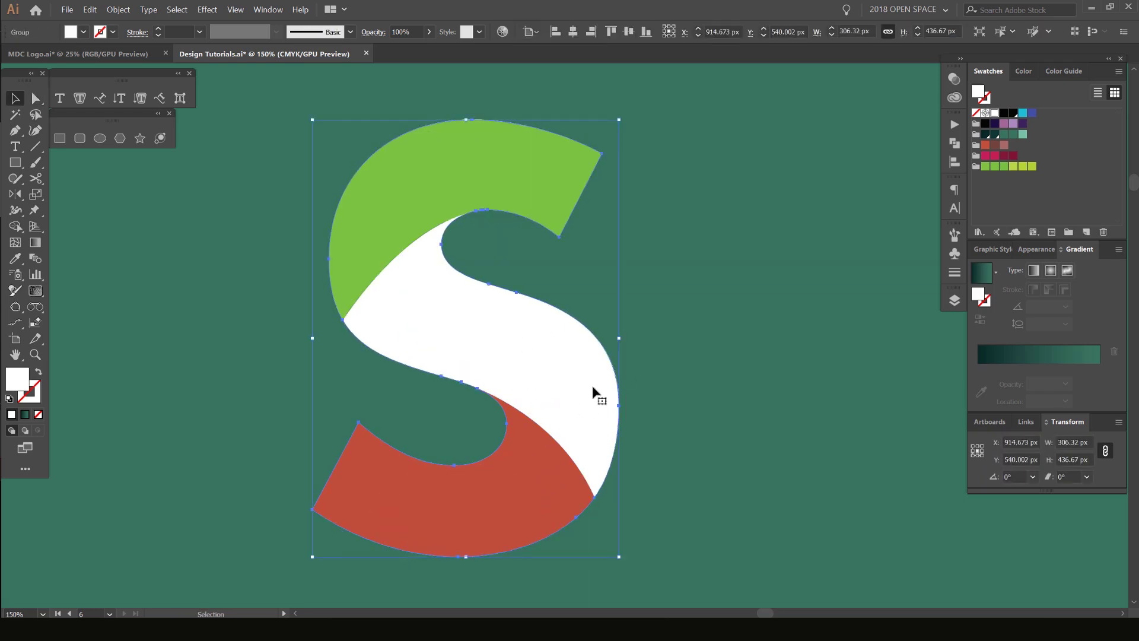
pyautogui.click(542, 200)
pyautogui.click(550, 365)
pyautogui.keyDown('shift'); pyautogui.click(519, 475); pyautogui.keyUp('shift')
pyautogui.hotkey('shift', 'm')
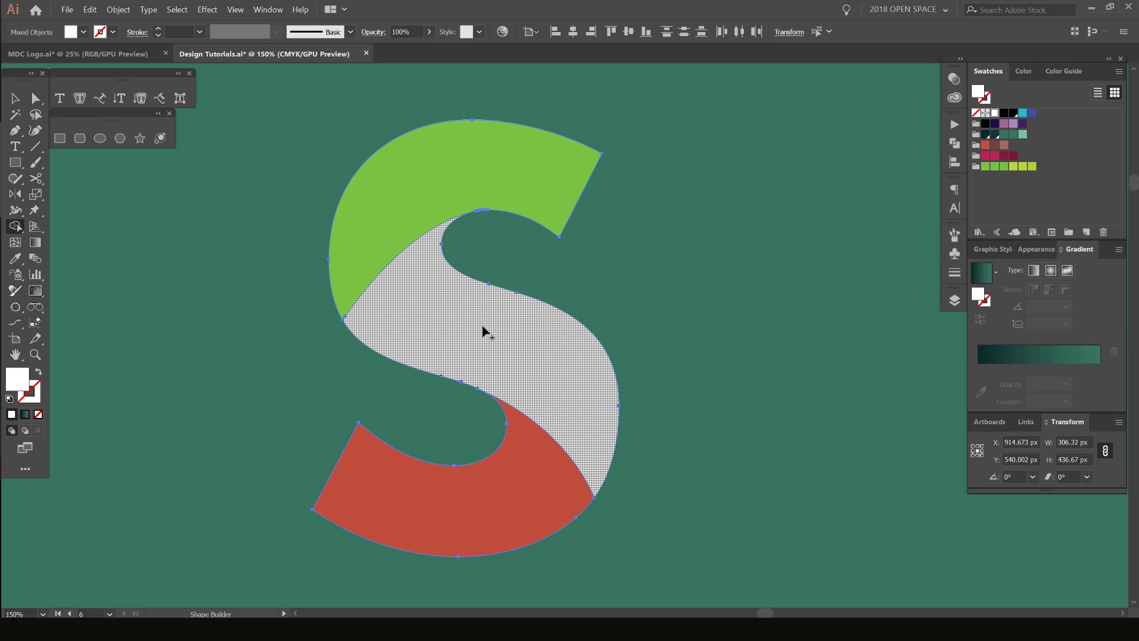
pyautogui.press('v')
pyautogui.click(607, 277)
# - Isolate the white group, delete its leftover white area outside the middle band, and leave isolation mode
pyautogui.moveTo(637, 354); pyautogui.dragTo(526, 383)
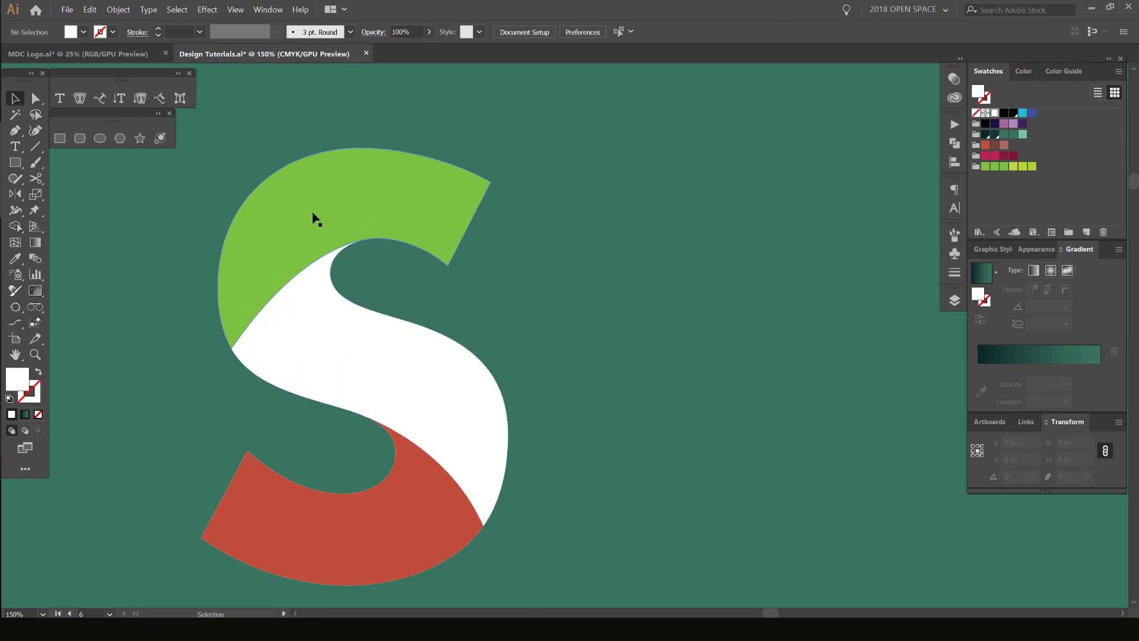
pyautogui.moveTo(313, 218); pyautogui.dragTo(684, 346)
pyautogui.hotkey('ctrl', 'z')
pyautogui.doubleClick(377, 360)
pyautogui.click(473, 357)
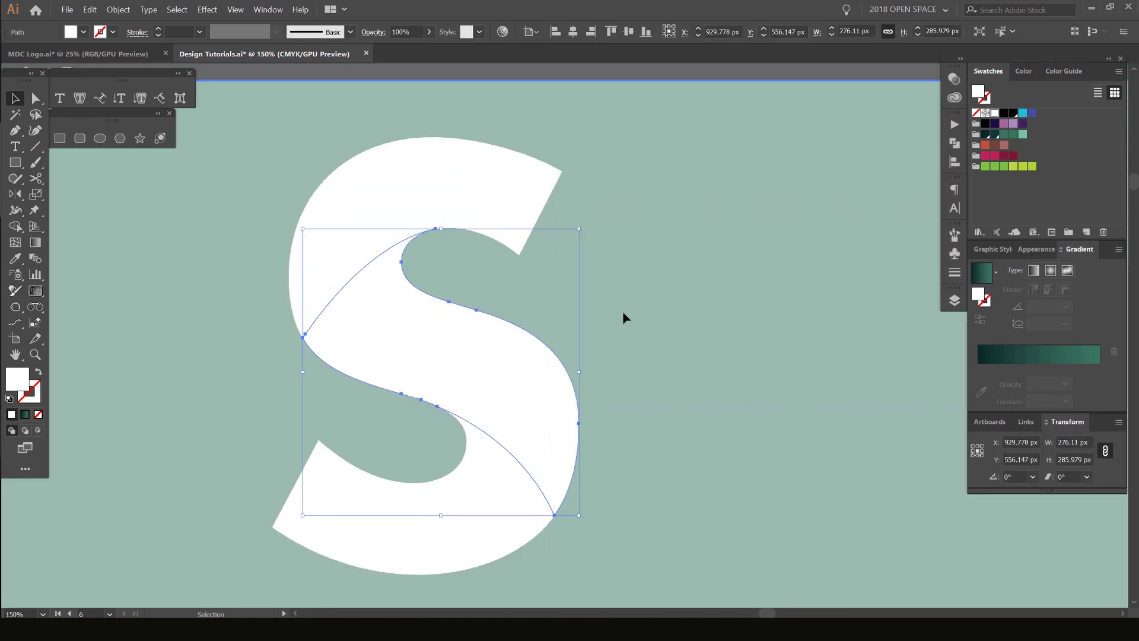
pyautogui.click(623, 318)
pyautogui.press('a')
pyautogui.click(463, 206)
pyautogui.press('Delete')
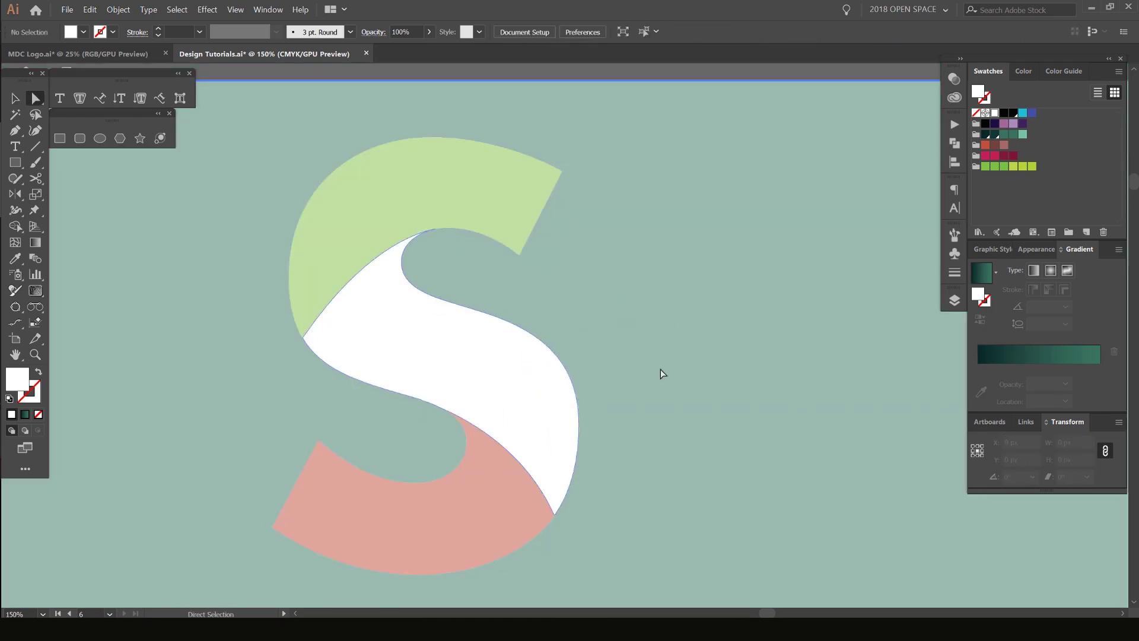
pyautogui.doubleClick(688, 330)
# - Try moving the middle band and the full white S apart, undo the moves and deselect everything
pyautogui.moveTo(507, 366); pyautogui.dragTo(704, 349)
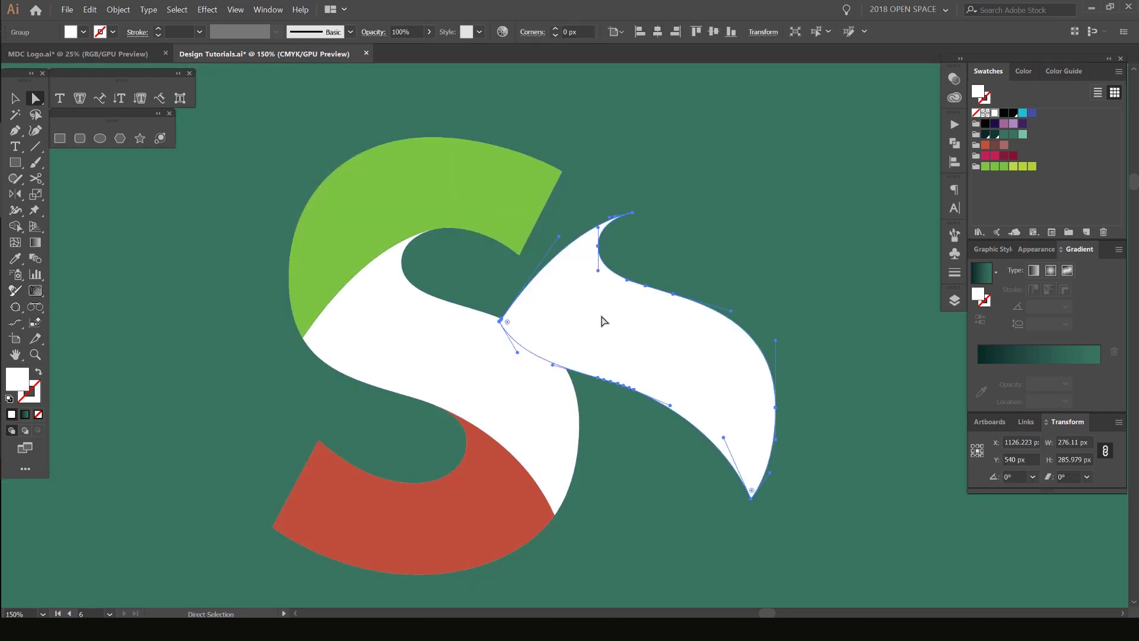
pyautogui.moveTo(481, 321); pyautogui.dragTo(145, 330)
pyautogui.hscroll(-5, 343, 346)
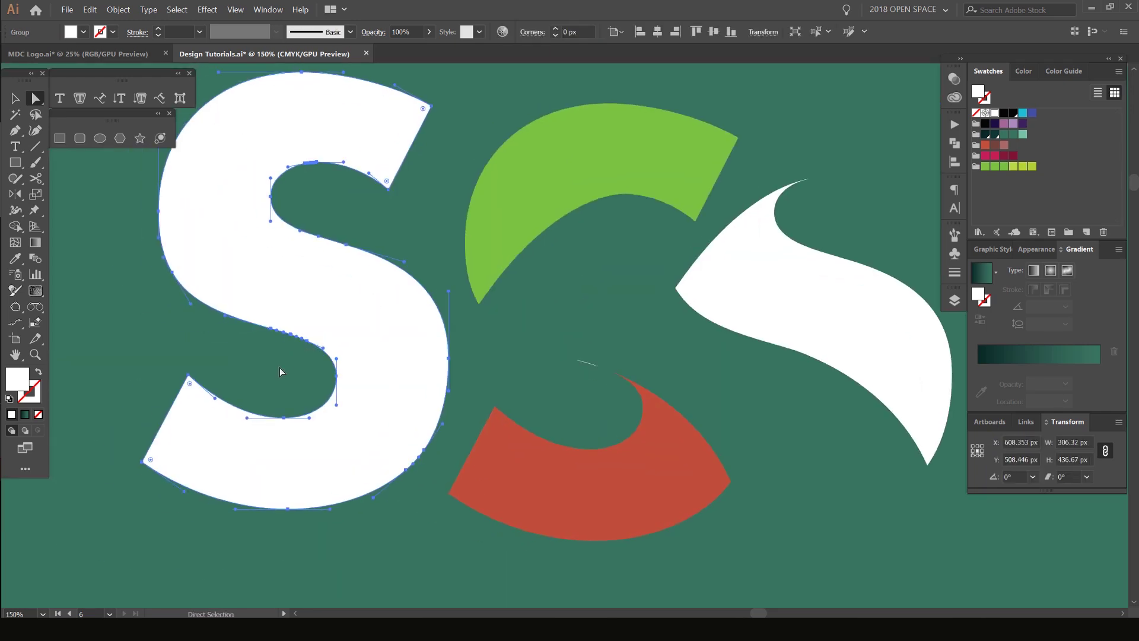
pyautogui.hotkey('ctrl', 'z')
pyautogui.moveTo(608, 362); pyautogui.dragTo(494, 409)
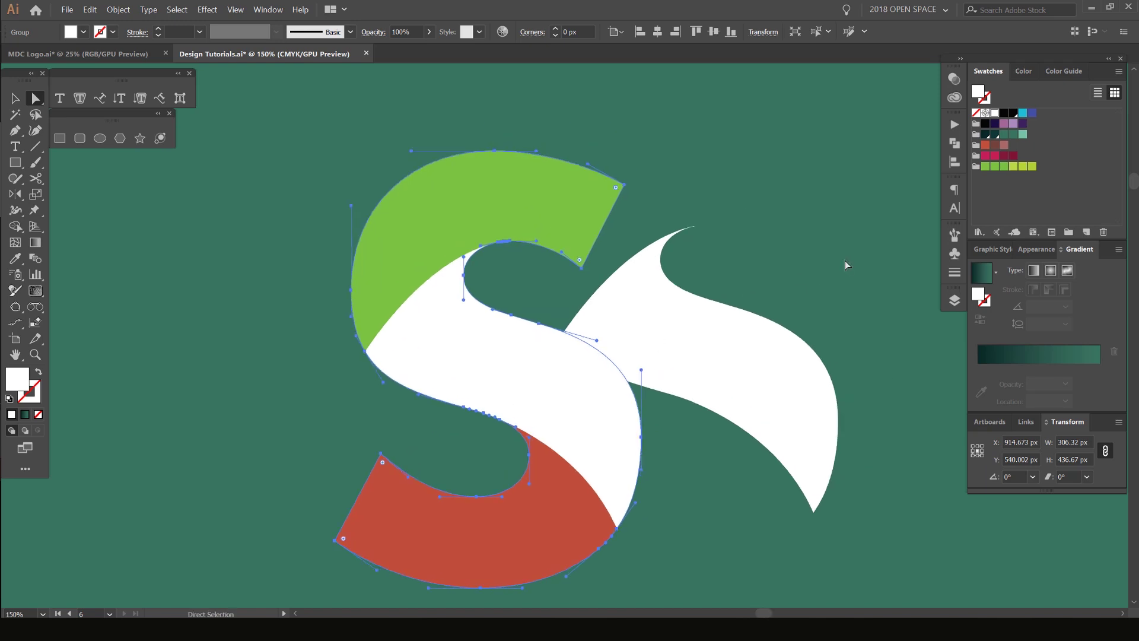
pyautogui.hotkey('ctrl', 'z')
pyautogui.click(771, 255)
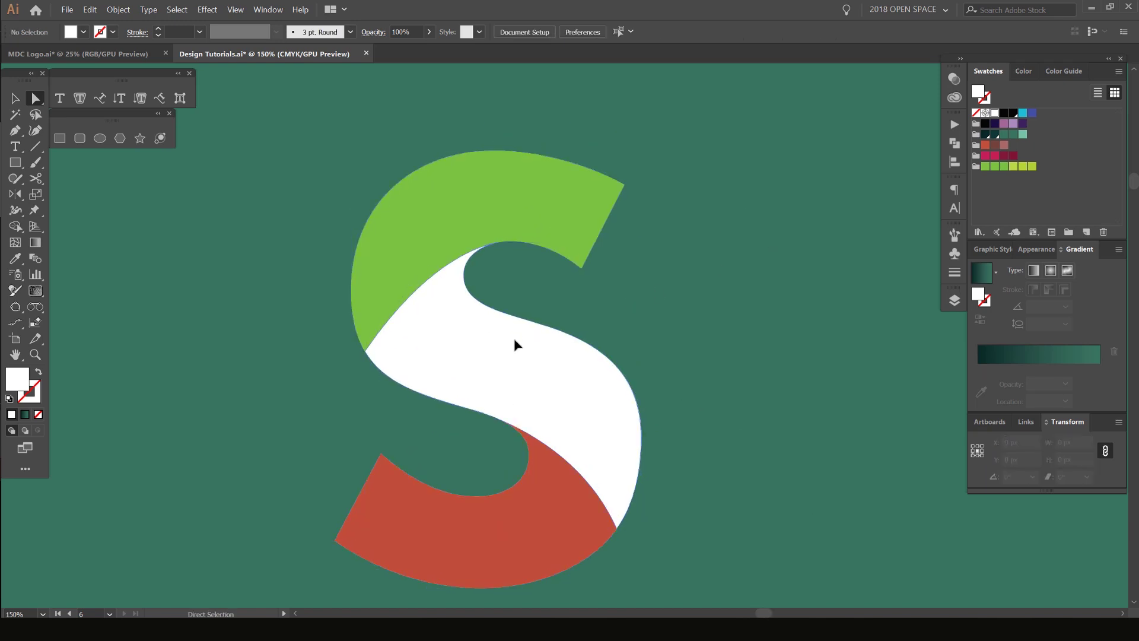
# - Select the S's middle band and fill it with the cyan swatch
pyautogui.moveTo(514, 337); pyautogui.dragTo(588, 337)
pyautogui.hotkey('ctrl', 'z')
pyautogui.click(1023, 166)
pyautogui.click(1023, 112)
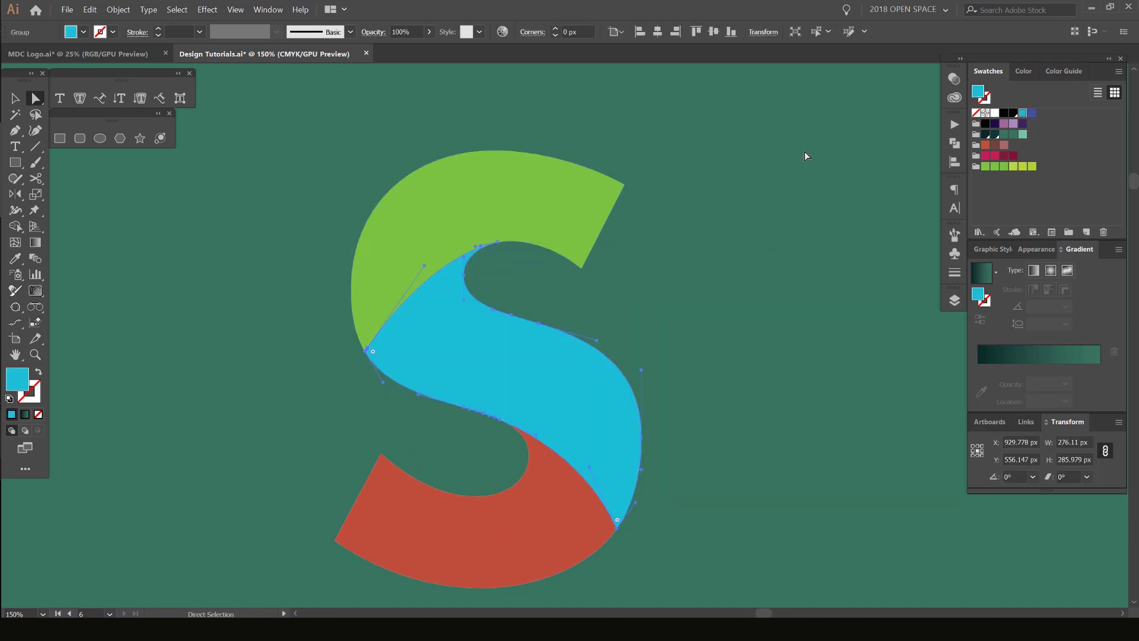
# - Deselect the middle band and try moving the coloured pieces of the S, restoring their original positions
pyautogui.click(804, 152)
pyautogui.scroll(-2, 711, 205)
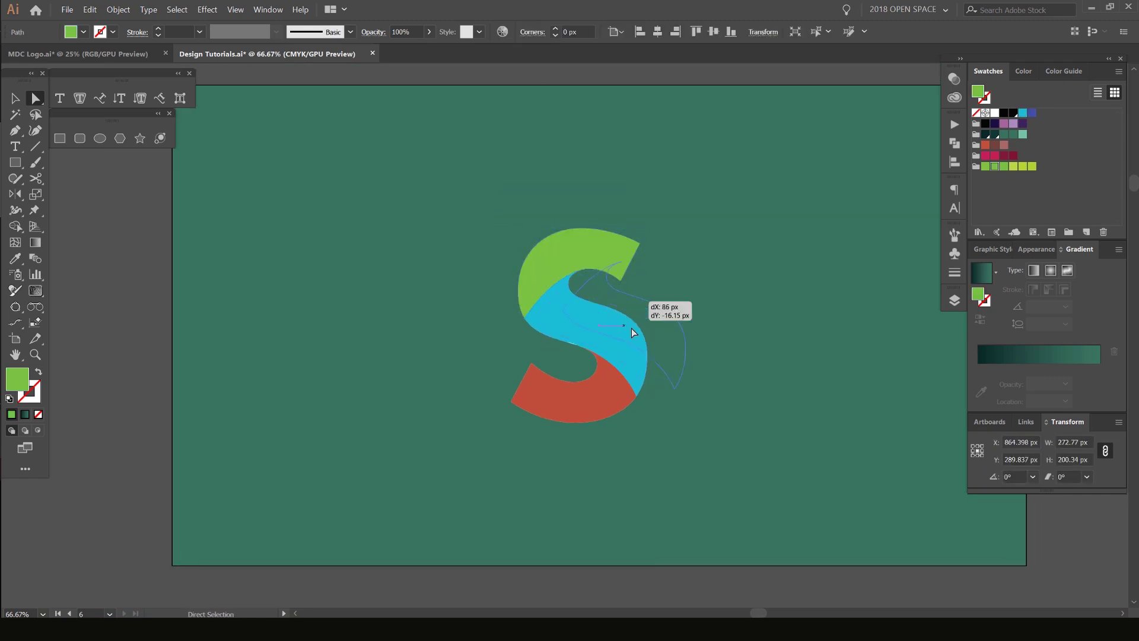
pyautogui.click(610, 400)
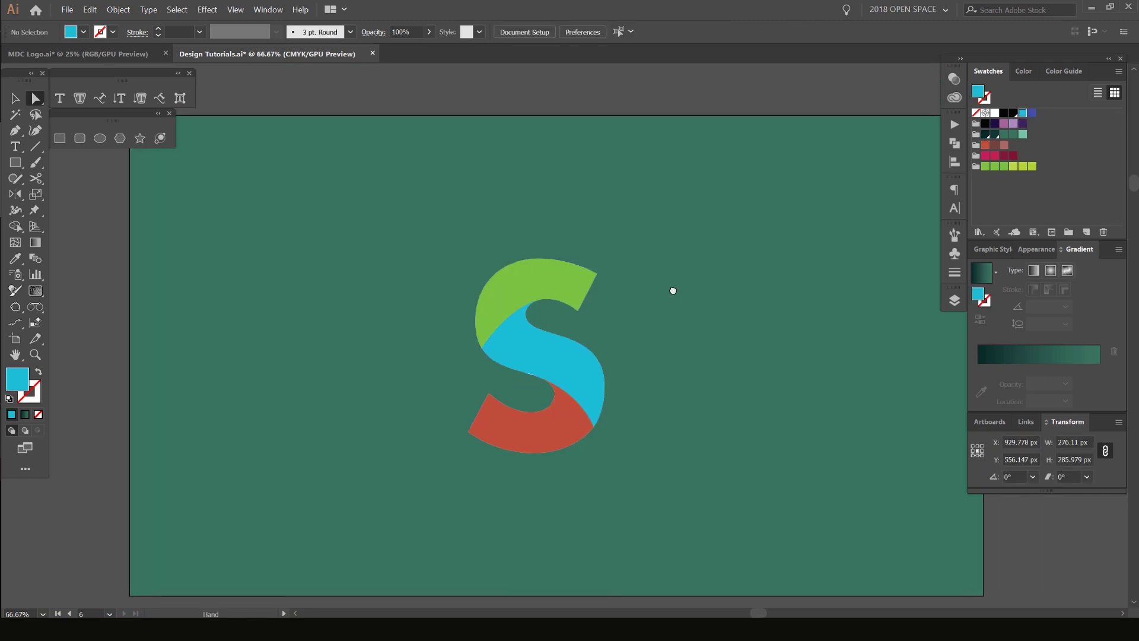
pyautogui.scroll(-2, 609, 287)
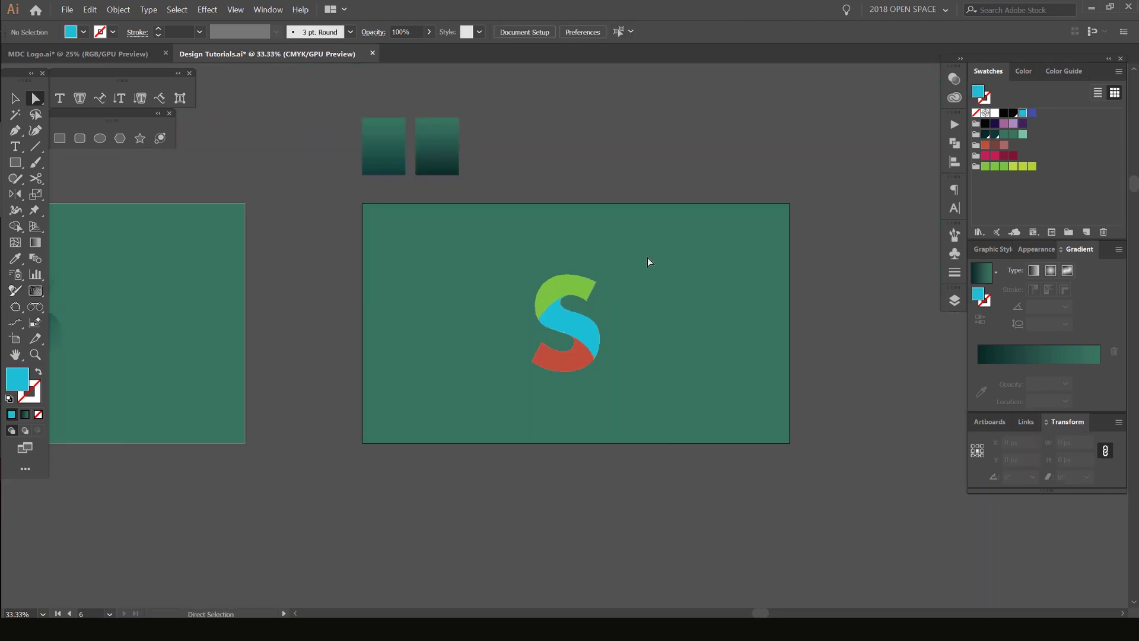
pyautogui.scroll(2, 595, 320)
pyautogui.moveTo(614, 236); pyautogui.dragTo(575, 286)
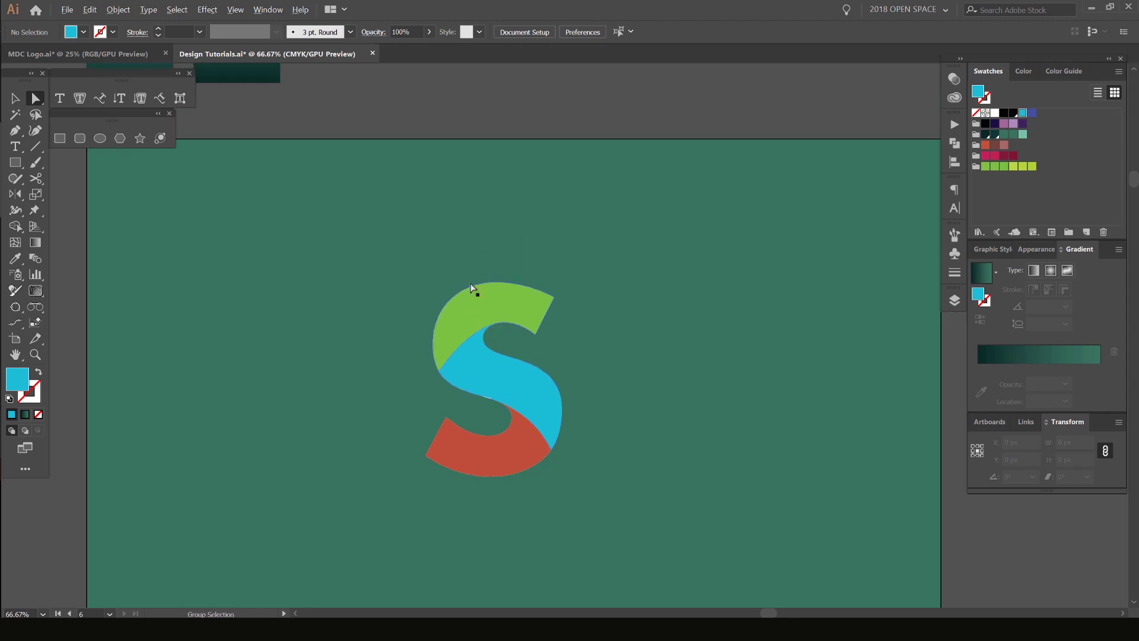
pyautogui.moveTo(506, 224); pyautogui.dragTo(506, 292)
pyautogui.scroll(-2, 518, 296)
pyautogui.scroll(-2, 521, 287)
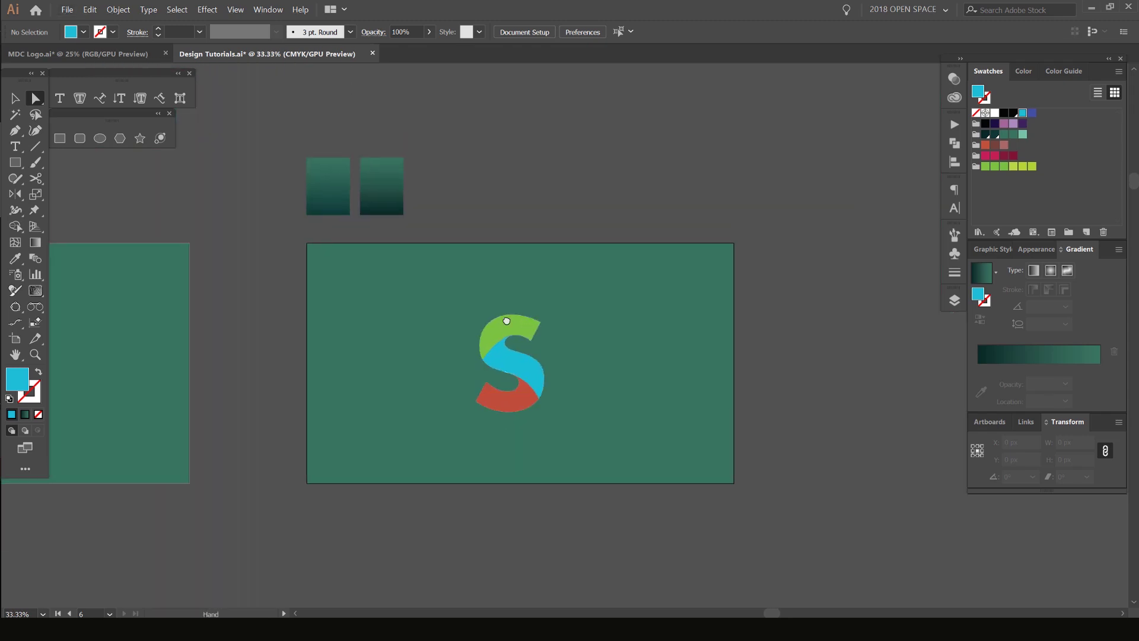
# - Select the green, cyan and red pieces of the S and fill them with the darker green sample gradient using the Eyedropper, then deselect
pyautogui.scroll(1, 510, 320)
pyautogui.scroll(1, 508, 336)
pyautogui.click(507, 345)
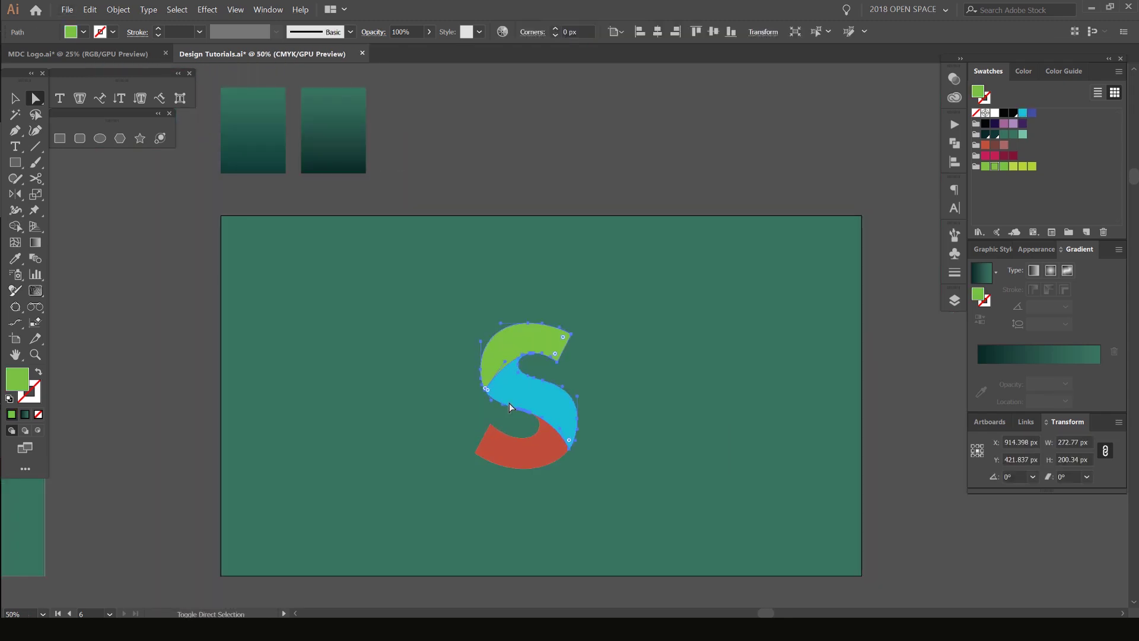
pyautogui.keyDown('shift'); pyautogui.click(509, 403); pyautogui.keyUp('shift')
pyautogui.keyDown('shift'); pyautogui.click(500, 408); pyautogui.keyUp('shift')
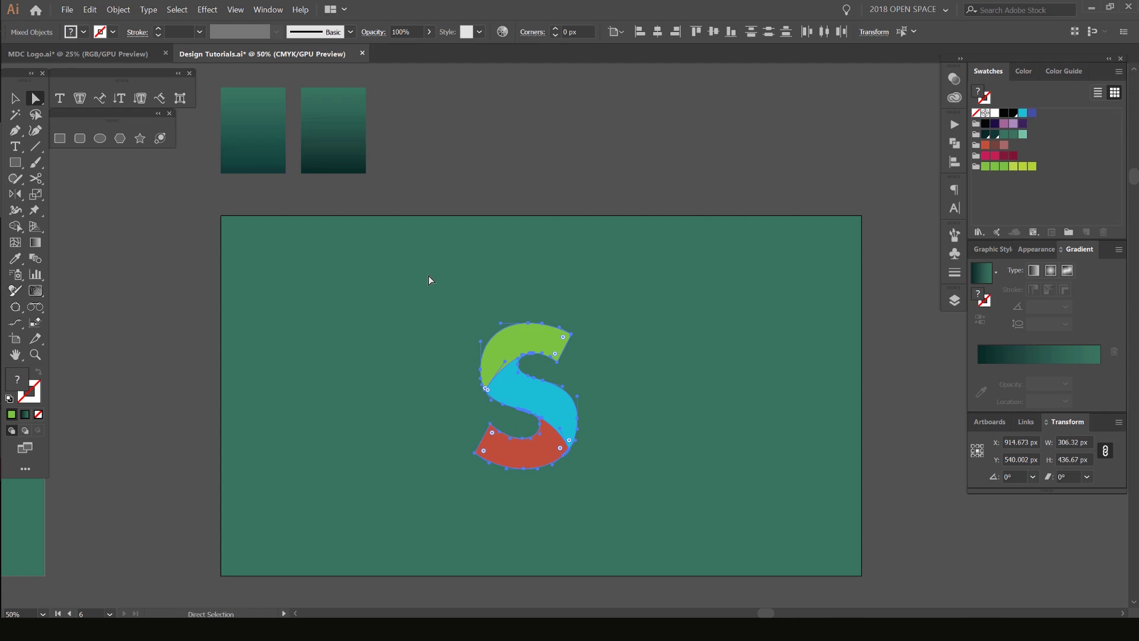
pyautogui.press('i')
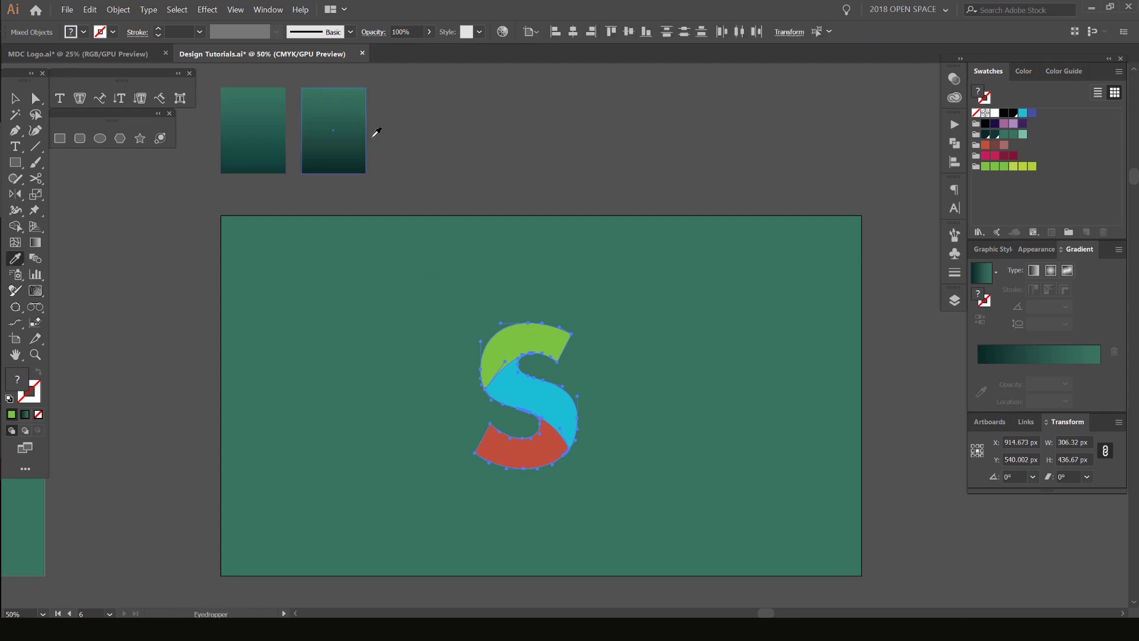
pyautogui.scroll(3, 329, 117)
pyautogui.scroll(-4, 331, 189)
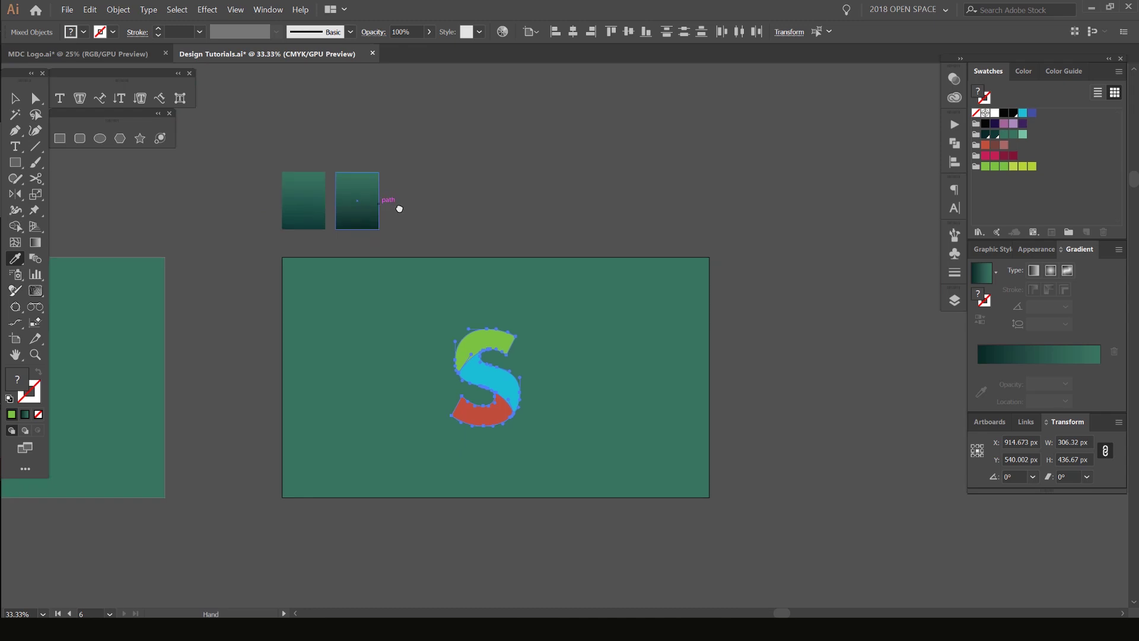
pyautogui.scroll(2, 356, 196)
pyautogui.scroll(-3, 368, 199)
pyautogui.scroll(3, 376, 202)
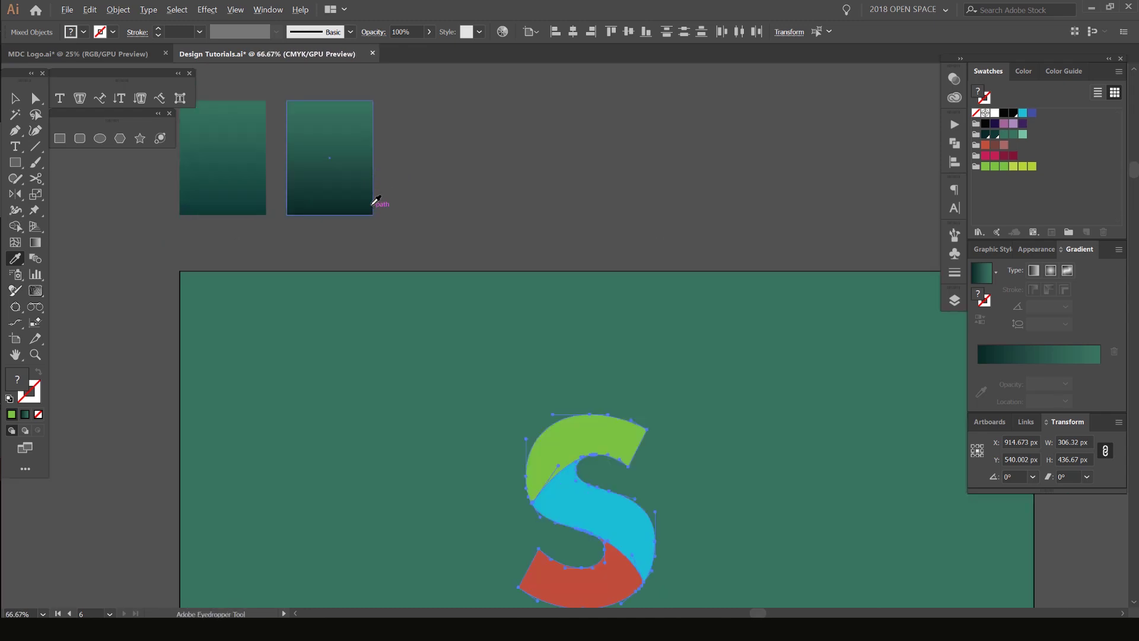
pyautogui.click(354, 179)
pyautogui.scroll(2, 501, 295)
pyautogui.press('v')
pyautogui.click(428, 201)
# - Delete the thin white sliver left along the lower edge of the S's middle band
pyautogui.scroll(2, 494, 349)
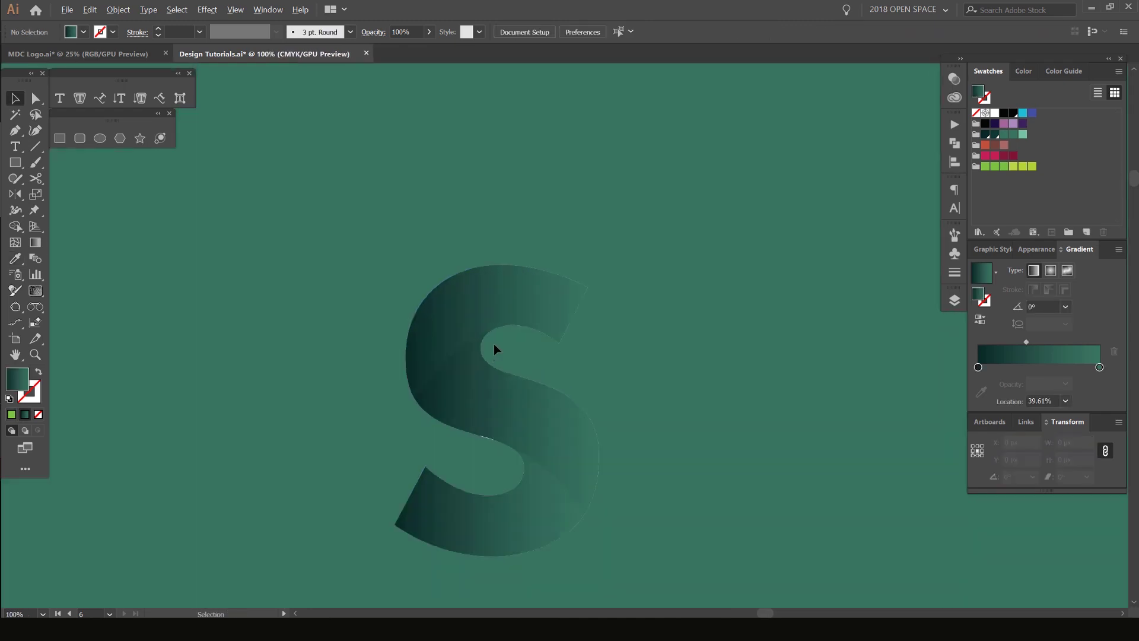
pyautogui.scroll(1, 494, 349)
pyautogui.scroll(-2, 424, 293)
pyautogui.scroll(1, 444, 304)
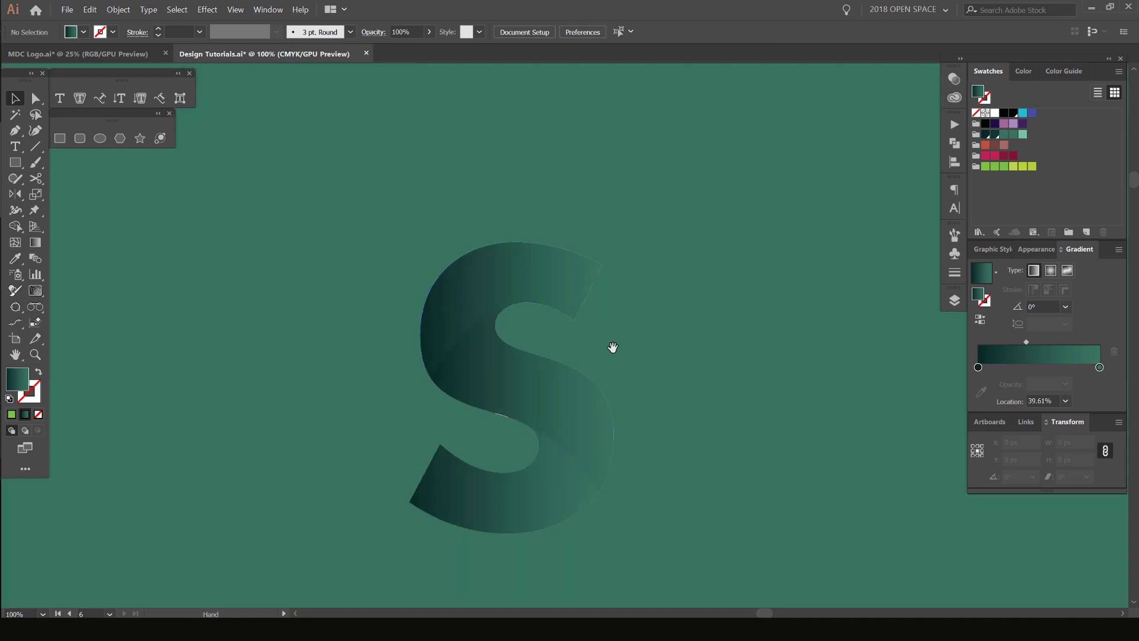
pyautogui.scroll(-3, 603, 206)
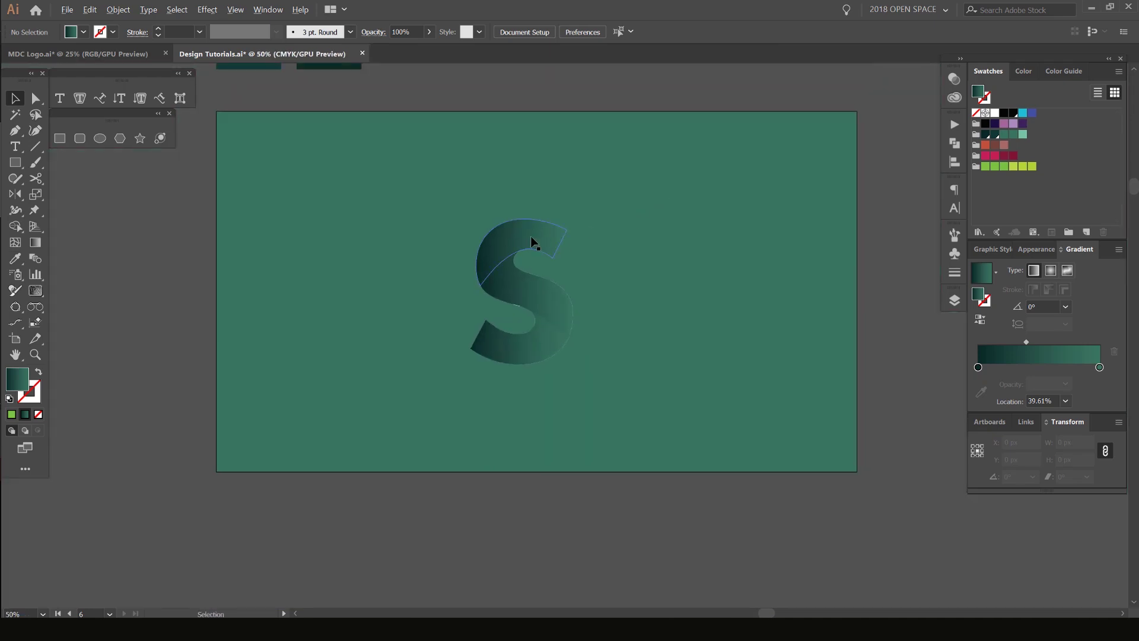
pyautogui.scroll(4, 537, 240)
pyautogui.moveTo(560, 233); pyautogui.dragTo(647, 227)
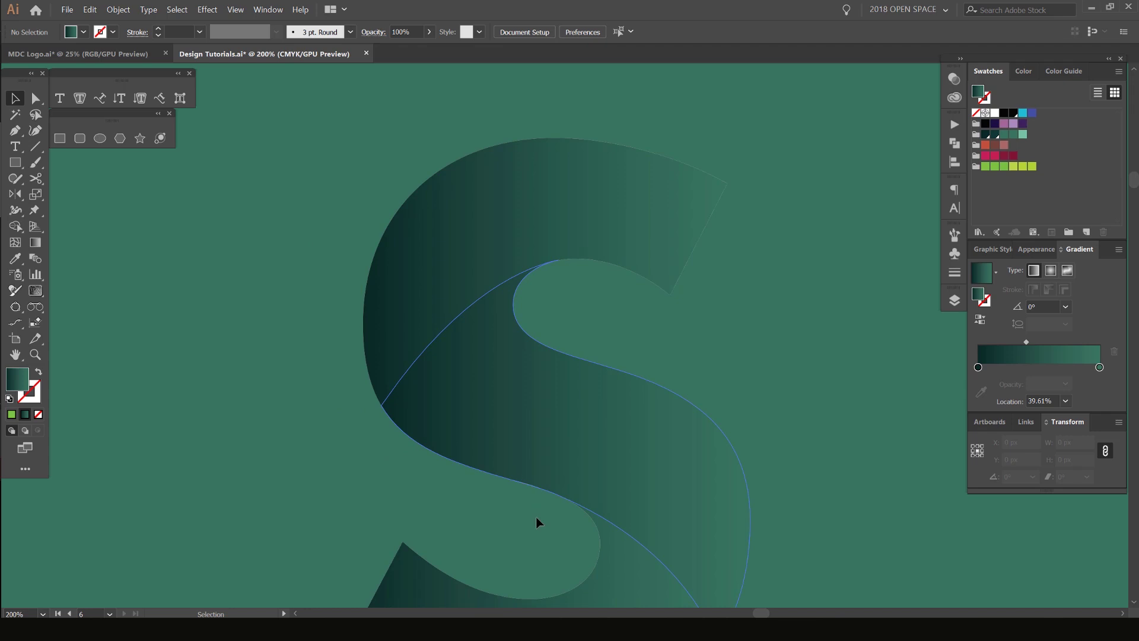
pyautogui.scroll(8, 527, 508)
pyautogui.press('a')
pyautogui.click(475, 279)
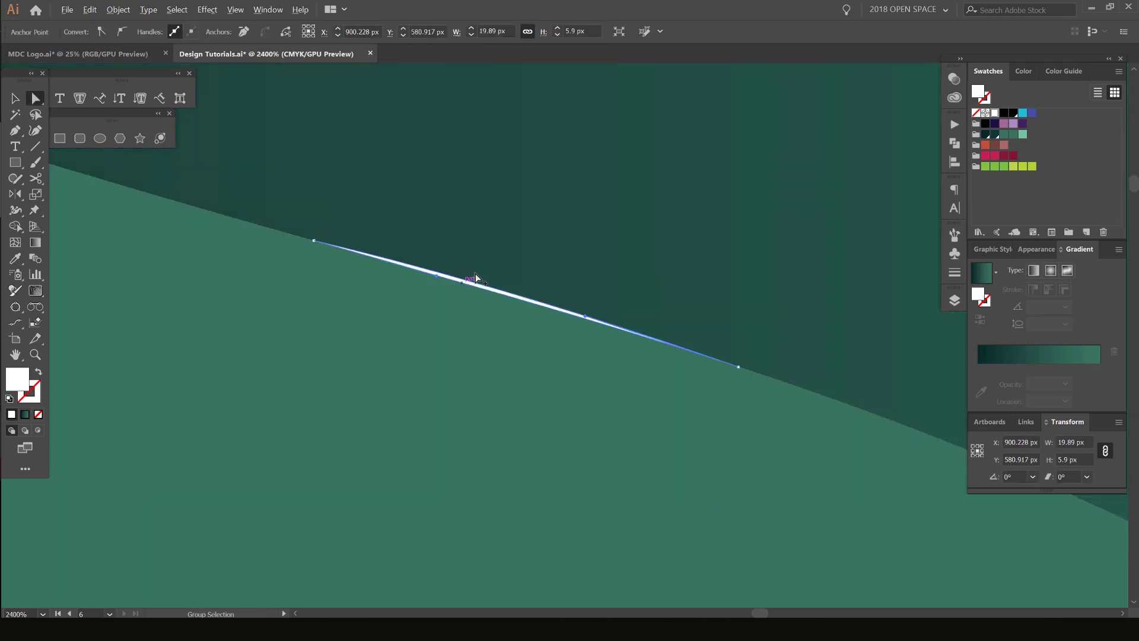
pyautogui.moveTo(475, 285); pyautogui.dragTo(471, 297)
pyautogui.hotkey('ctrl', 'z')
pyautogui.scroll(1, 464, 288)
pyautogui.keyDown('alt'); pyautogui.click(476, 284); pyautogui.keyUp('alt')
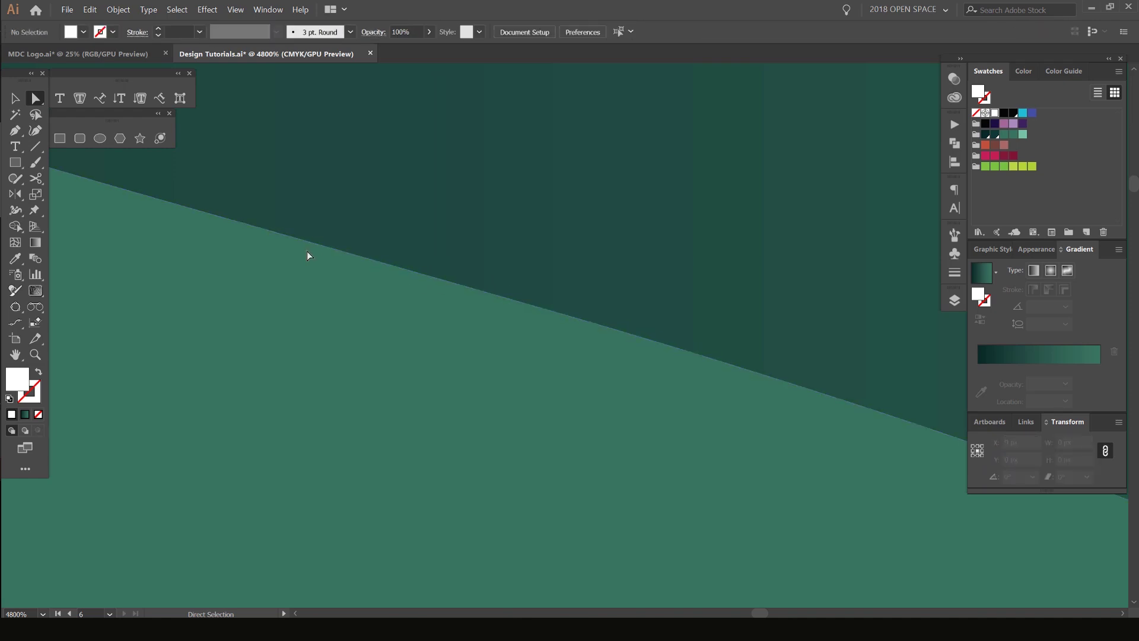
# - Select the S's upper curved piece and float its gradient settings beside the artwork
pyautogui.scroll(-4, 465, 347)
pyautogui.scroll(-4, 464, 346)
pyautogui.click(592, 214)
pyautogui.moveTo(446, 201); pyautogui.dragTo(472, 262)
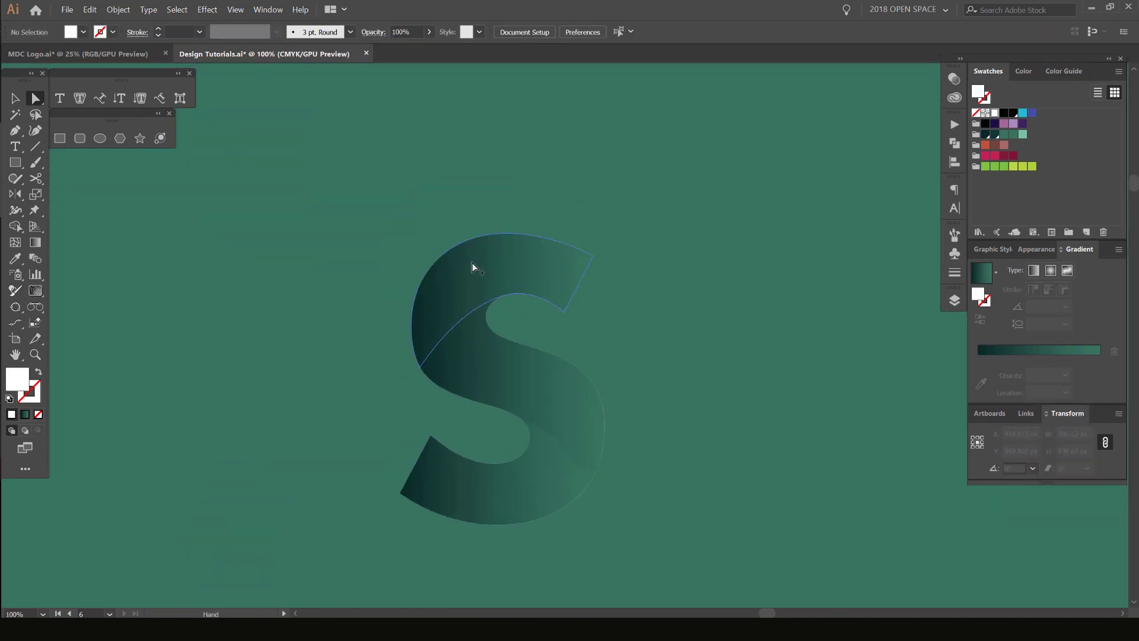
pyautogui.scroll(1, 472, 262)
pyautogui.click(533, 244)
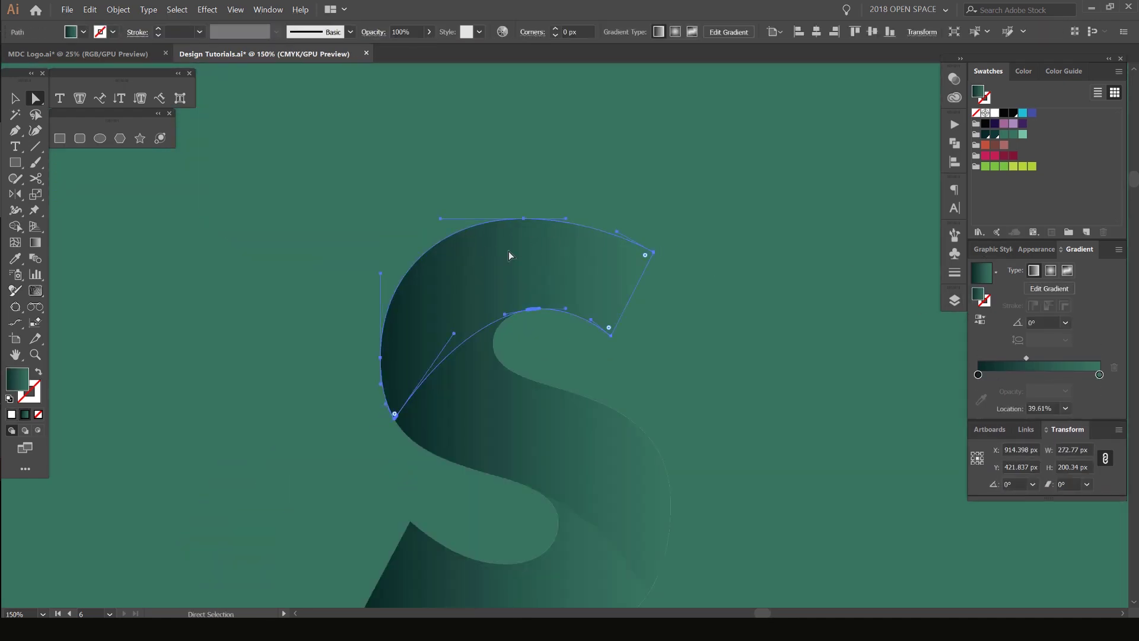
pyautogui.moveTo(1078, 249); pyautogui.dragTo(728, 159)
# - Try gradient angles of -170°, 110° and 50° on the S's upper piece
pyautogui.click(794, 232)
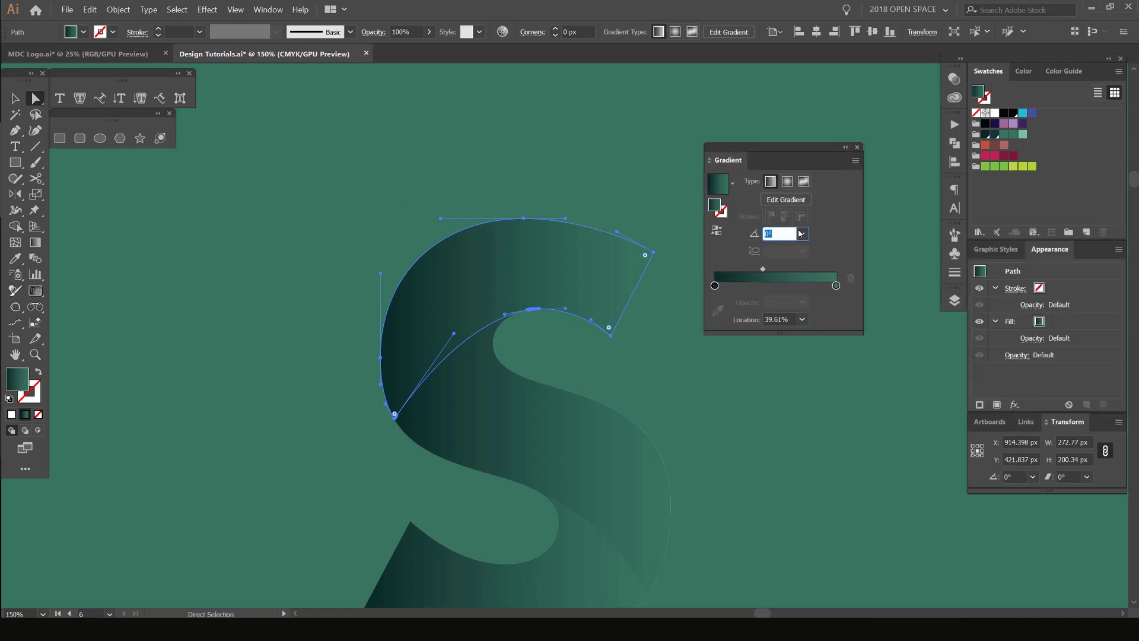
pyautogui.click(801, 233)
pyautogui.click(782, 233)
pyautogui.click(783, 233)
pyautogui.write('-170')
pyautogui.press('Return')
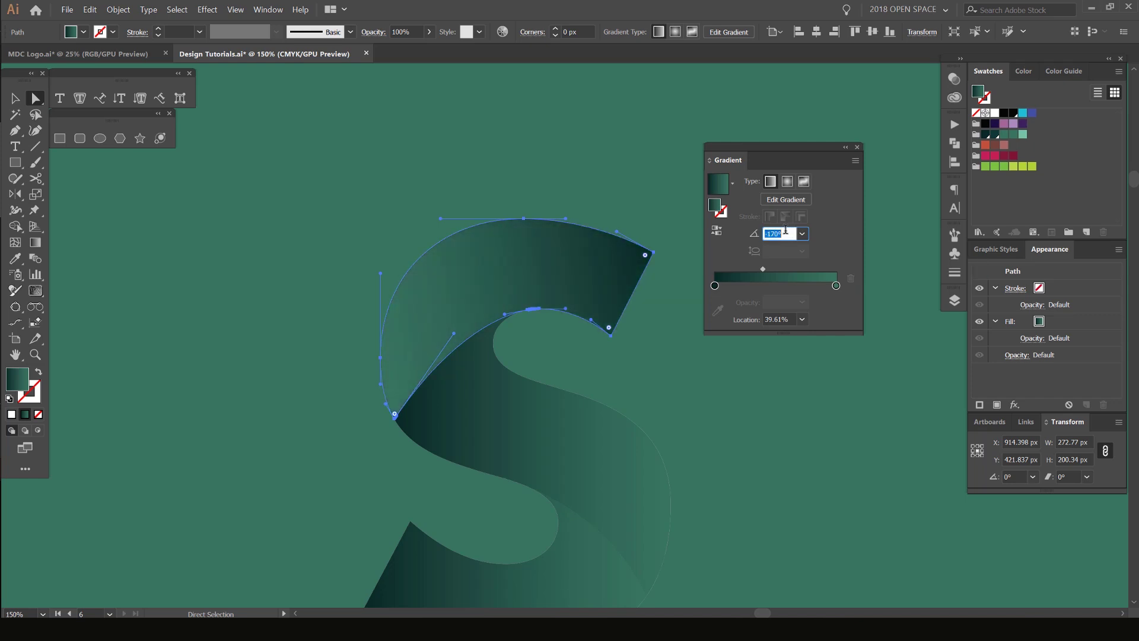
pyautogui.scroll(20, 785, 231)
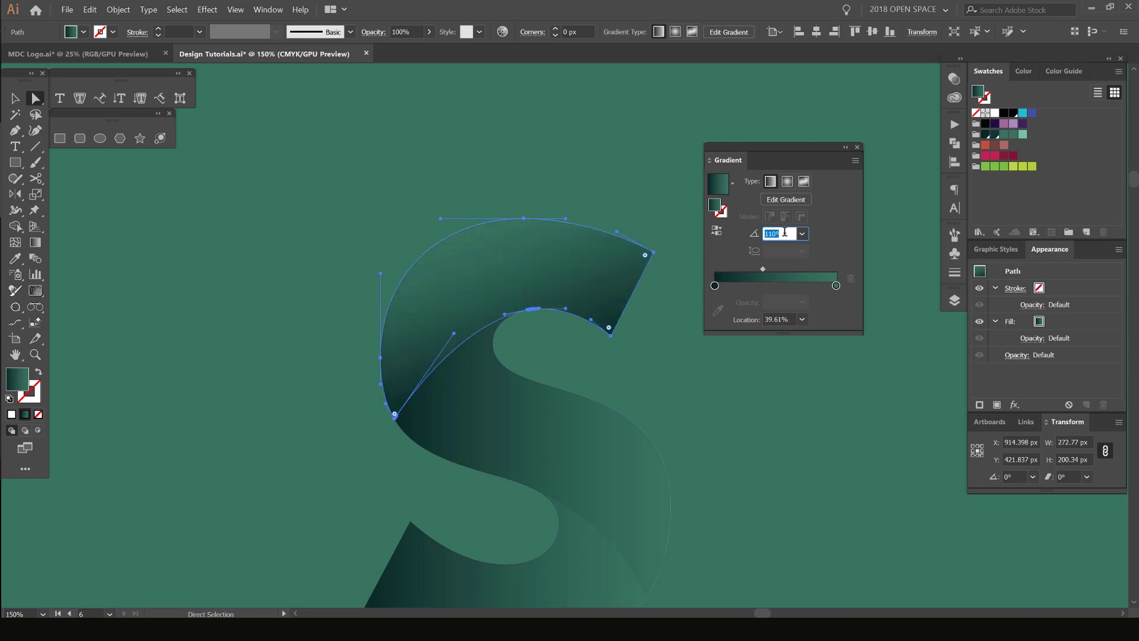
pyautogui.scroll(-7, 786, 230)
pyautogui.scroll(2, 457, 356)
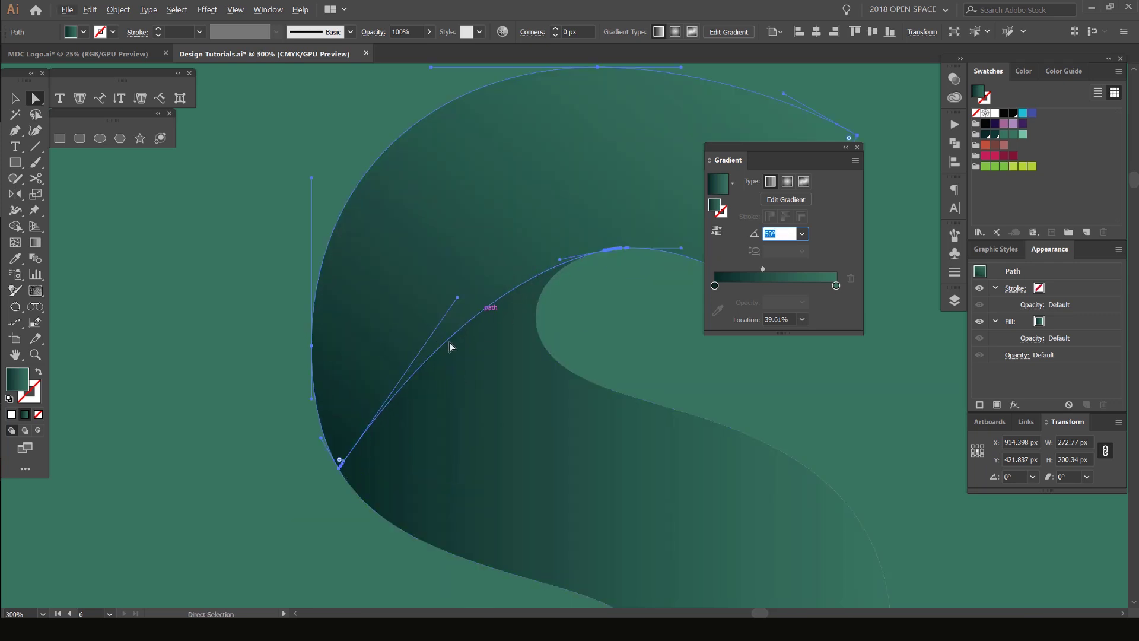
pyautogui.scroll(2, 483, 314)
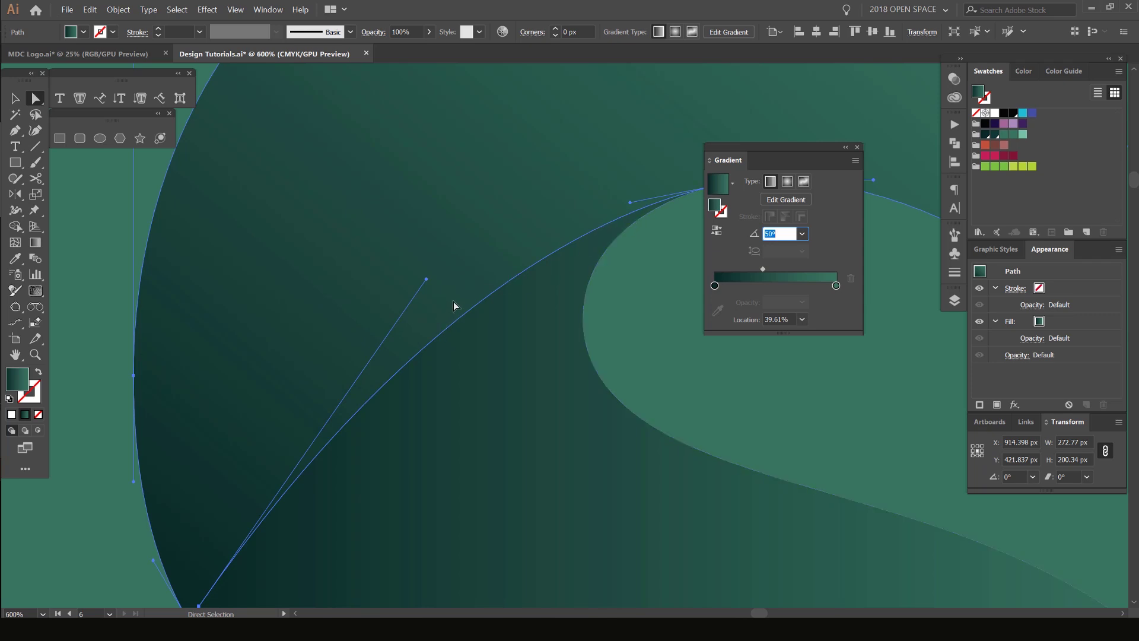
pyautogui.scroll(-2, 473, 311)
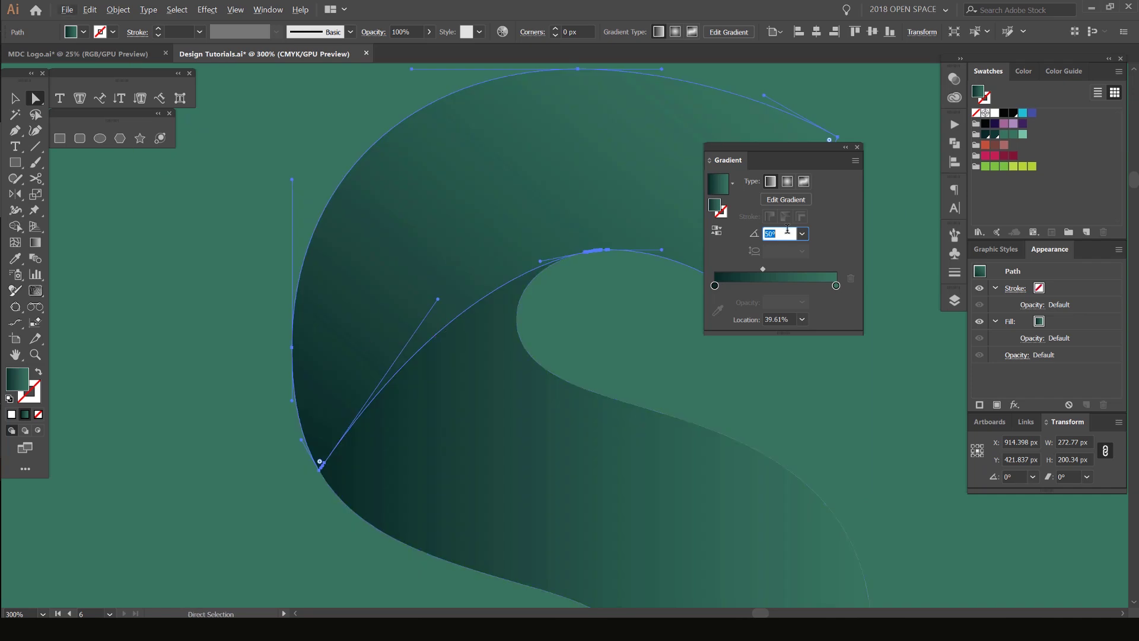
# - Set the upper piece's gradient angle to 90° and shift the dark colour stop to 42.65%
pyautogui.write('80')
pyautogui.press('Return')
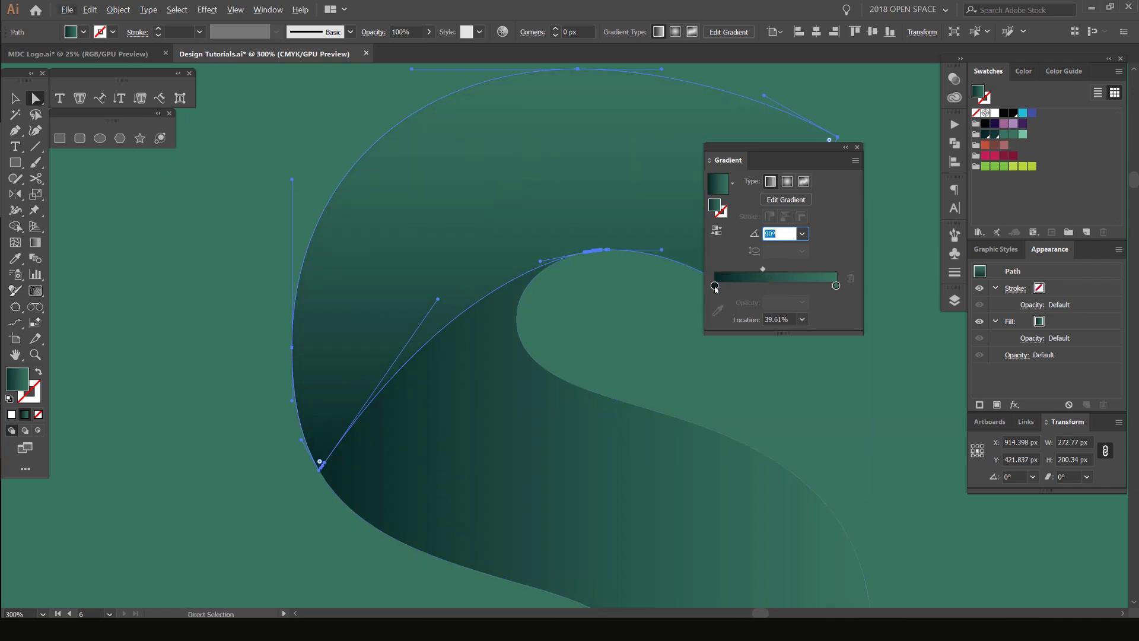
pyautogui.moveTo(763, 269)
pyautogui.mouseDown()
pyautogui.moveTo(813, 272)
pyautogui.moveTo(721, 270)
pyautogui.moveTo(785, 270)
pyautogui.mouseUp()
pyautogui.moveTo(715, 285); pyautogui.dragTo(765, 286)
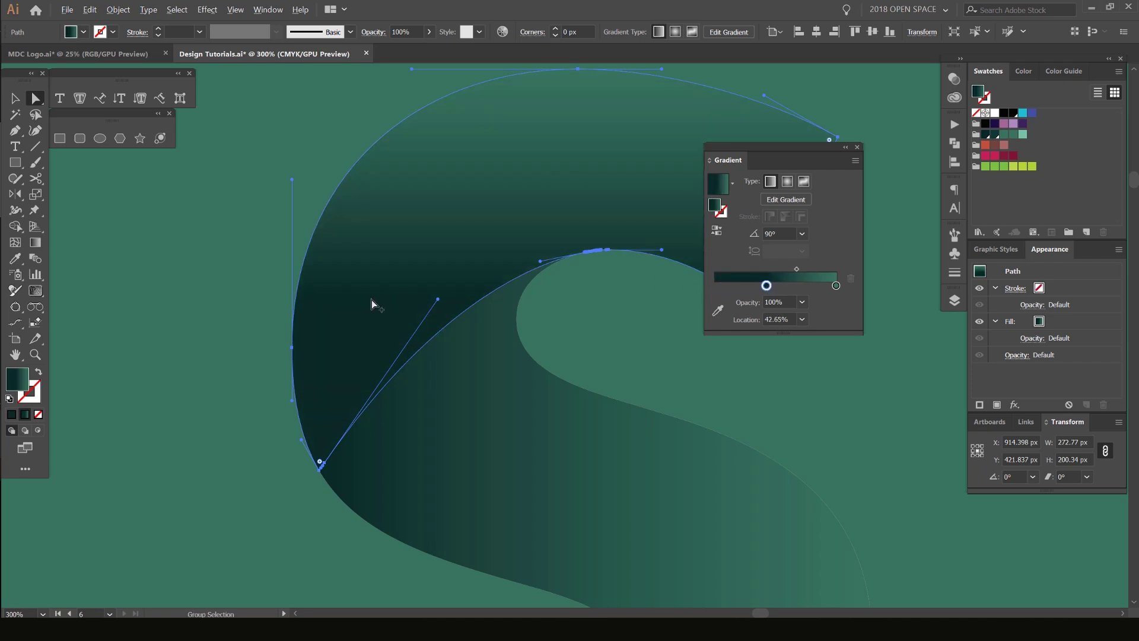
# - Try a 13% midpoint on the upper piece's gradient and inspect the shading near the fold
pyautogui.scroll(3, 371, 300)
pyautogui.moveTo(797, 271); pyautogui.dragTo(461, 277)
pyautogui.scroll(2, 322, 297)
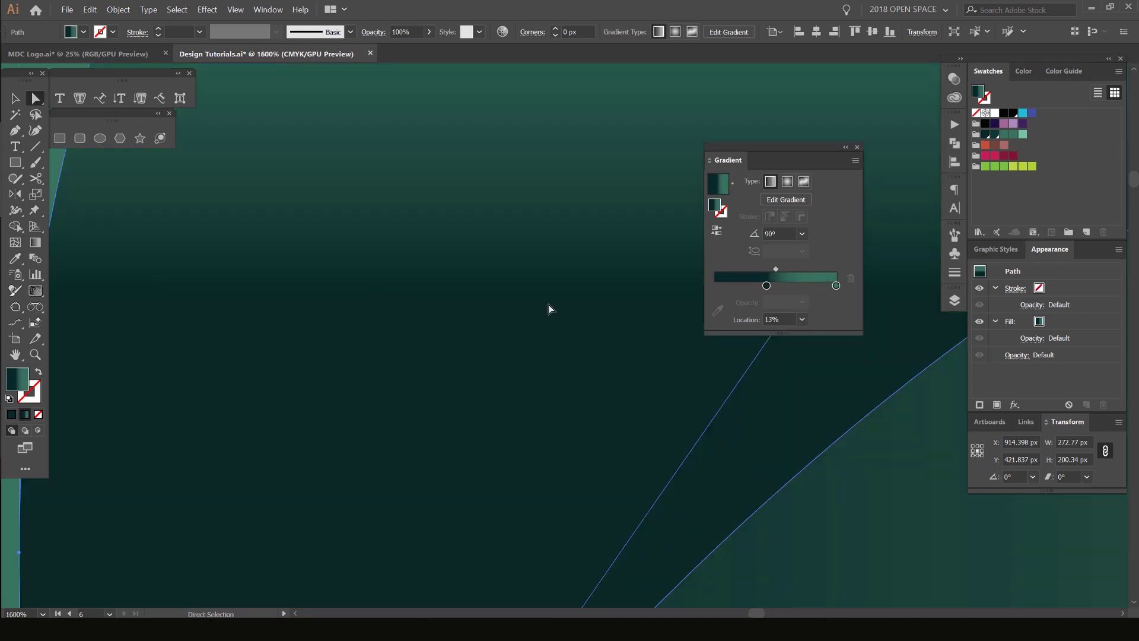
pyautogui.scroll(1, 356, 300)
pyautogui.scroll(-8, 368, 297)
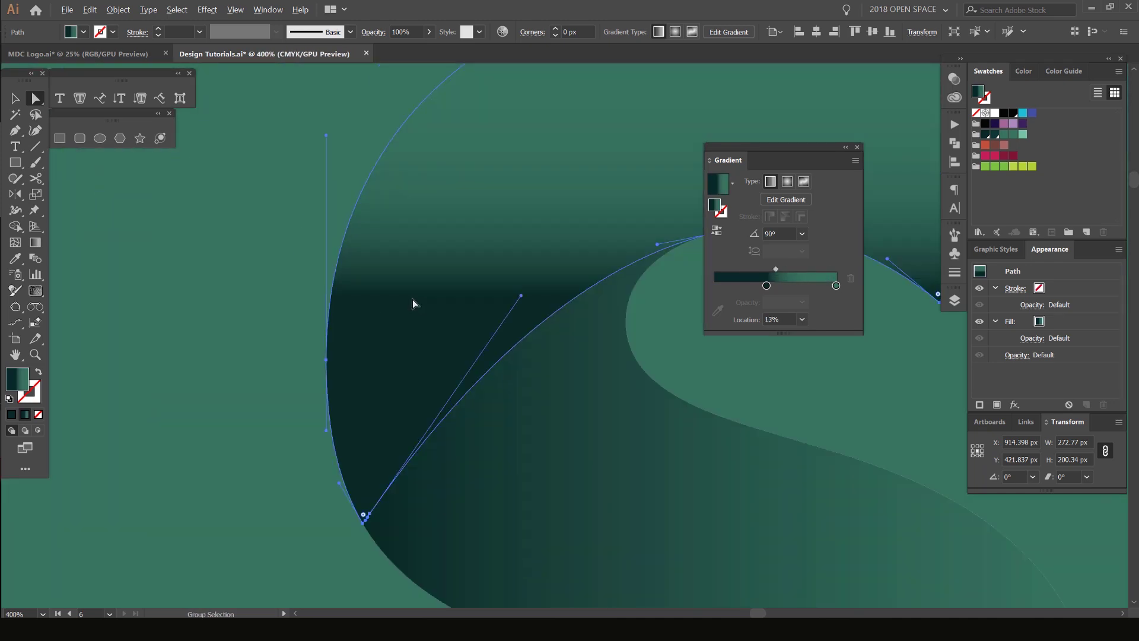
pyautogui.scroll(2, 490, 276)
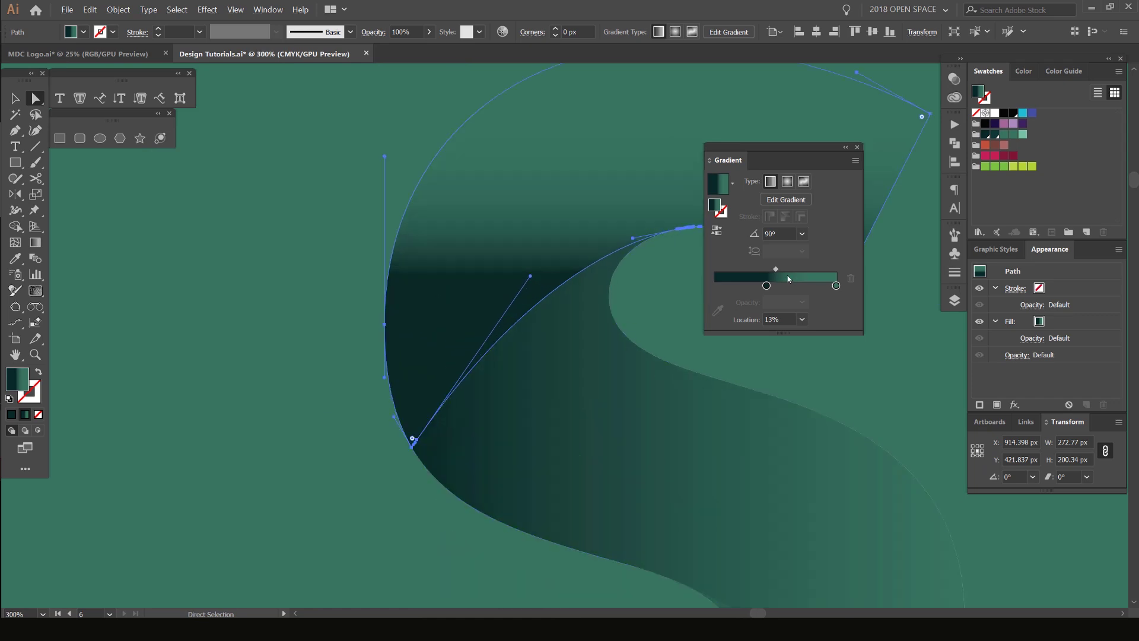
# - Move the upper piece's dark colour stop back towards the gradient's start and set the midpoint to 54.47%
pyautogui.moveTo(761, 286); pyautogui.dragTo(786, 265)
pyautogui.click(770, 269)
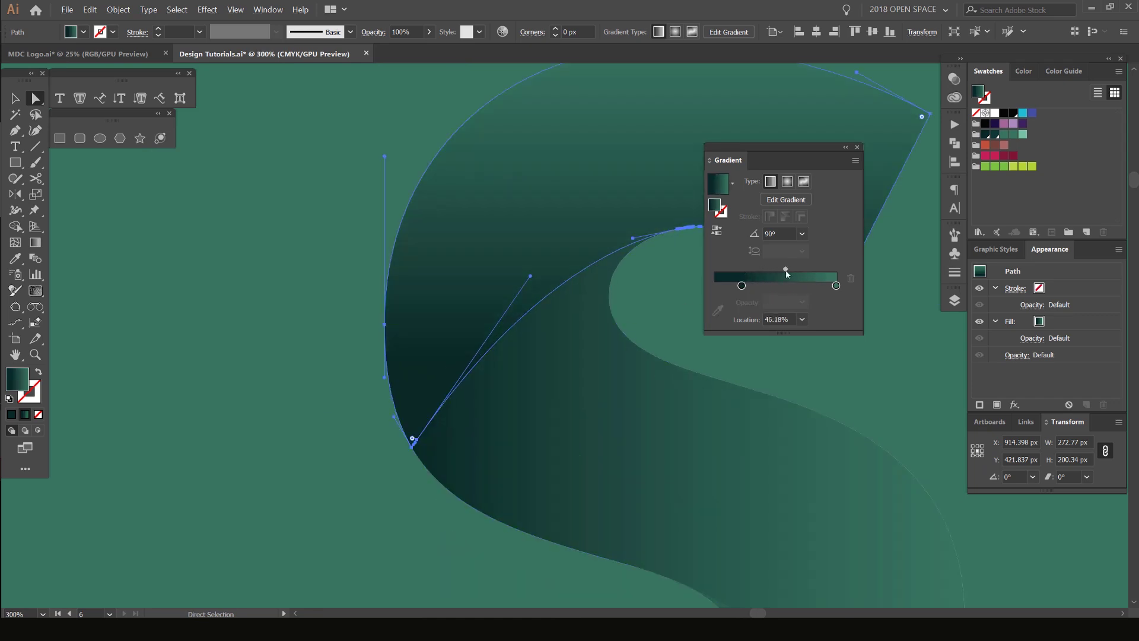
pyautogui.scroll(-1, 674, 279)
pyautogui.moveTo(674, 278); pyautogui.dragTo(544, 293)
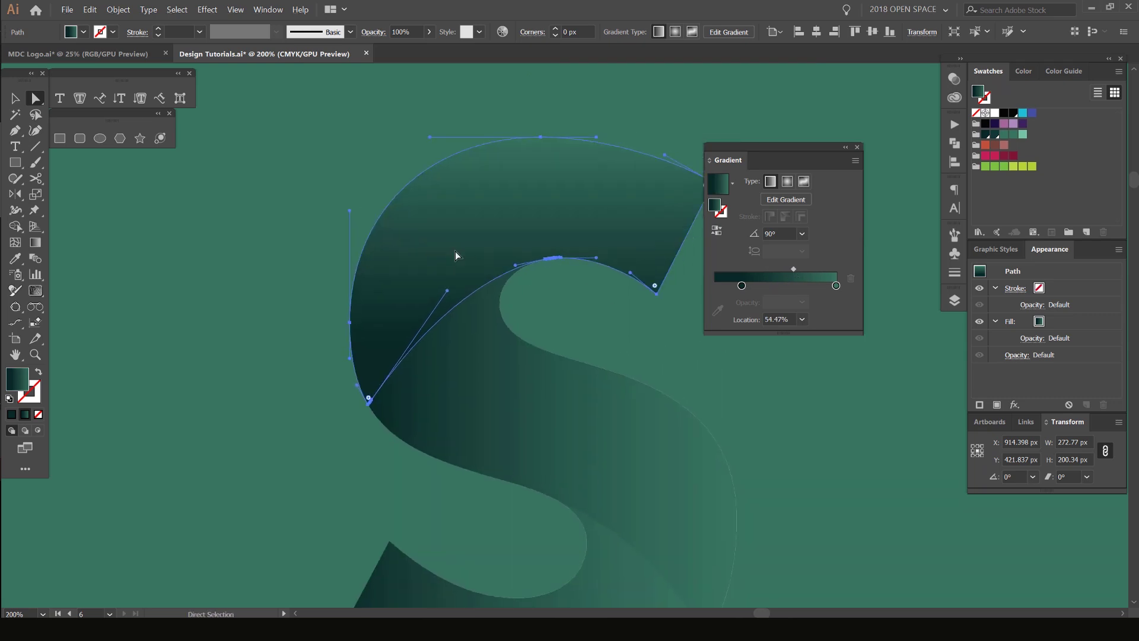
# - Select the S's middle band and set its gradient angle to -60°
pyautogui.click(570, 303)
pyautogui.click(544, 351)
pyautogui.hotkey('ctrl', 'z')
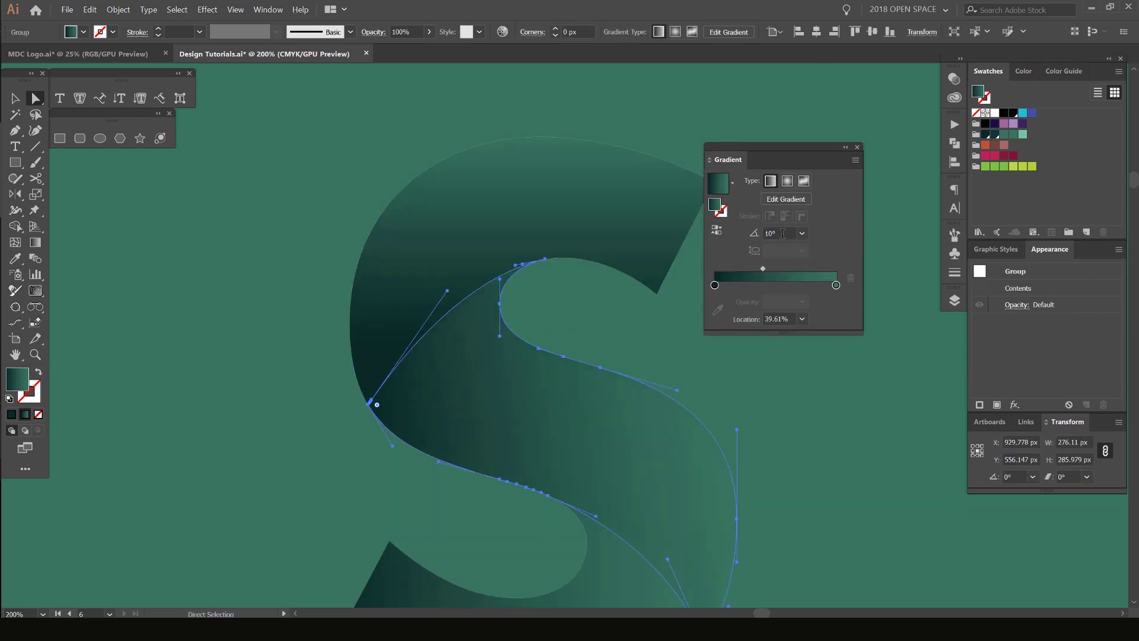
pyautogui.scroll(1, 783, 233)
pyautogui.moveTo(601, 391); pyautogui.dragTo(641, 408)
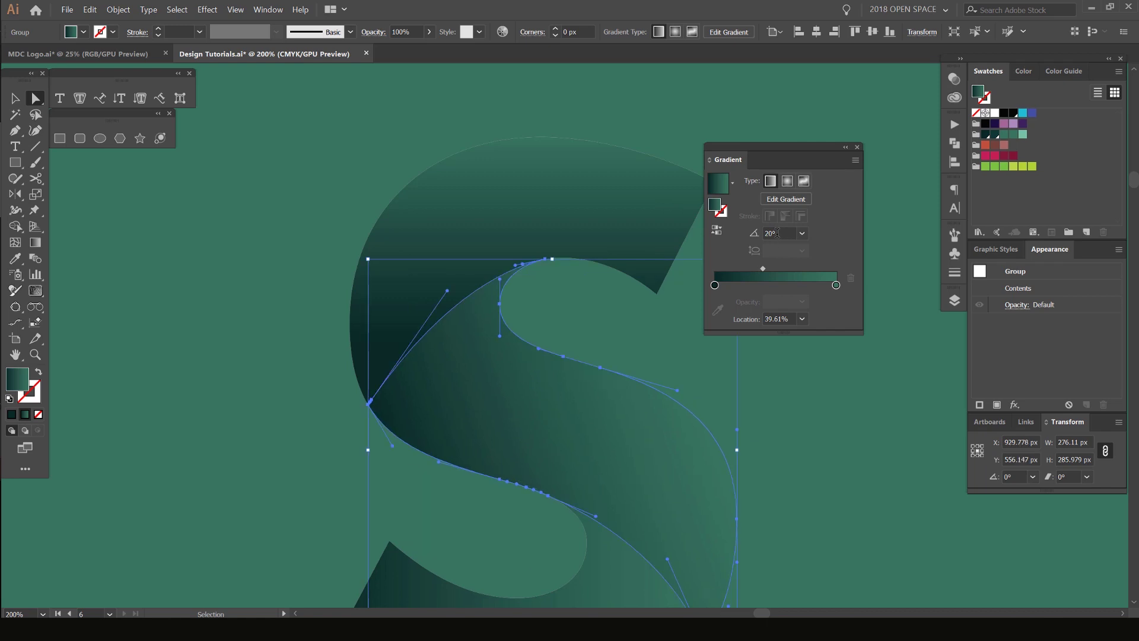
pyautogui.scroll(-4, 777, 233)
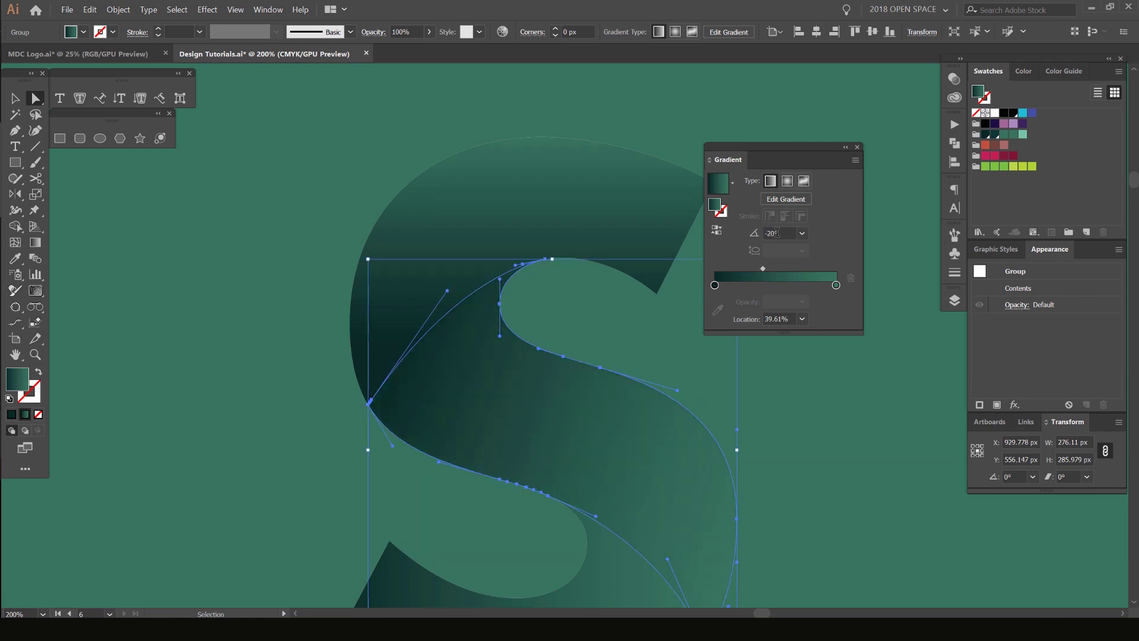
pyautogui.scroll(-3, 777, 233)
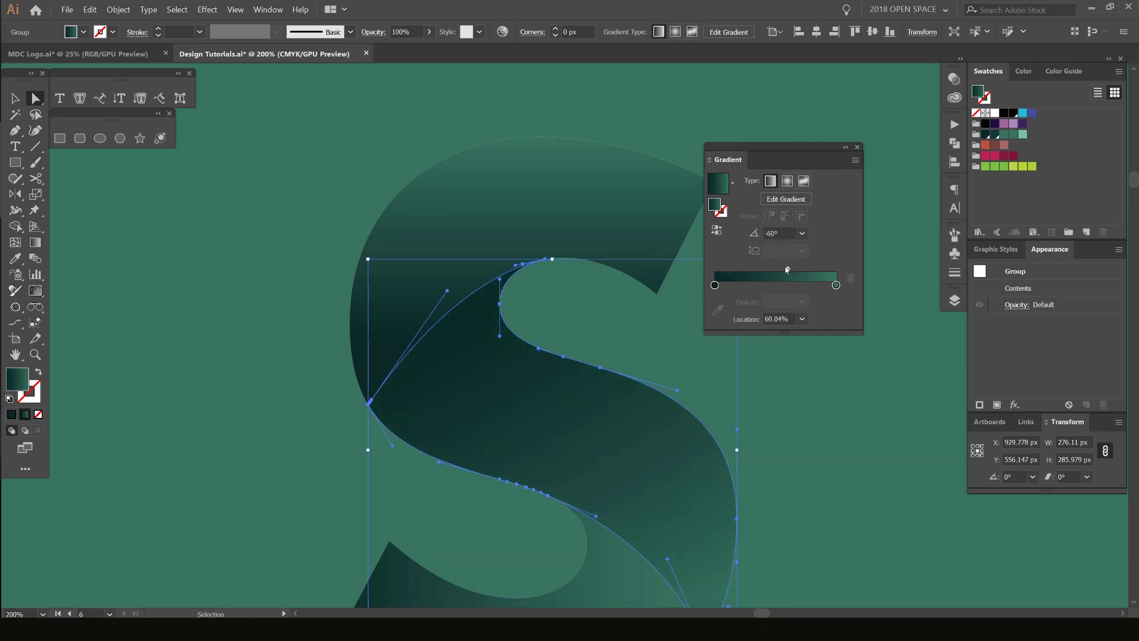
# - Keep the dark colour stop at the start of the middle band's gradient and set the gradient midpoint to 37.35%
pyautogui.moveTo(716, 287); pyautogui.dragTo(760, 270)
pyautogui.moveTo(753, 374); pyautogui.dragTo(699, 346)
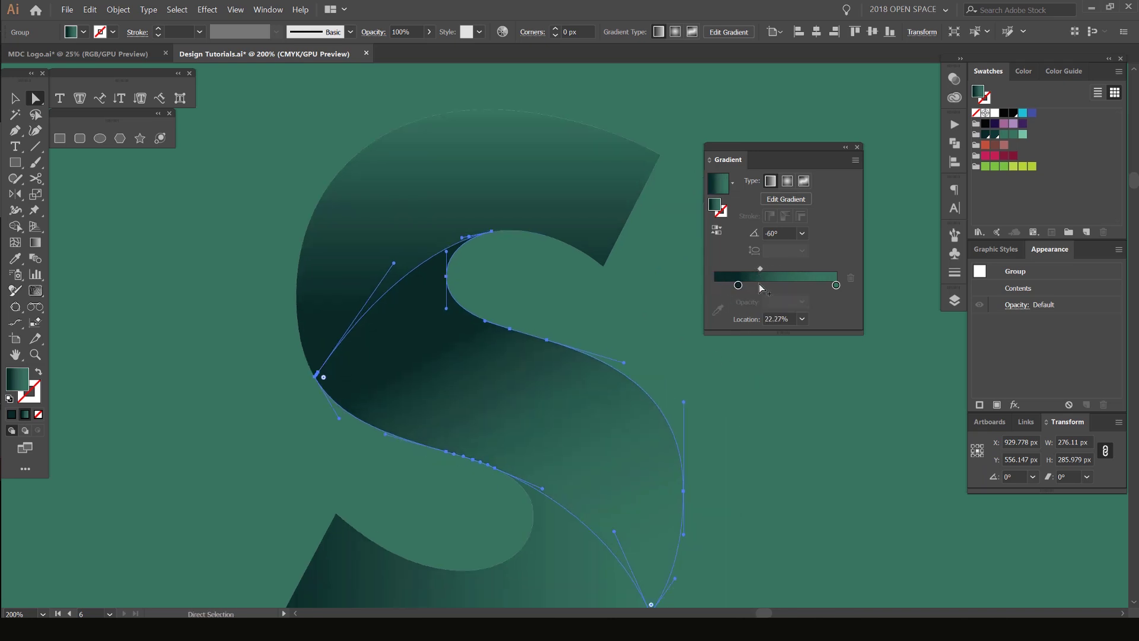
pyautogui.moveTo(738, 287); pyautogui.dragTo(654, 289)
pyautogui.click(758, 268)
pyautogui.click(777, 359)
pyautogui.scroll(-2, 778, 359)
pyautogui.scroll(2, 685, 361)
pyautogui.click(554, 358)
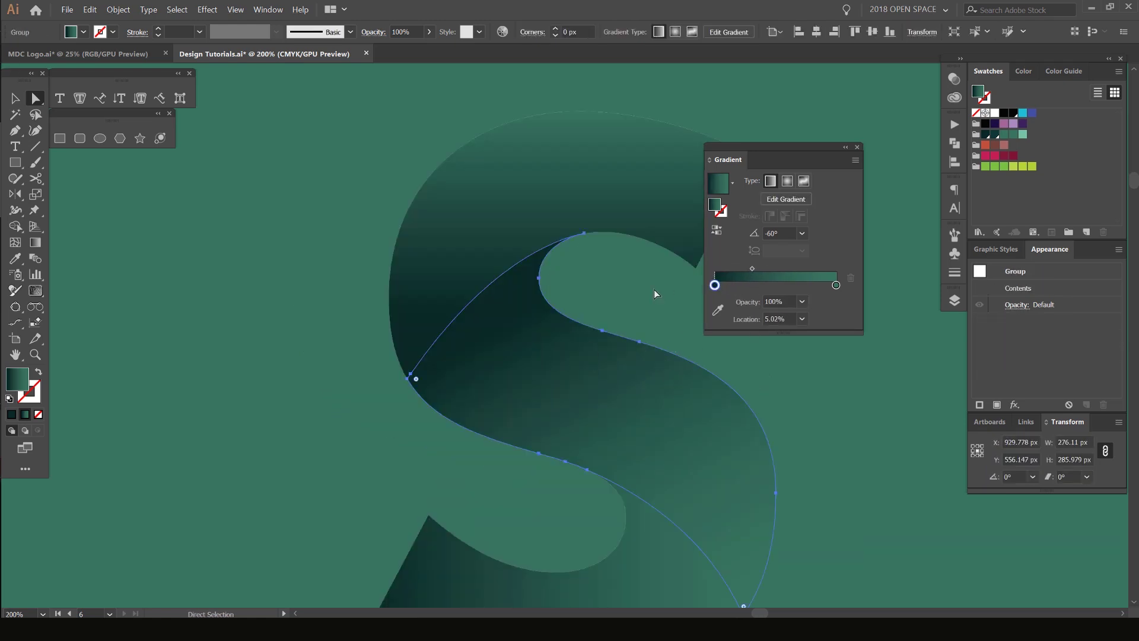
pyautogui.click(576, 324)
pyautogui.moveTo(752, 268); pyautogui.dragTo(761, 269)
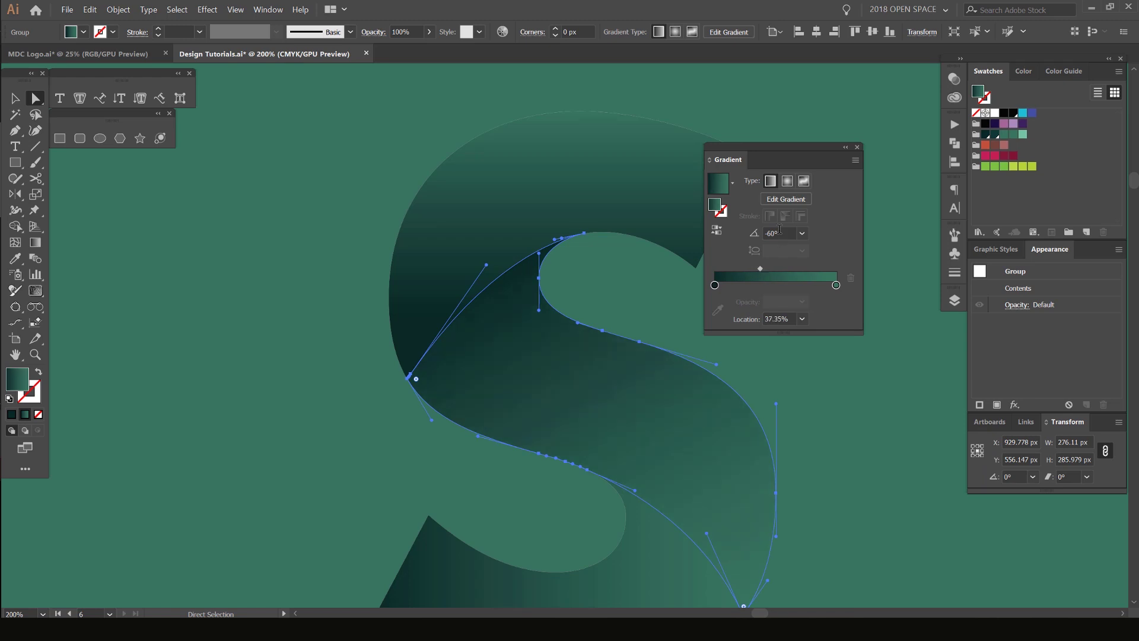
# - Try a -40° gradient angle on the middle band and undo the last angle change
pyautogui.click(374, 173)
pyautogui.scroll(-3, 374, 174)
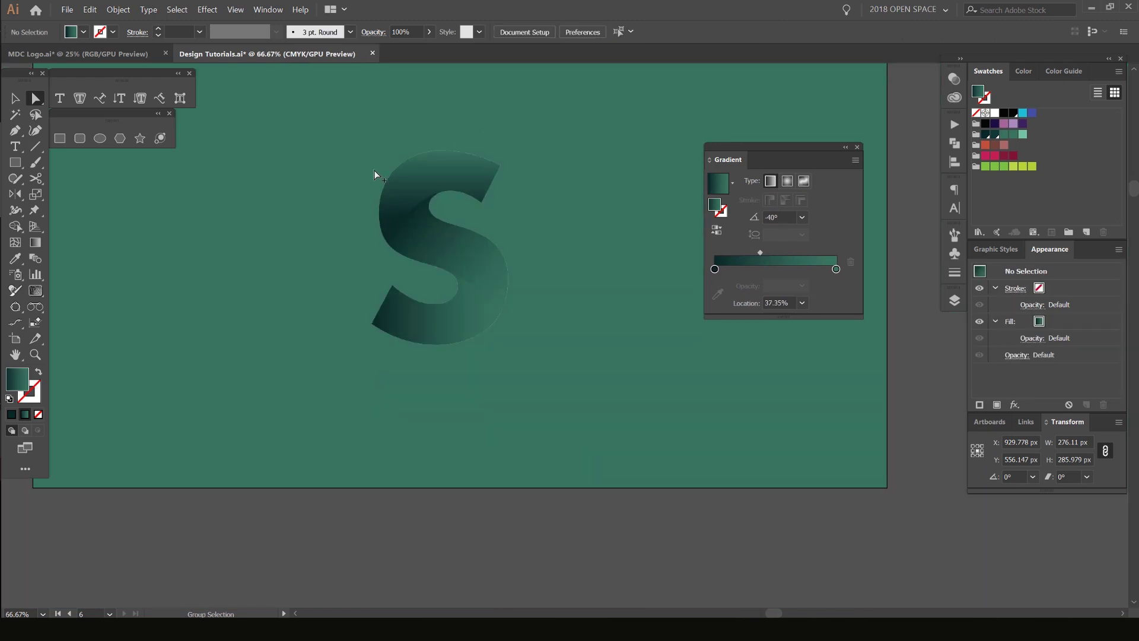
pyautogui.scroll(2, 359, 218)
pyautogui.click(591, 133)
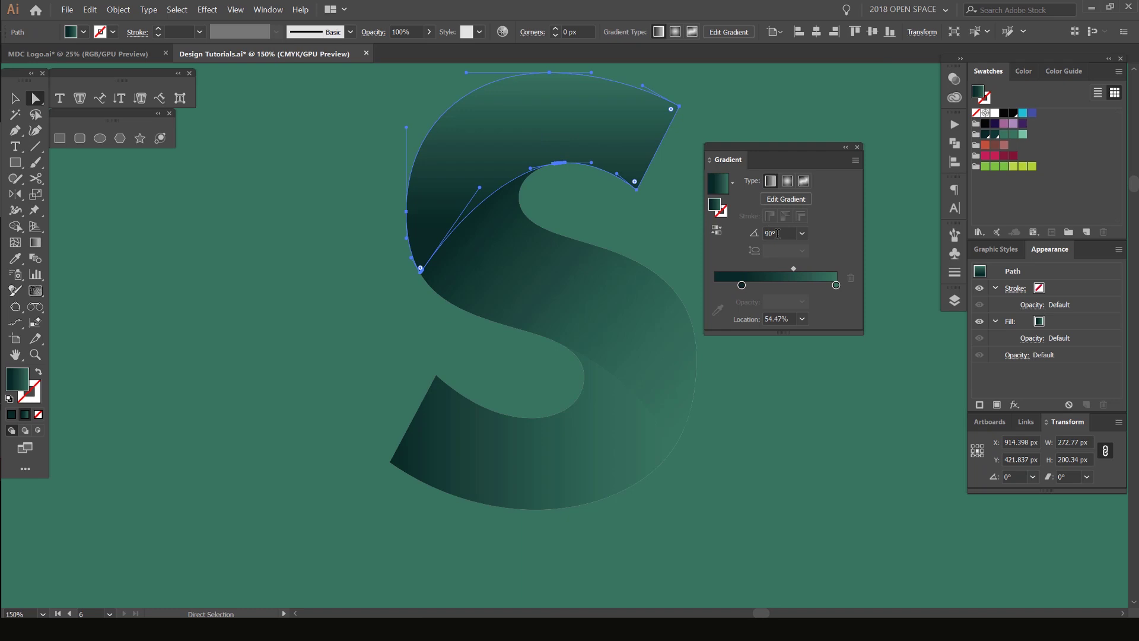
pyautogui.hotkey('ctrl', 'z')
pyautogui.hotkey('ctrl', 'z')
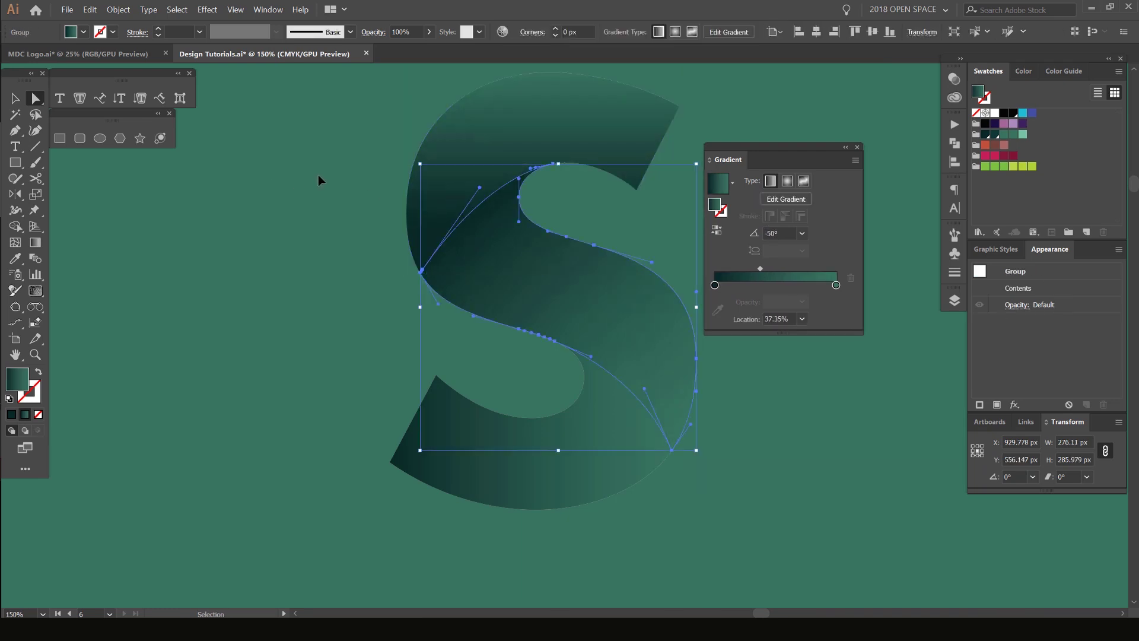
# - Set the middle band's gradient angle to -40° and its midpoint to 26.24%
pyautogui.click(315, 182)
pyautogui.scroll(-2, 314, 182)
pyautogui.hotkey('ctrl', '1')
pyautogui.click(518, 261)
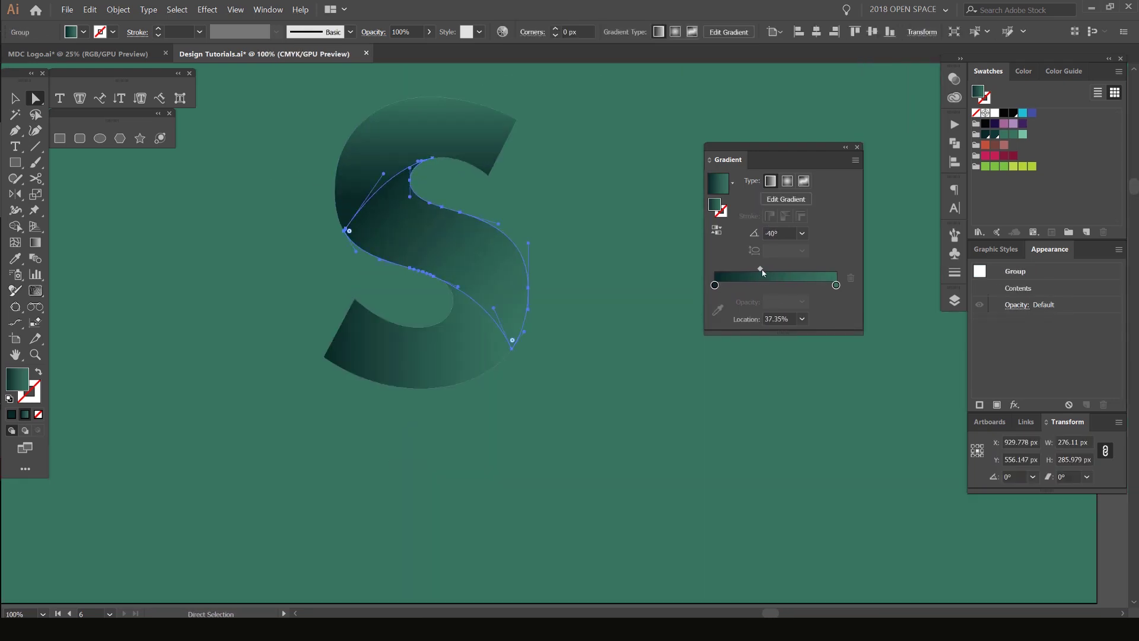
pyautogui.click(580, 218)
pyautogui.hotkey('ctrl', '0')
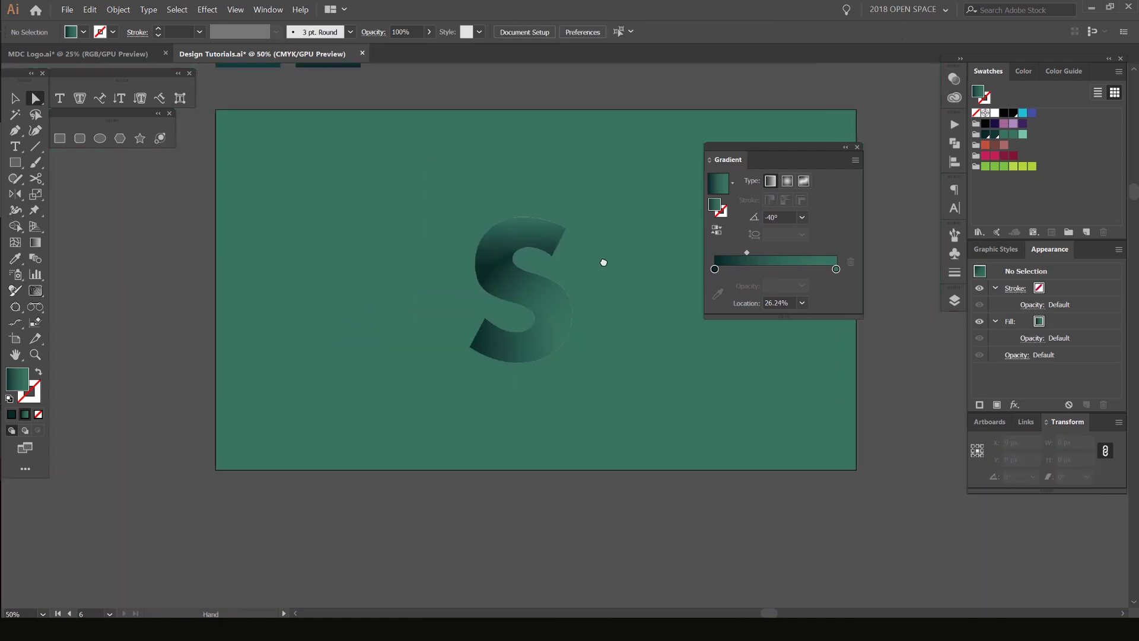
# - Set the gradient angle of the S's lower piece to -130° and its midpoint to 24.91%
pyautogui.scroll(10, 770, 233)
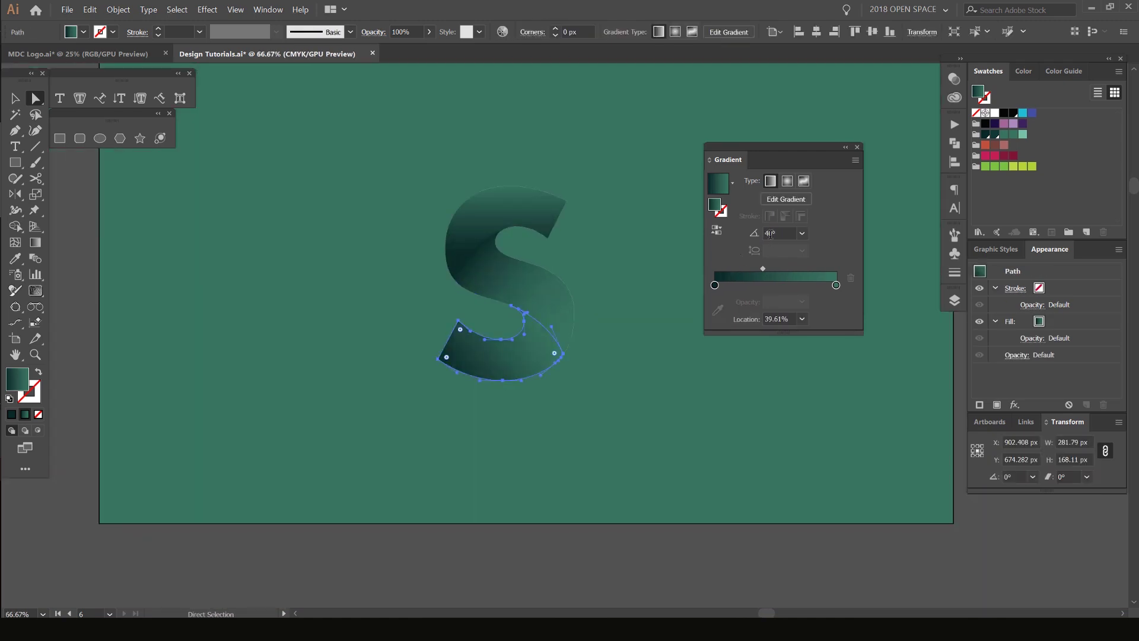
pyautogui.click(682, 302)
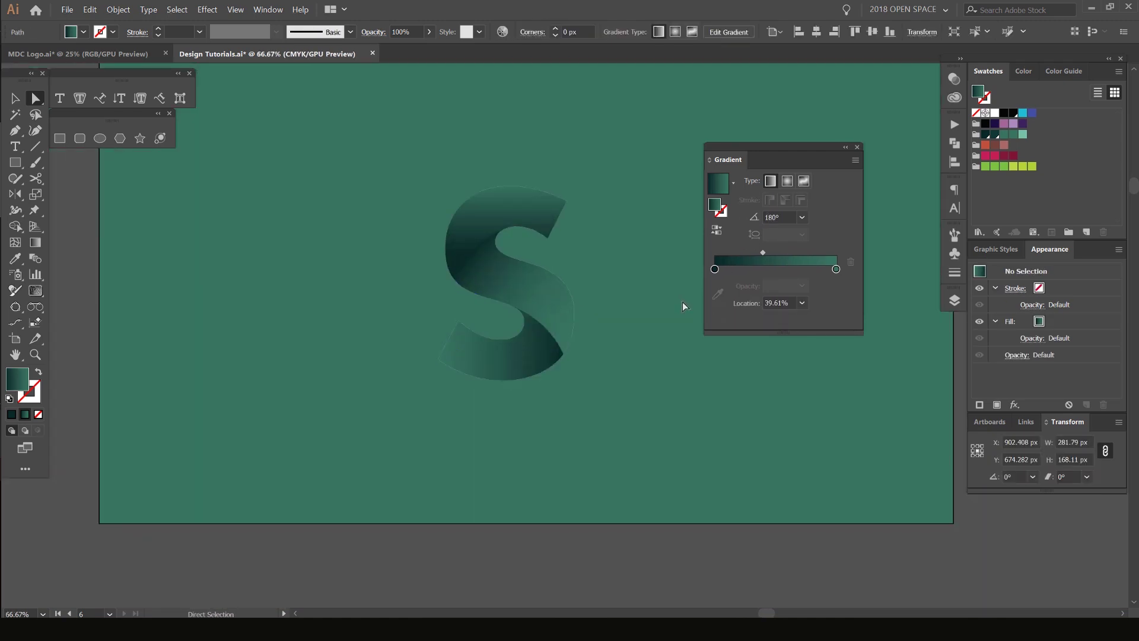
pyautogui.scroll(2, 585, 319)
pyautogui.click(465, 379)
pyautogui.scroll(-16, 771, 233)
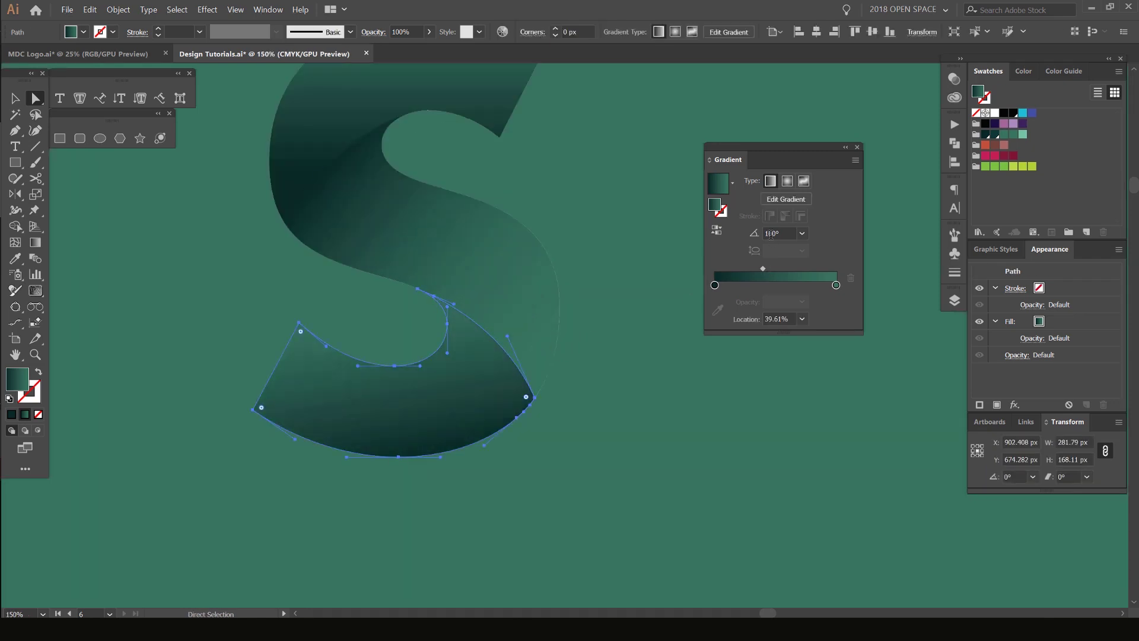
pyautogui.scroll(1, 772, 234)
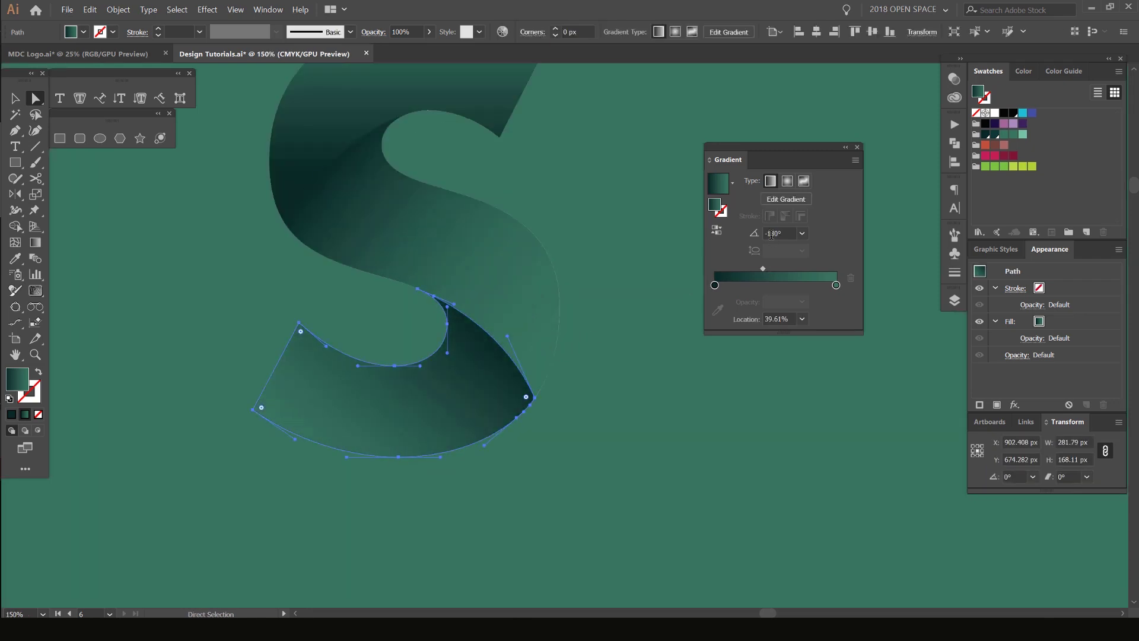
pyautogui.moveTo(762, 269); pyautogui.dragTo(745, 269)
pyautogui.click(626, 261)
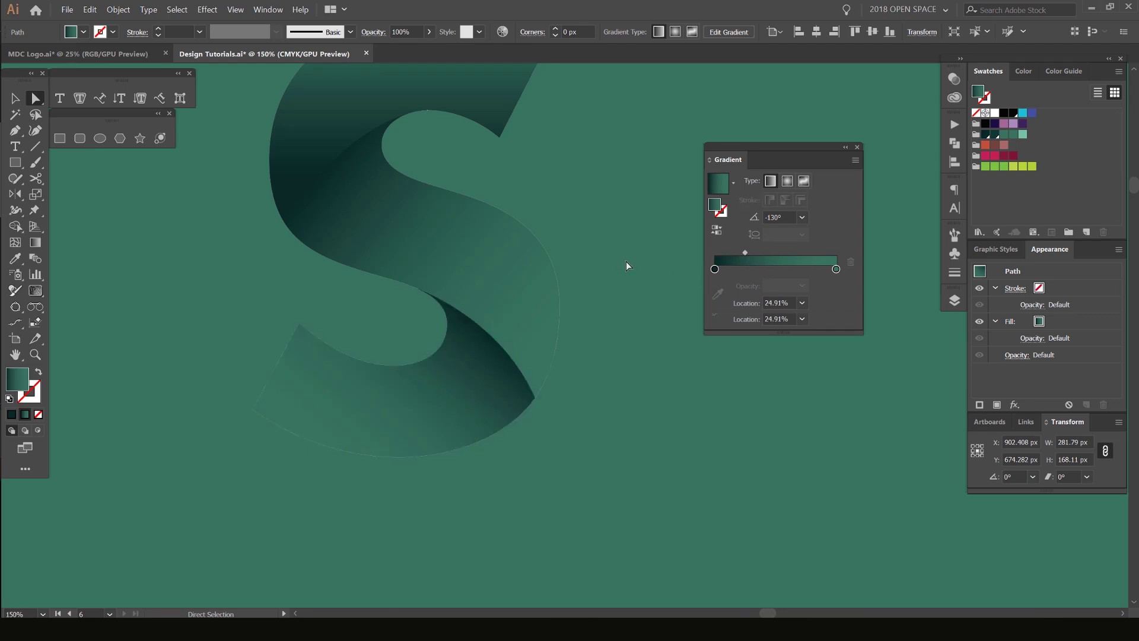
# - Try a 17.99% midpoint on the middle band's gradient and undo it
pyautogui.scroll(-3, 629, 261)
pyautogui.scroll(1, 626, 296)
pyautogui.scroll(3, 618, 335)
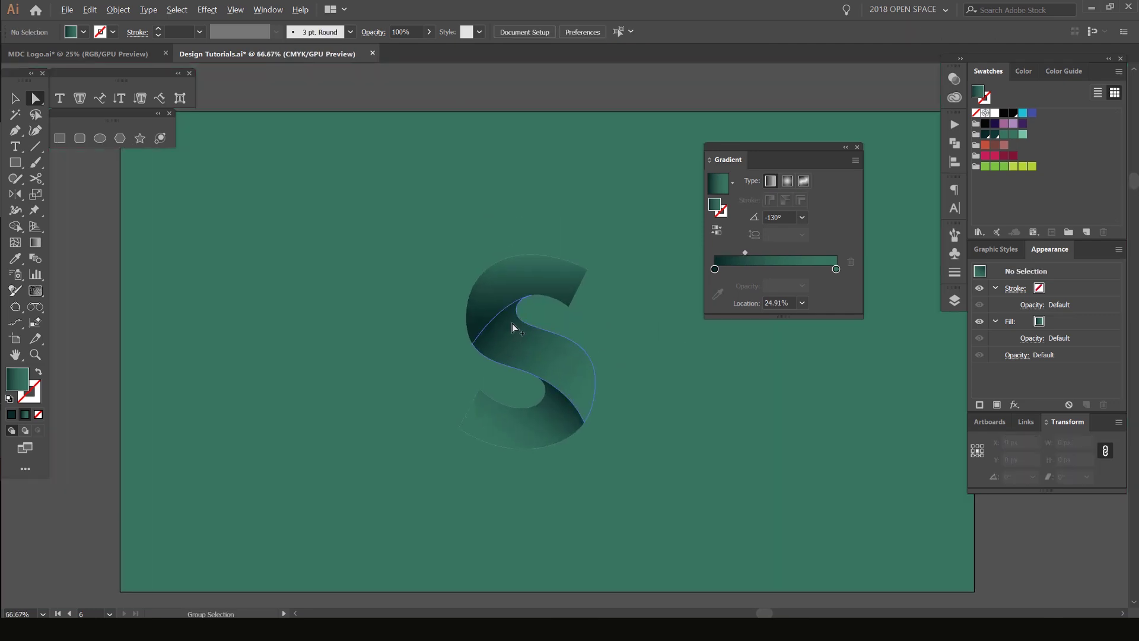
pyautogui.click(509, 328)
pyautogui.moveTo(745, 269); pyautogui.dragTo(736, 268)
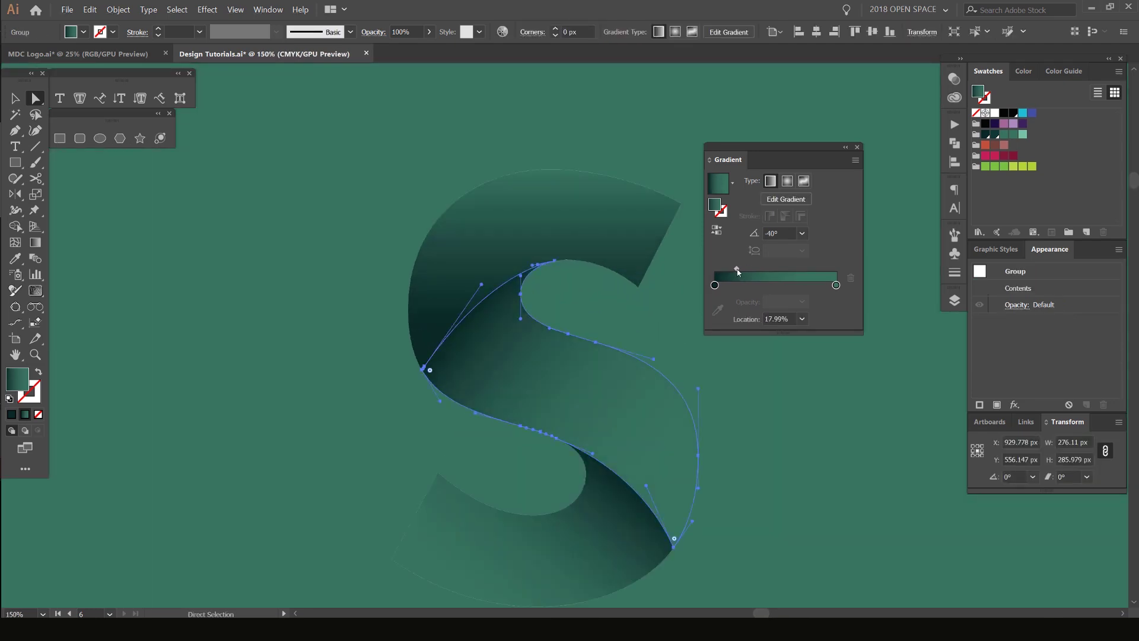
pyautogui.click(450, 178)
pyautogui.scroll(-4, 437, 177)
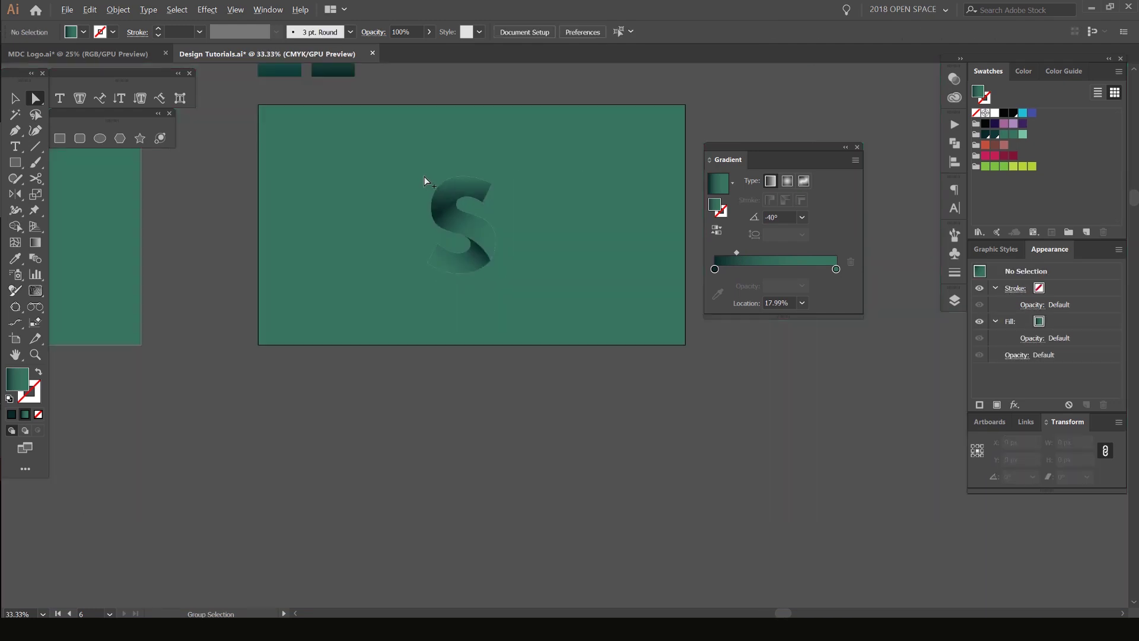
pyautogui.hotkey('ctrl', 'z')
pyautogui.click(435, 122)
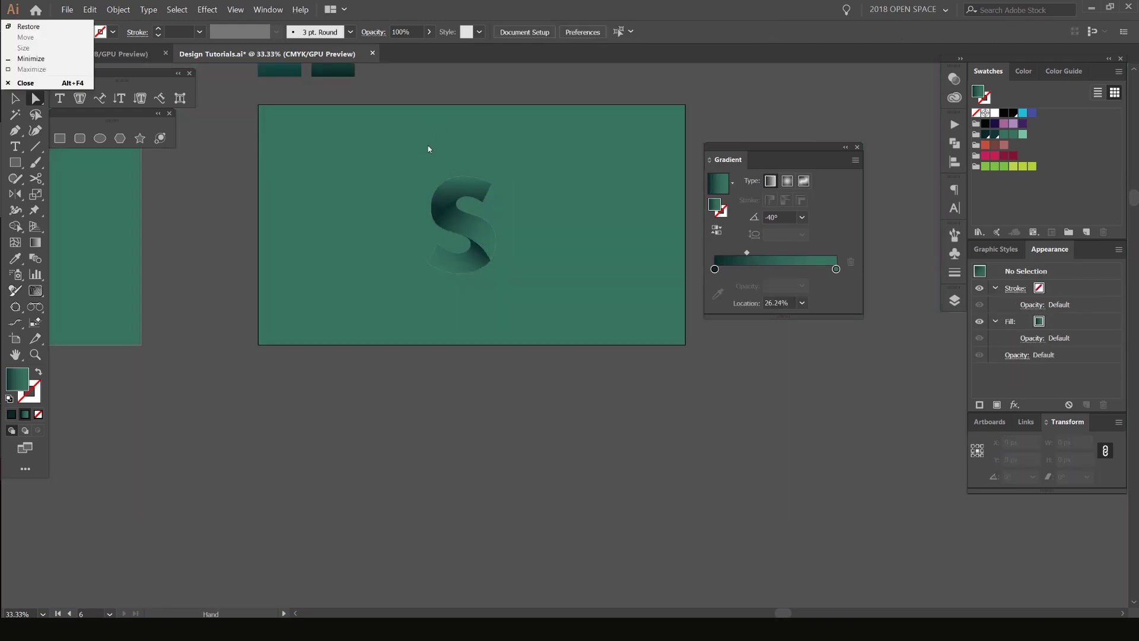
# - Set the upper piece's gradient angle to 70° and place its dark colour stop at 13.98%
pyautogui.scroll(4, 430, 188)
pyautogui.click(470, 212)
pyautogui.moveTo(791, 271)
pyautogui.mouseDown()
pyautogui.moveTo(714, 286)
pyautogui.moveTo(779, 273)
pyautogui.mouseUp()
pyautogui.click(437, 221)
pyautogui.click(585, 223)
pyautogui.hotkey('ctrl', 'z')
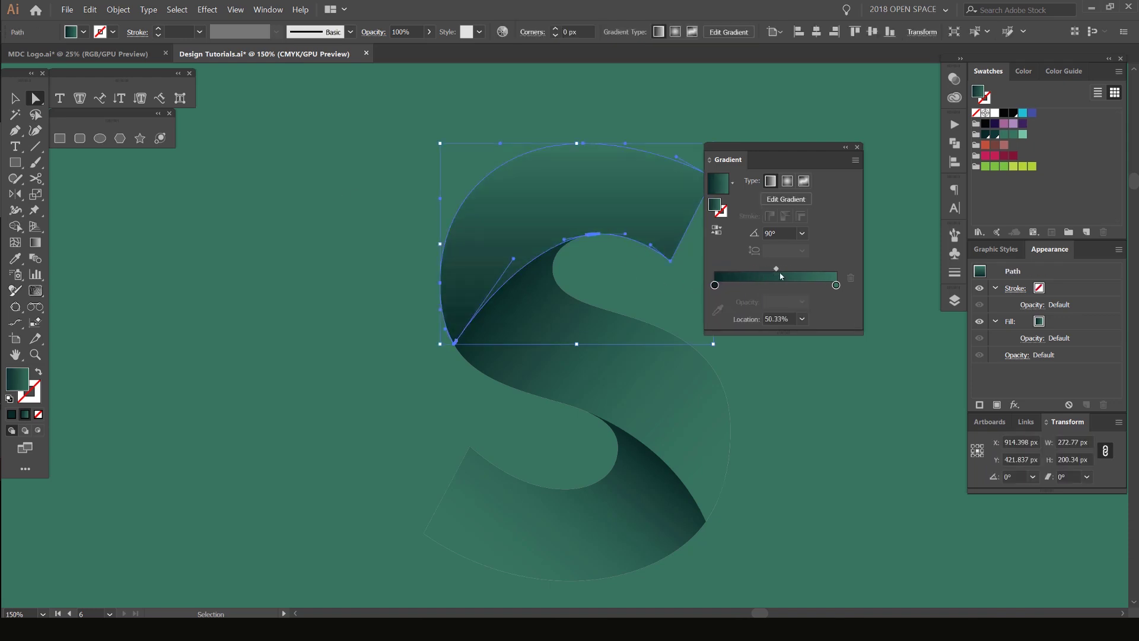
pyautogui.scroll(-10, 776, 231)
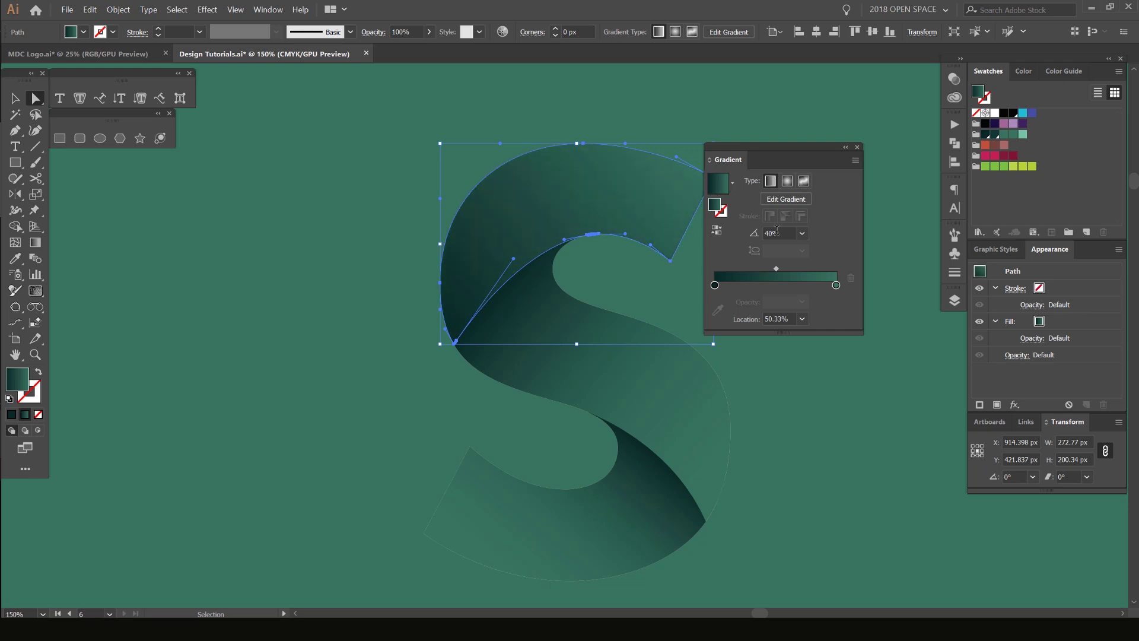
pyautogui.scroll(-10, 777, 231)
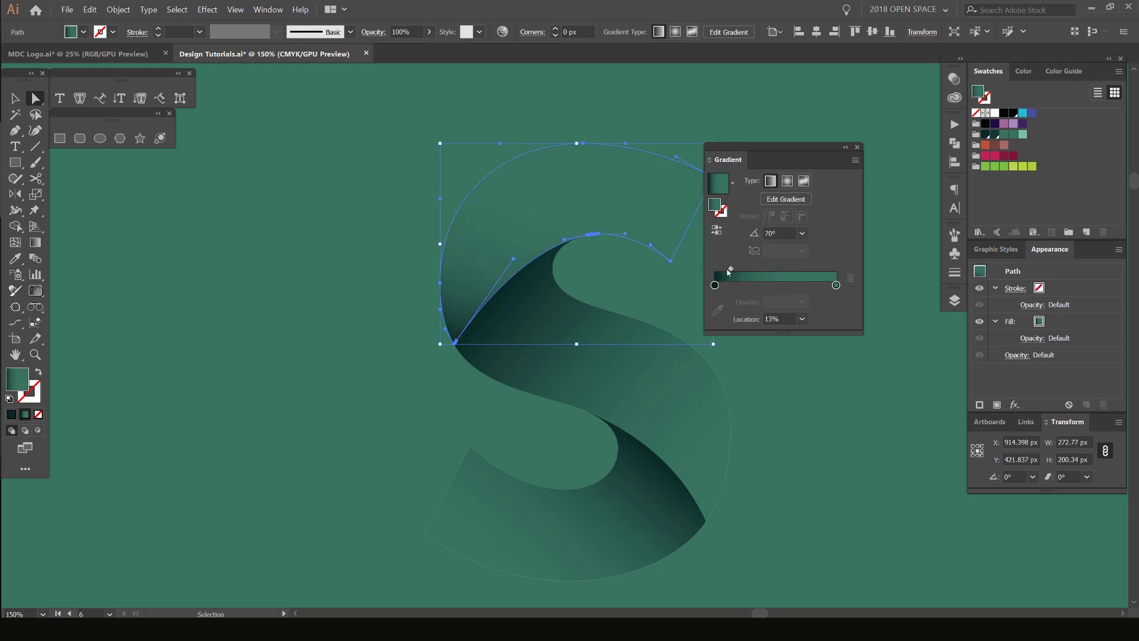
pyautogui.moveTo(776, 269); pyautogui.dragTo(731, 286)
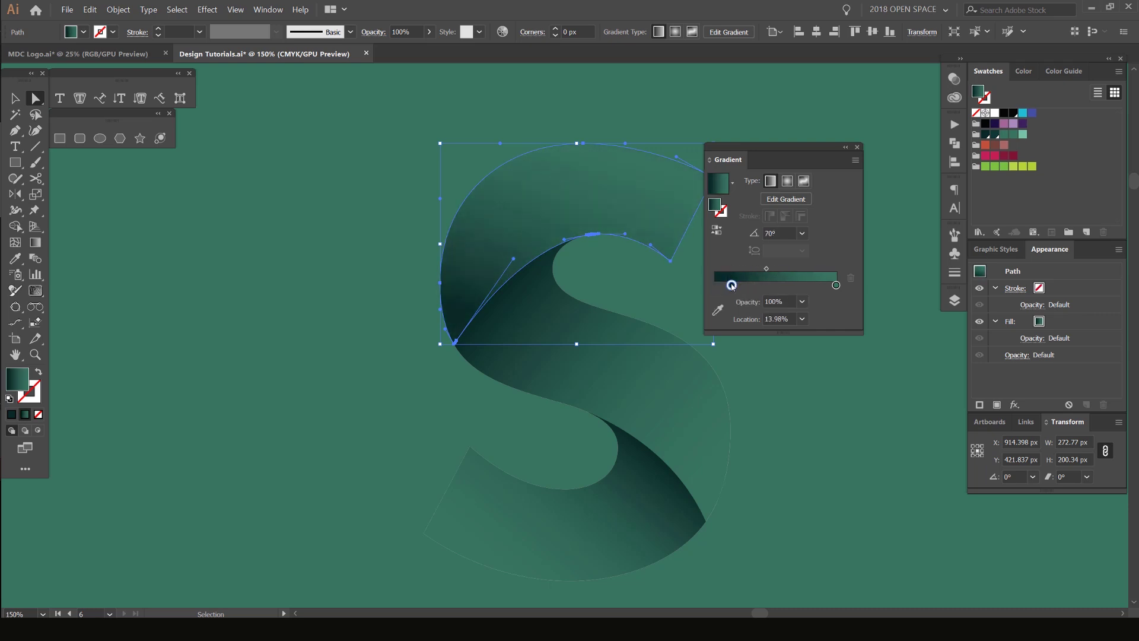
# - Compare the shaded S with the versions on the neighbouring artboards and inspect its folds
pyautogui.click(323, 250)
pyautogui.scroll(-4, 322, 250)
pyautogui.moveTo(307, 187); pyautogui.dragTo(456, 282)
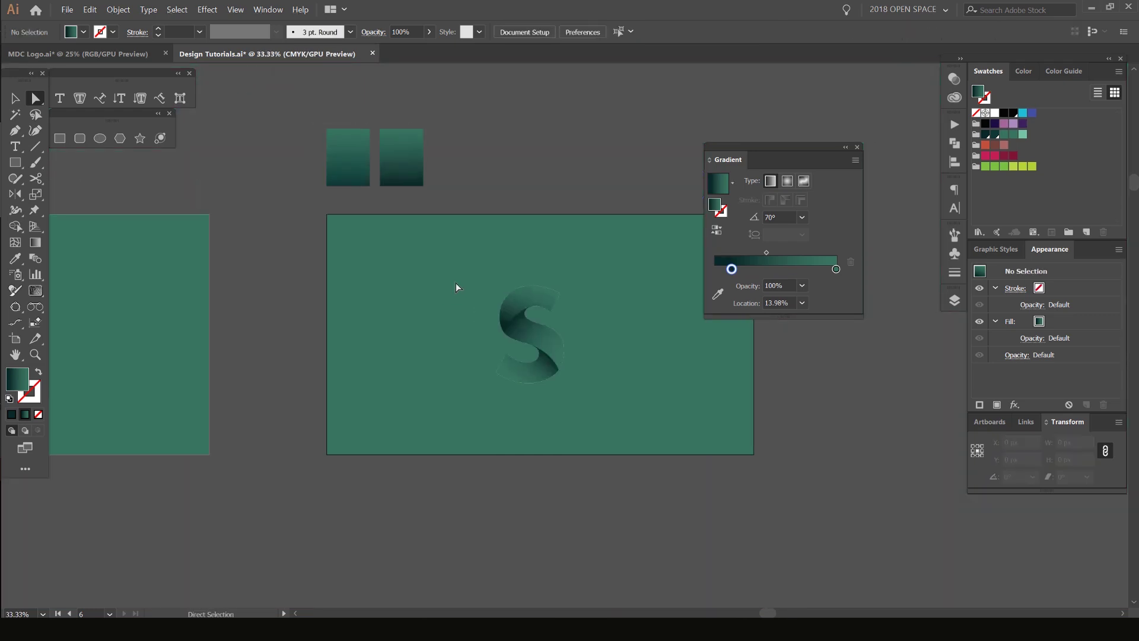
pyautogui.scroll(-3, 562, 234)
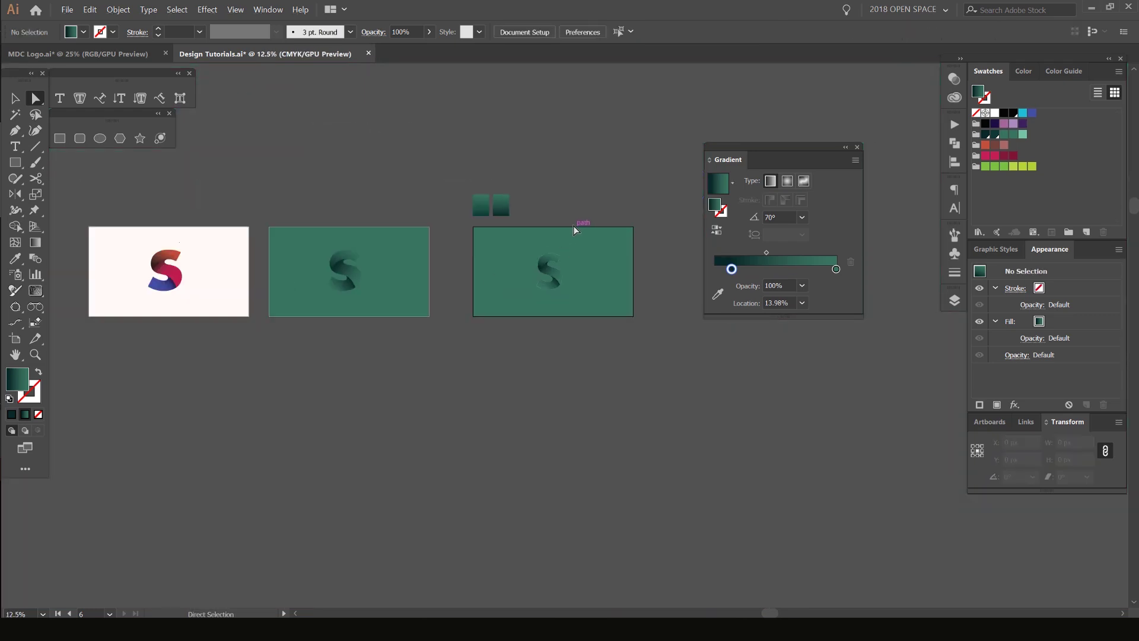
pyautogui.scroll(5, 529, 254)
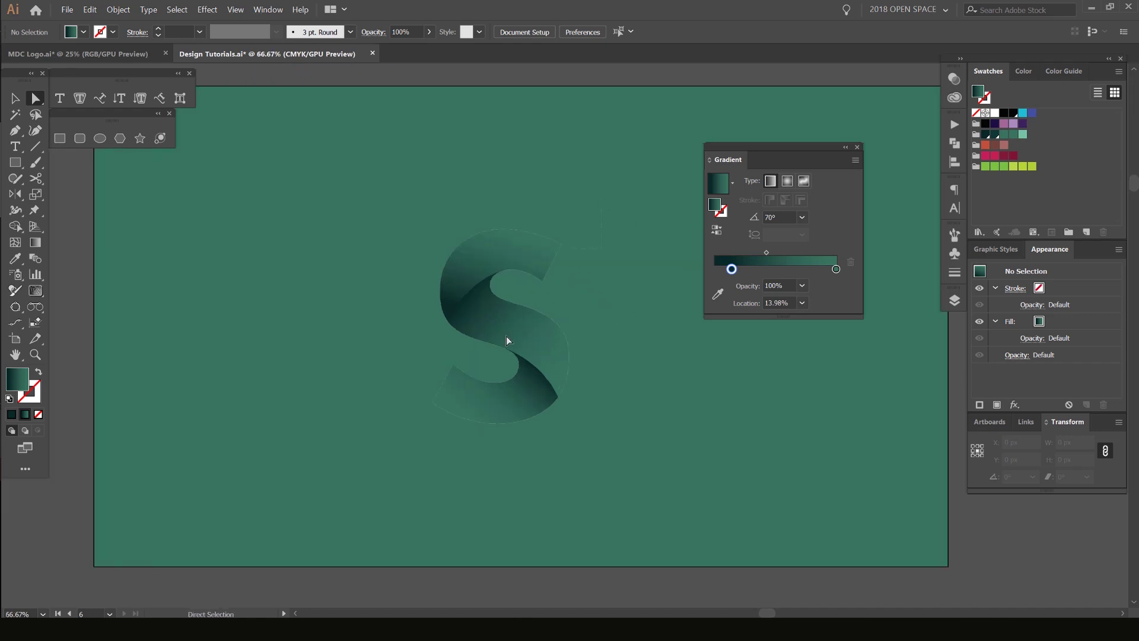
pyautogui.click(507, 335)
pyautogui.click(641, 218)
pyautogui.scroll(-2, 598, 207)
pyautogui.scroll(1, 699, 168)
# - Dock the floating Gradient panel beside Graphic Styles and Appearance and review the S at several sizes
pyautogui.moveTo(732, 160); pyautogui.dragTo(1085, 251)
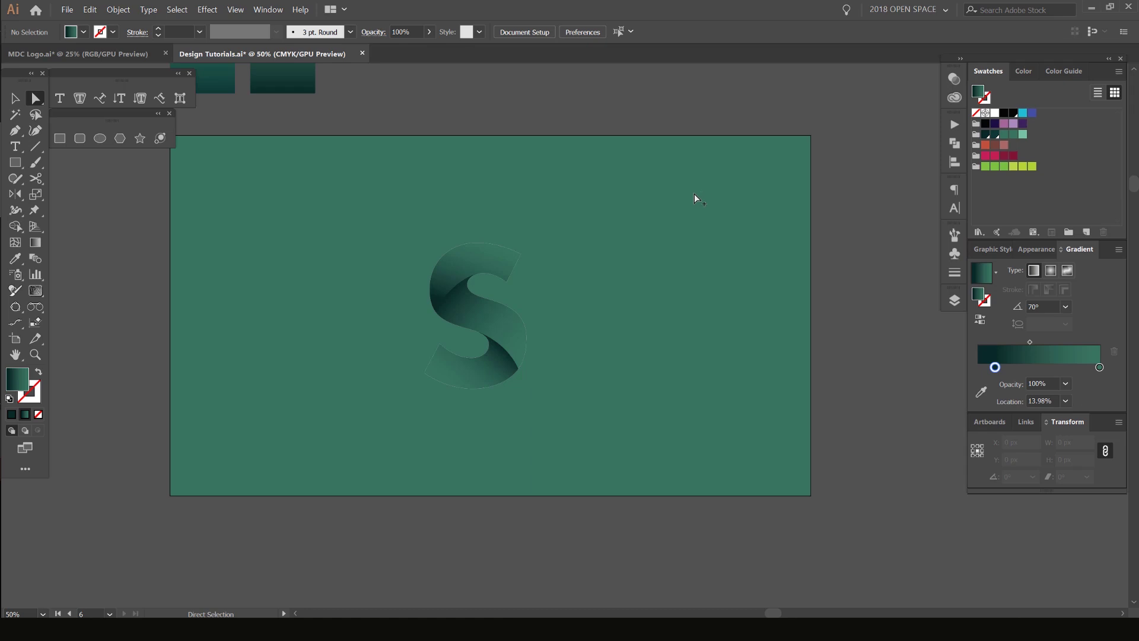
pyautogui.scroll(-1, 588, 252)
pyautogui.scroll(2, 588, 252)
pyautogui.click(504, 262)
pyautogui.click(580, 254)
pyautogui.scroll(-3, 581, 253)
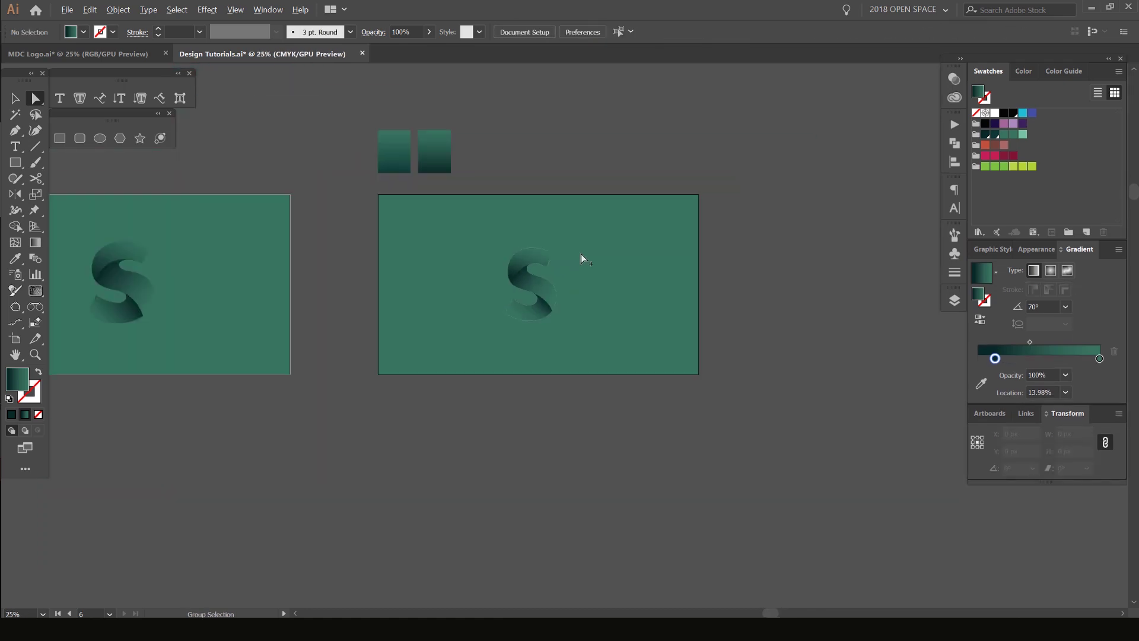
pyautogui.scroll(3, 578, 255)
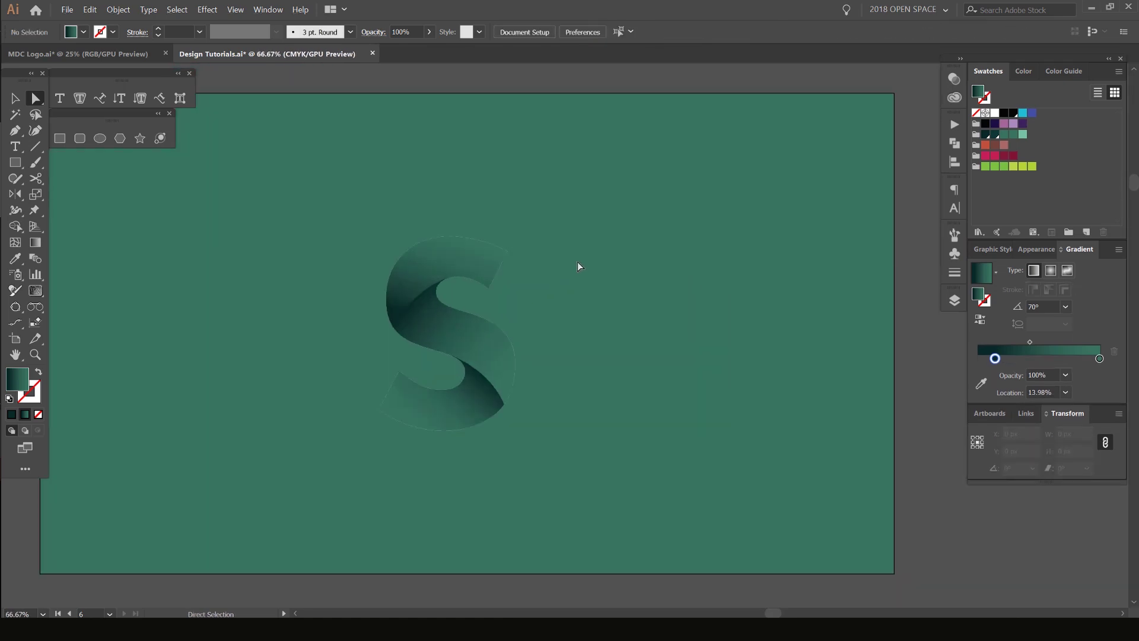
# - Select all three pieces of the S, set their blending mode to Multiply and review the result on the artboard
pyautogui.moveTo(571, 231); pyautogui.dragTo(636, 205)
pyautogui.moveTo(629, 191); pyautogui.dragTo(455, 411)
pyautogui.click(954, 98)
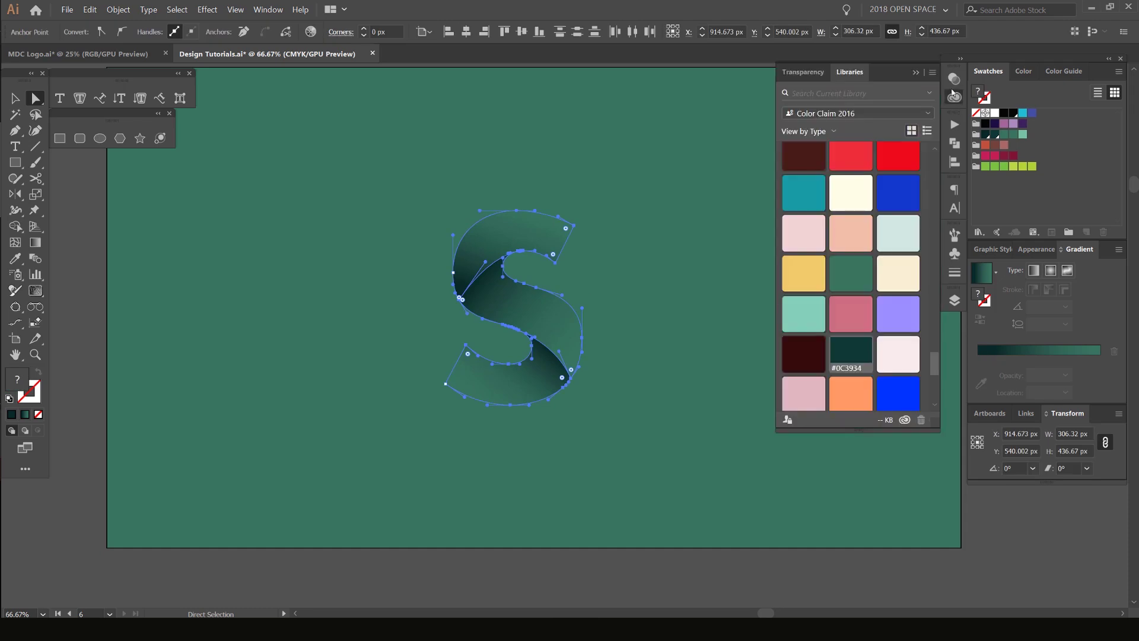
pyautogui.click(954, 79)
pyautogui.click(820, 86)
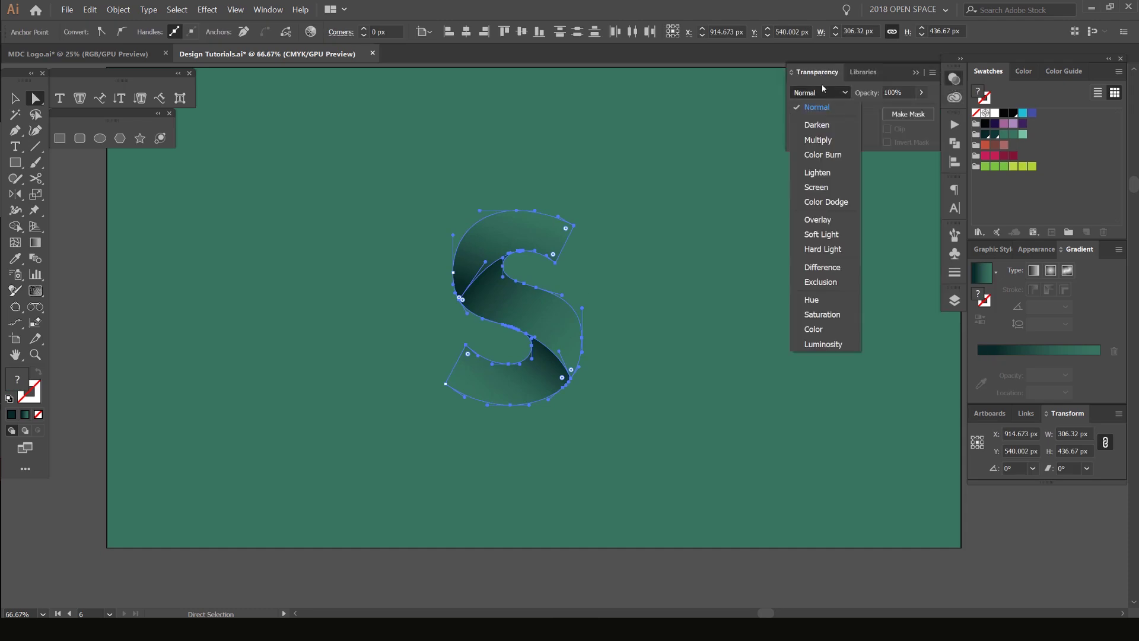
pyautogui.click(812, 137)
pyautogui.click(678, 202)
pyautogui.scroll(-5, 678, 202)
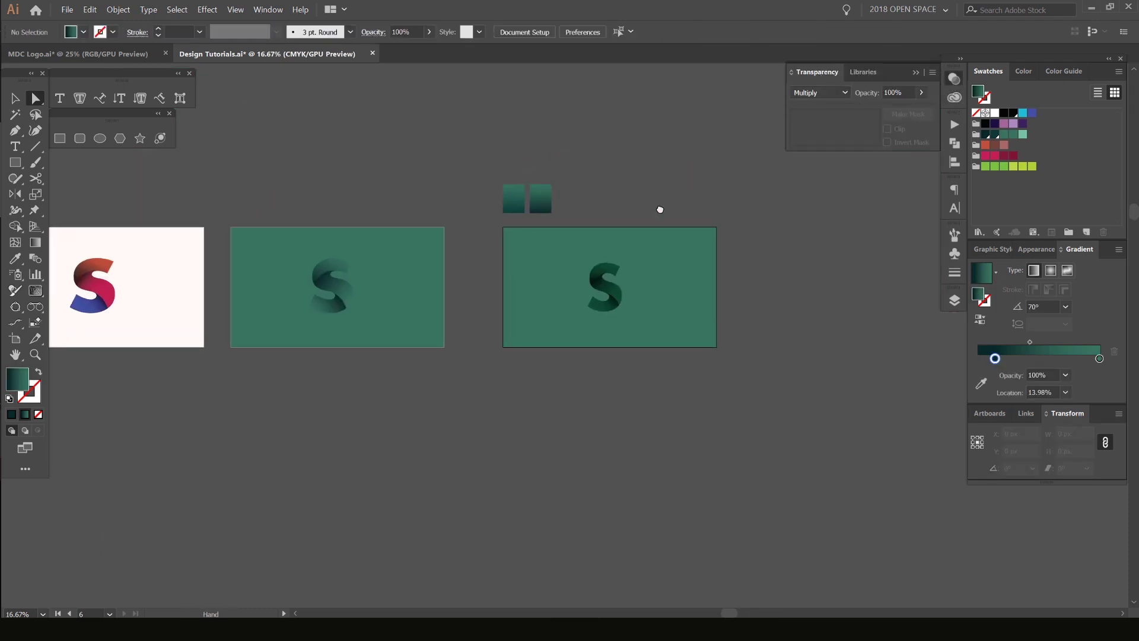
pyautogui.scroll(4, 611, 286)
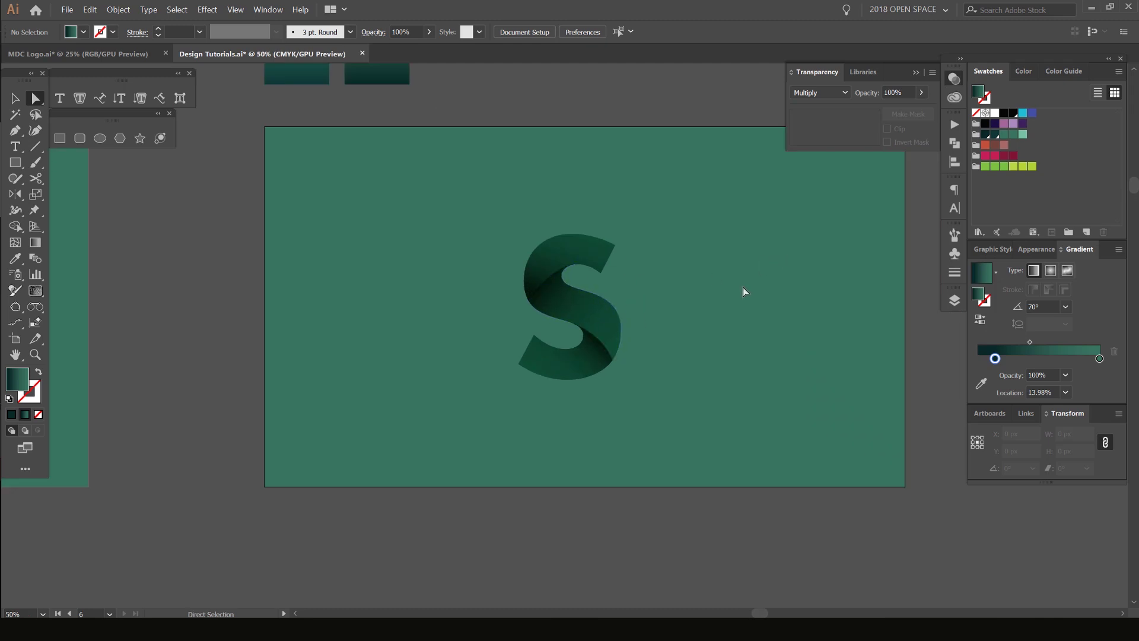
# - Unlock the locked green background rectangles on the artboards
pyautogui.moveTo(719, 281); pyautogui.dragTo(575, 289)
pyautogui.scroll(-1, 577, 290)
pyautogui.hotkey('ctrl', 'alt', '2')
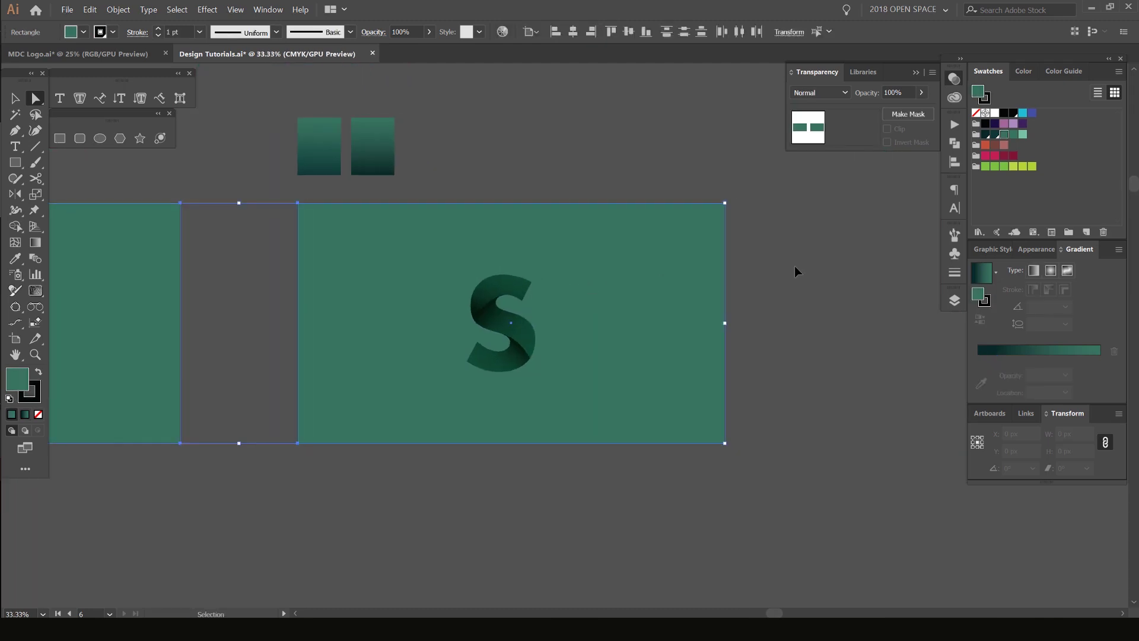
# - Try bright green, yellow-green and teal-green swatches on the background rectangle behind the S, and fill it with cyan
pyautogui.click(996, 166)
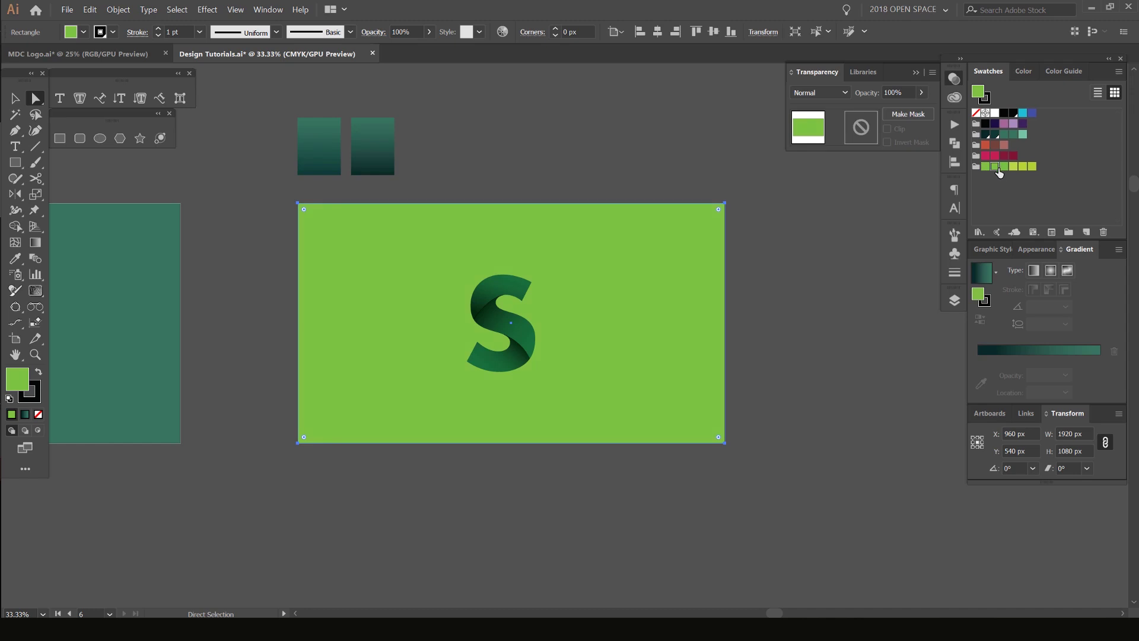
pyautogui.click(1019, 169)
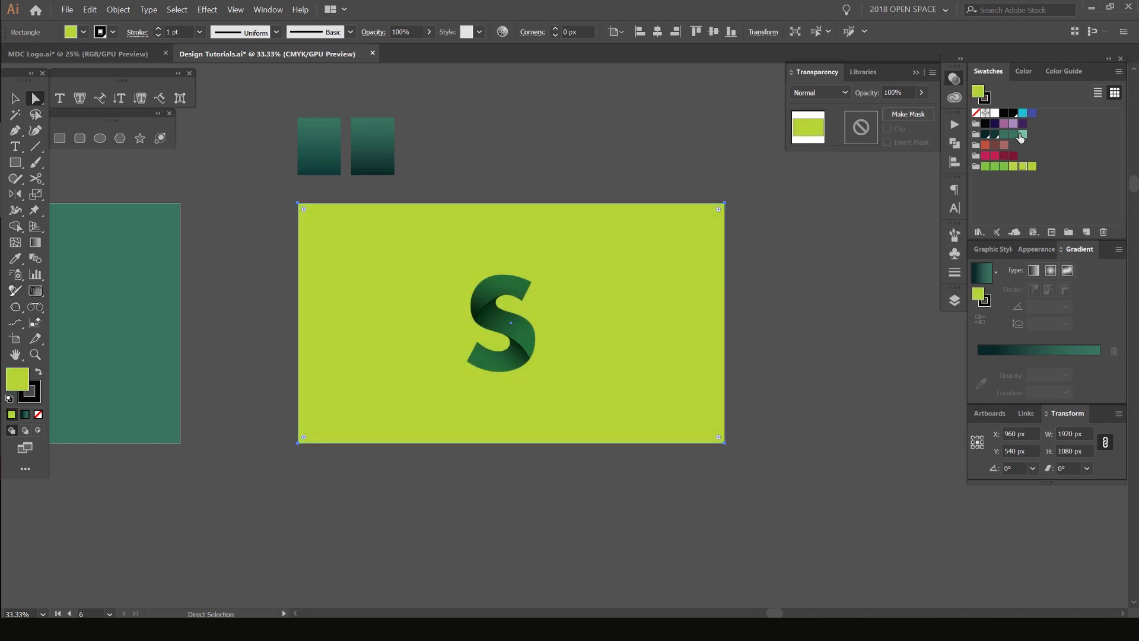
pyautogui.click(1021, 135)
pyautogui.click(1012, 134)
pyautogui.click(1023, 113)
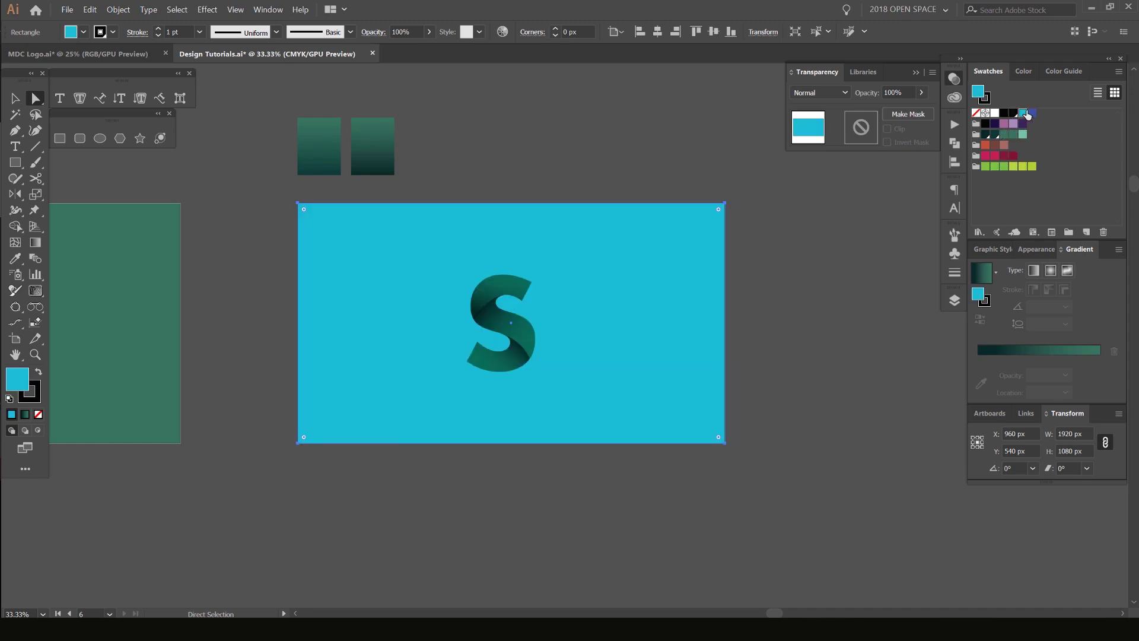
# - Try the blue, bright green and yellow-green swatches on the background rectangle behind the S
pyautogui.click(1032, 112)
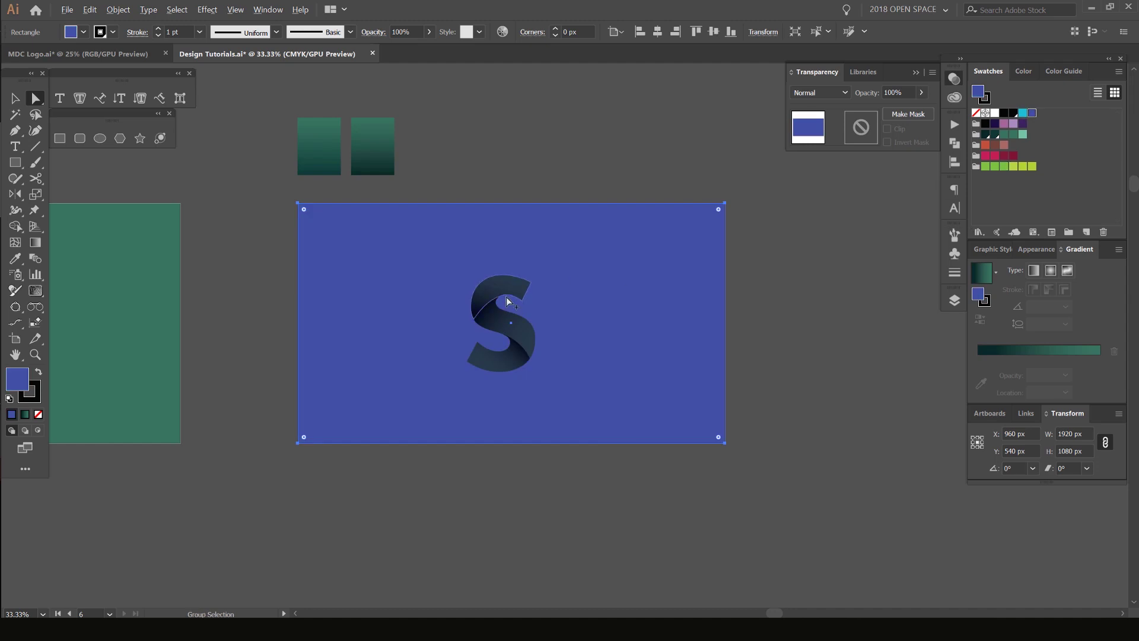
pyautogui.scroll(2, 507, 302)
pyautogui.scroll(-2, 608, 280)
pyautogui.click(1004, 166)
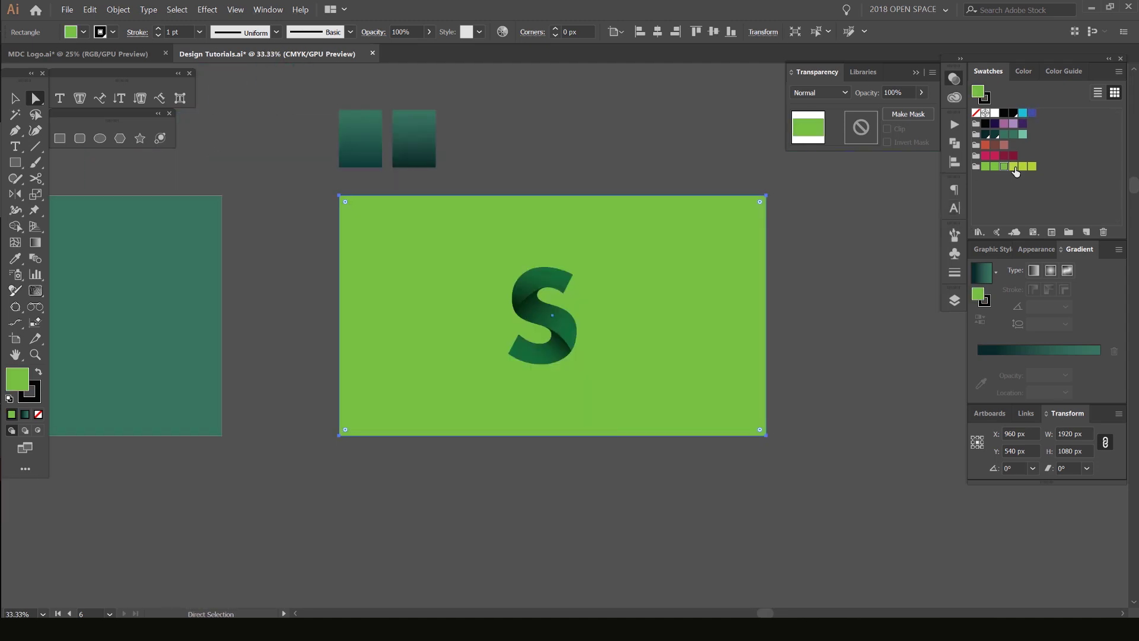
pyautogui.click(1014, 167)
pyautogui.click(1004, 167)
pyautogui.click(994, 166)
pyautogui.press('v')
pyautogui.click(1014, 167)
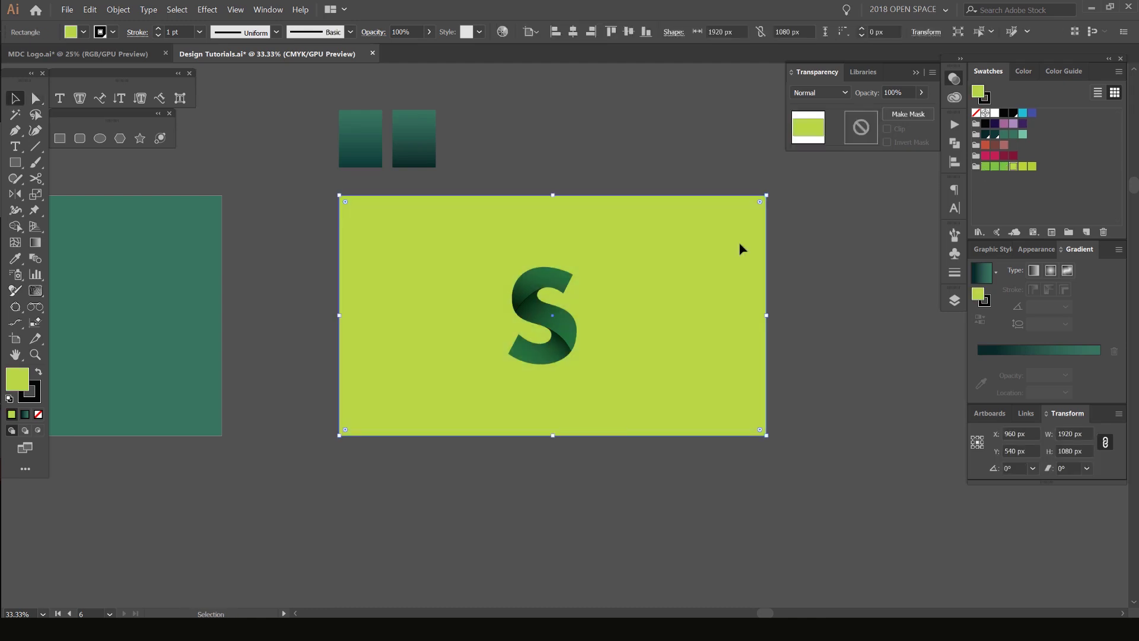
# - Fill the background rectangle behind the S with the third bright green swatch and lock it
pyautogui.click(1004, 168)
pyautogui.hotkey('ctrl', '2')
pyautogui.scroll(4, 520, 295)
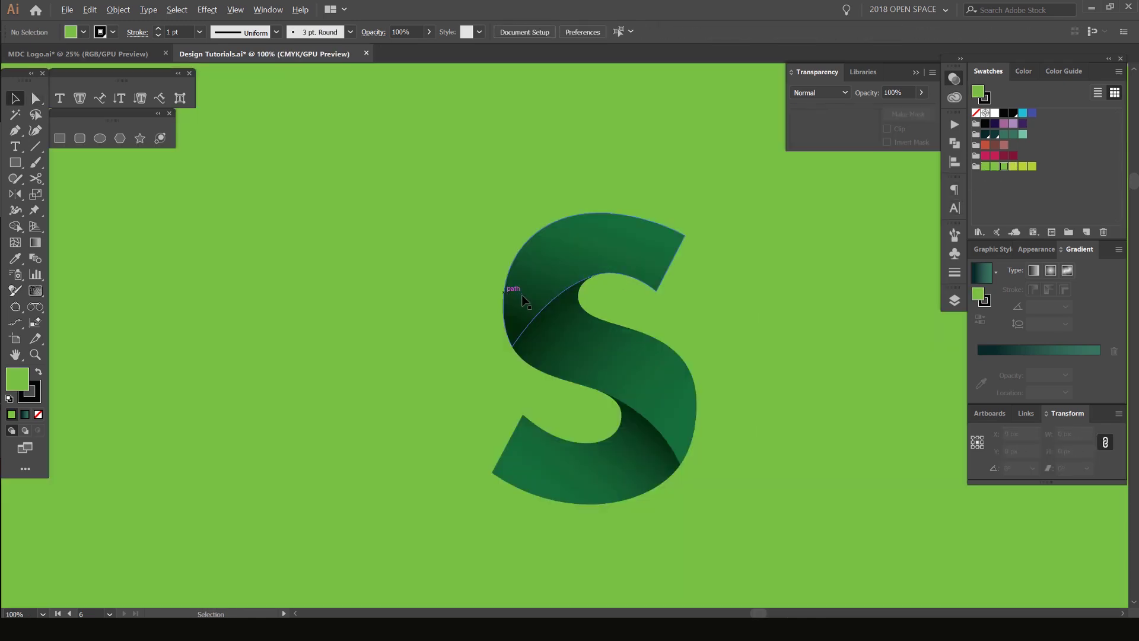
# - Group the three gradient pieces of the S and move the group aside to uncover the plain S underneath
pyautogui.press('a')
pyautogui.click(578, 193)
pyautogui.scroll(-2, 598, 198)
pyautogui.moveTo(595, 189); pyautogui.dragTo(530, 193)
pyautogui.keyDown('shift'); pyautogui.click(541, 279); pyautogui.keyUp('shift')
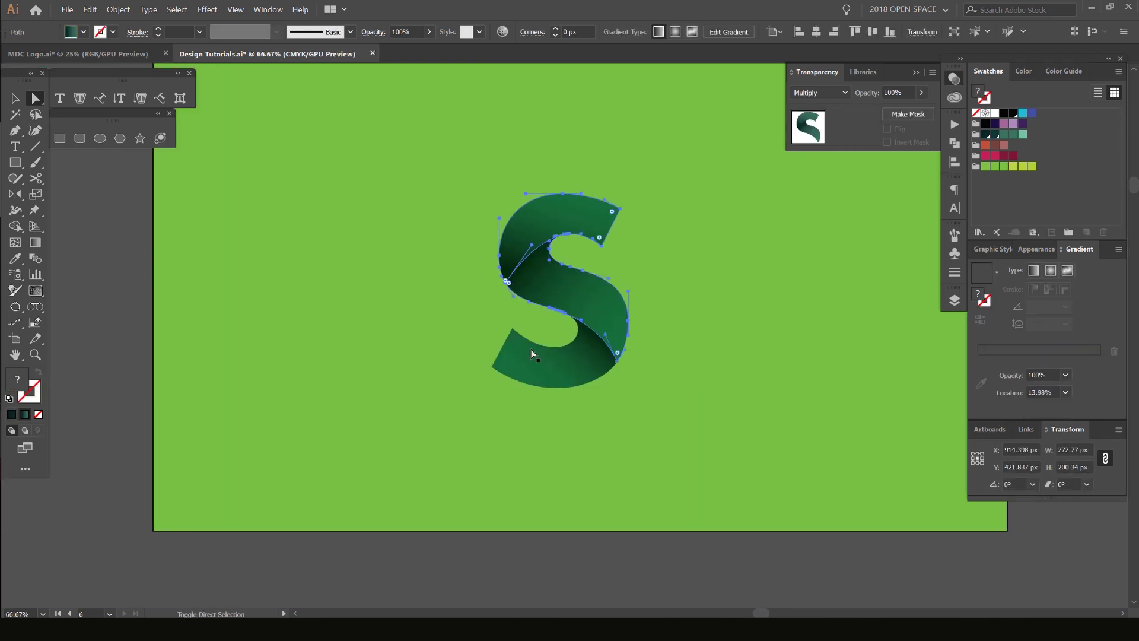
pyautogui.keyDown('shift'); pyautogui.click(532, 349); pyautogui.keyUp('shift')
pyautogui.hotkey('ctrl', 'g')
pyautogui.moveTo(574, 304); pyautogui.dragTo(356, 304)
# - Fill the plain white S with black and move it off the green background, below the artboard
pyautogui.click(593, 237)
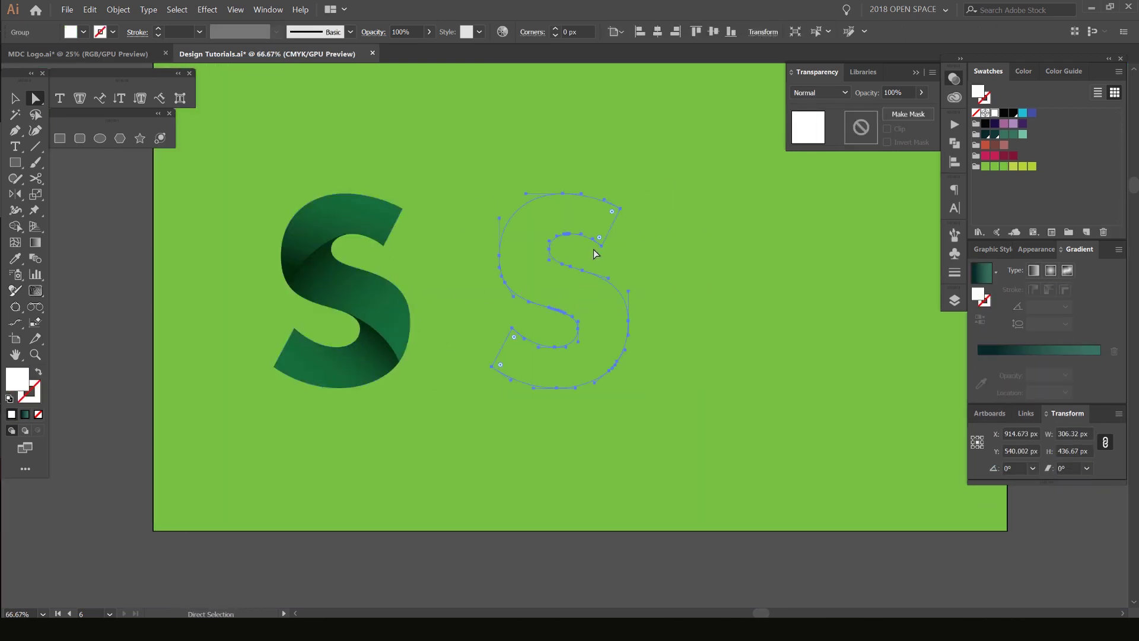
pyautogui.click(1003, 112)
pyautogui.scroll(-2, 669, 175)
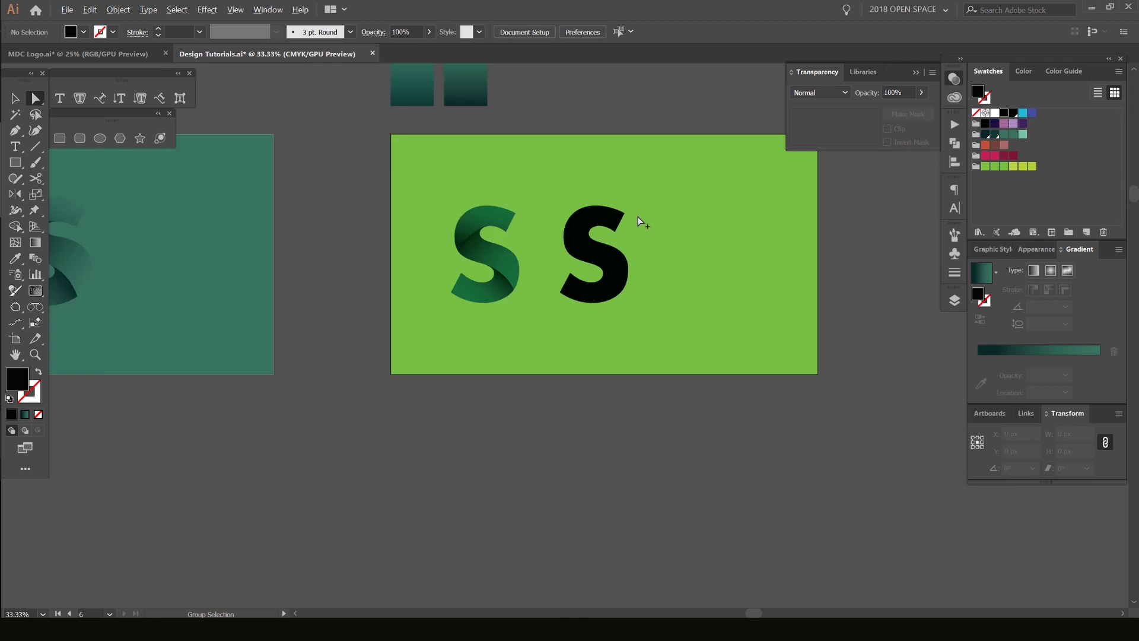
pyautogui.press('v')
pyautogui.moveTo(595, 254); pyautogui.dragTo(594, 458)
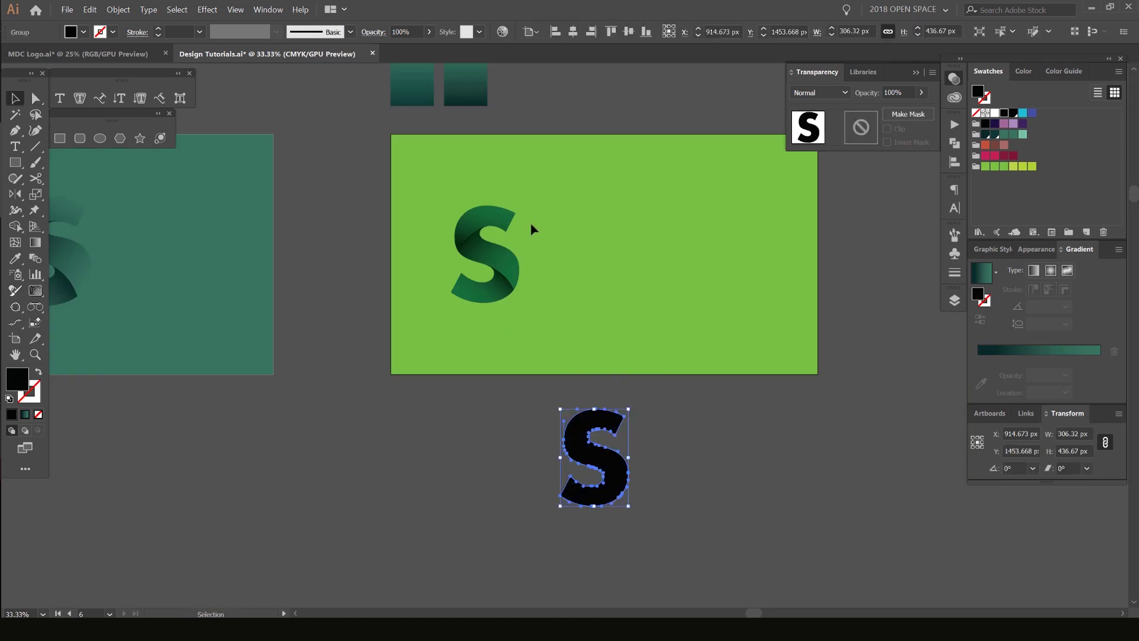
# - Move the grouped gradient S back to the centre of the green artboard
pyautogui.click(497, 250)
pyautogui.click(560, 305)
pyautogui.moveTo(486, 253); pyautogui.dragTo(655, 260)
pyautogui.click(696, 249)
pyautogui.moveTo(645, 218)
pyautogui.mouseDown()
pyautogui.moveTo(677, 204)
pyautogui.moveTo(660, 215)
pyautogui.mouseUp()
pyautogui.click(741, 229)
pyautogui.hotkey('ctrl', 'z')
pyautogui.press('v')
pyautogui.click(624, 266)
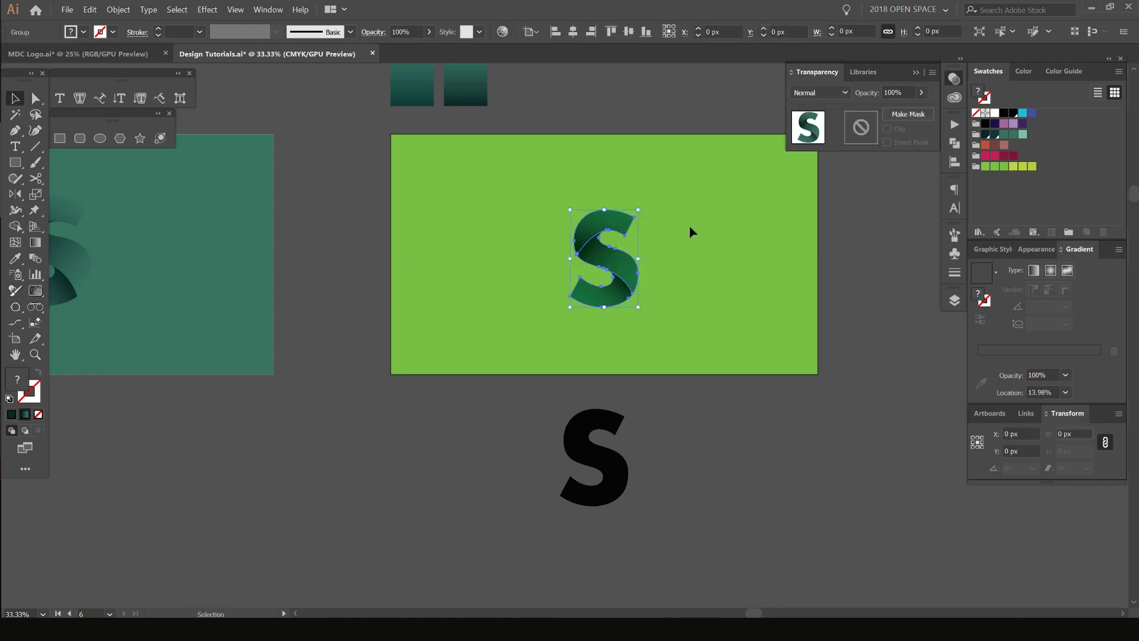
# - Try scaling the gradient S up proportionally from its centre to nearly the full height of the artboard
pyautogui.hscroll(2, 636, 197)
pyautogui.moveTo(593, 234); pyautogui.dragTo(637, 175)
pyautogui.click(731, 231)
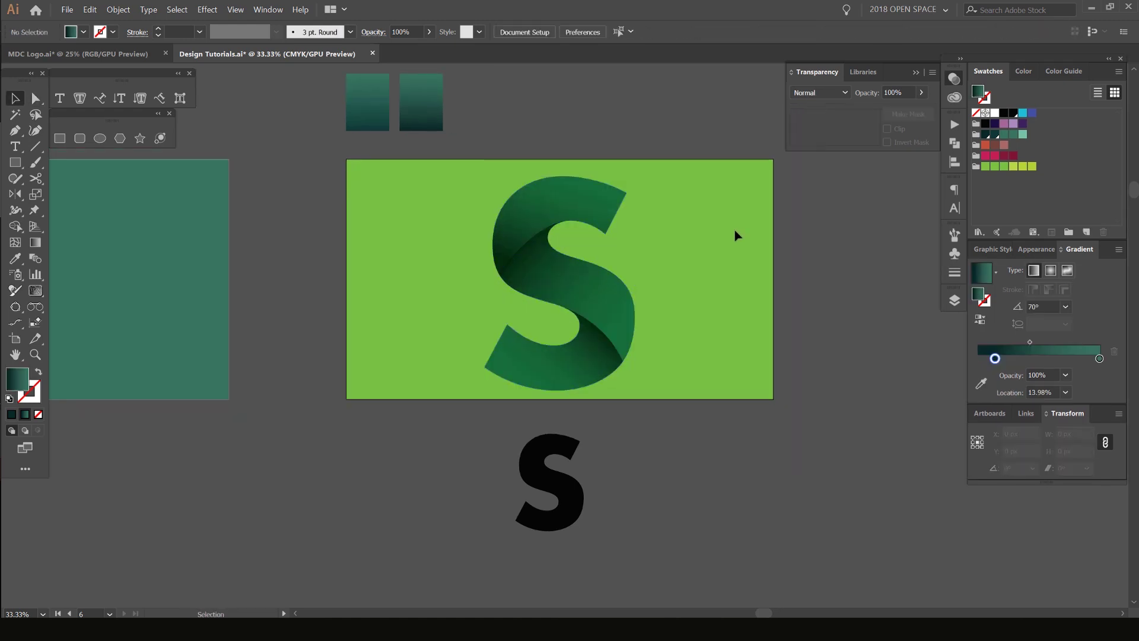
# - Undo the enlargement of the gradient S and review the logo on the green background
pyautogui.moveTo(682, 236); pyautogui.dragTo(640, 279)
pyautogui.scroll(1, 642, 280)
pyautogui.hotkey('ctrl', 'z')
pyautogui.moveTo(560, 297); pyautogui.dragTo(623, 285)
pyautogui.click(567, 305)
pyautogui.scroll(1, 568, 305)
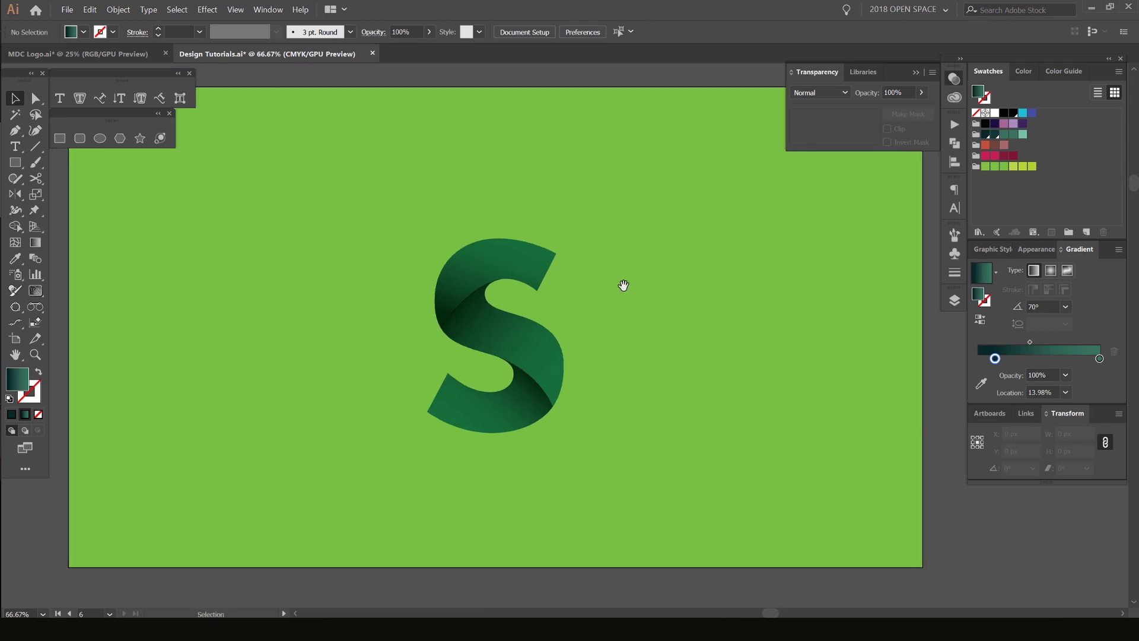